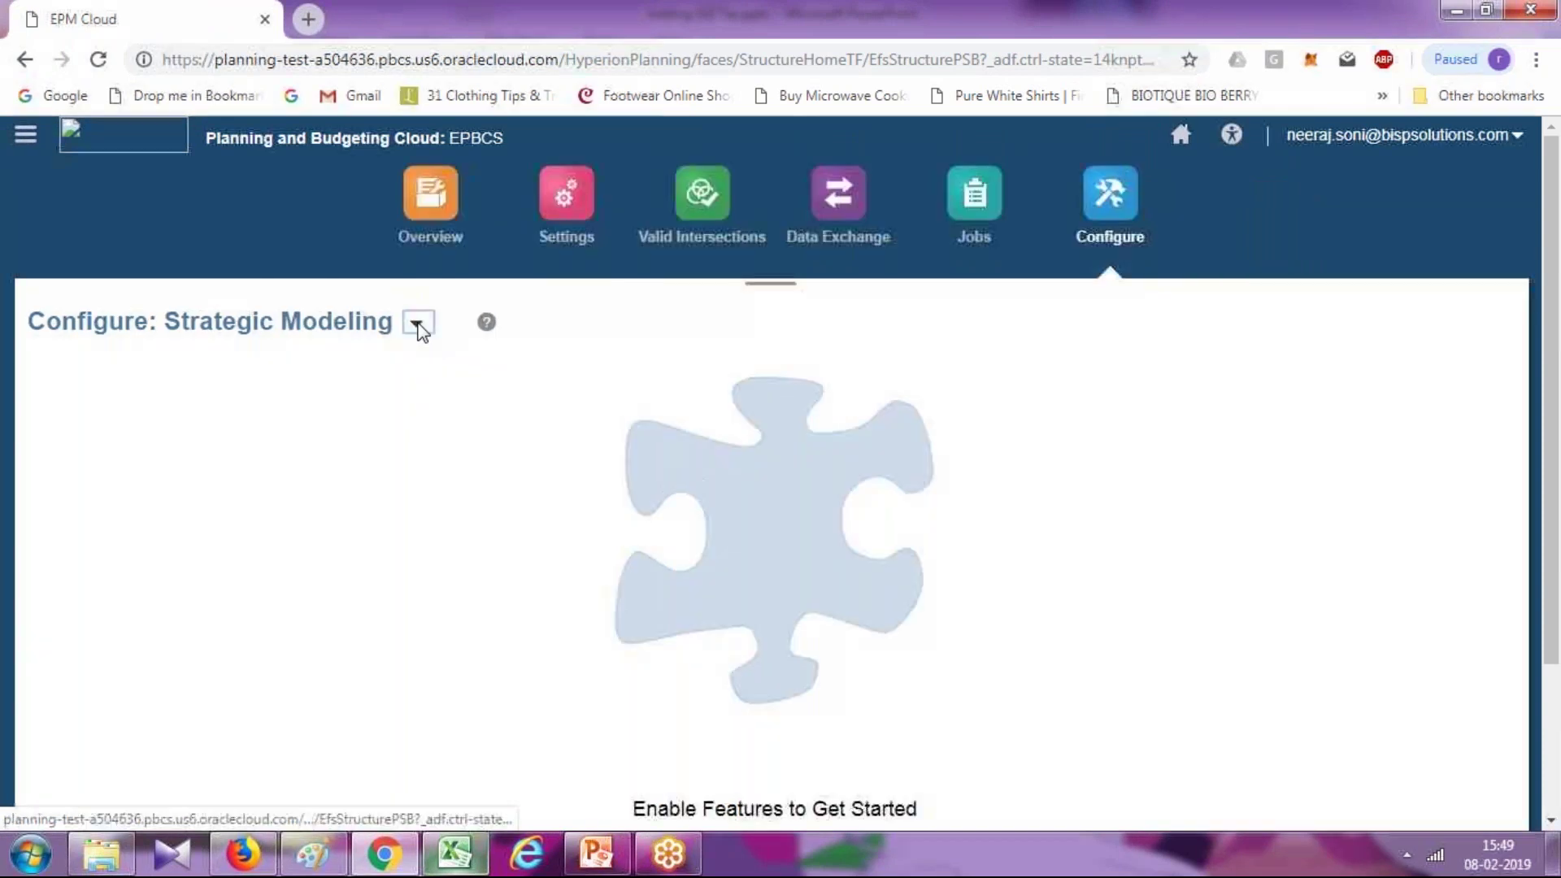
Switch the configuration to Workforce and open its Benefits and Taxes setup
click(418, 325)
click(443, 352)
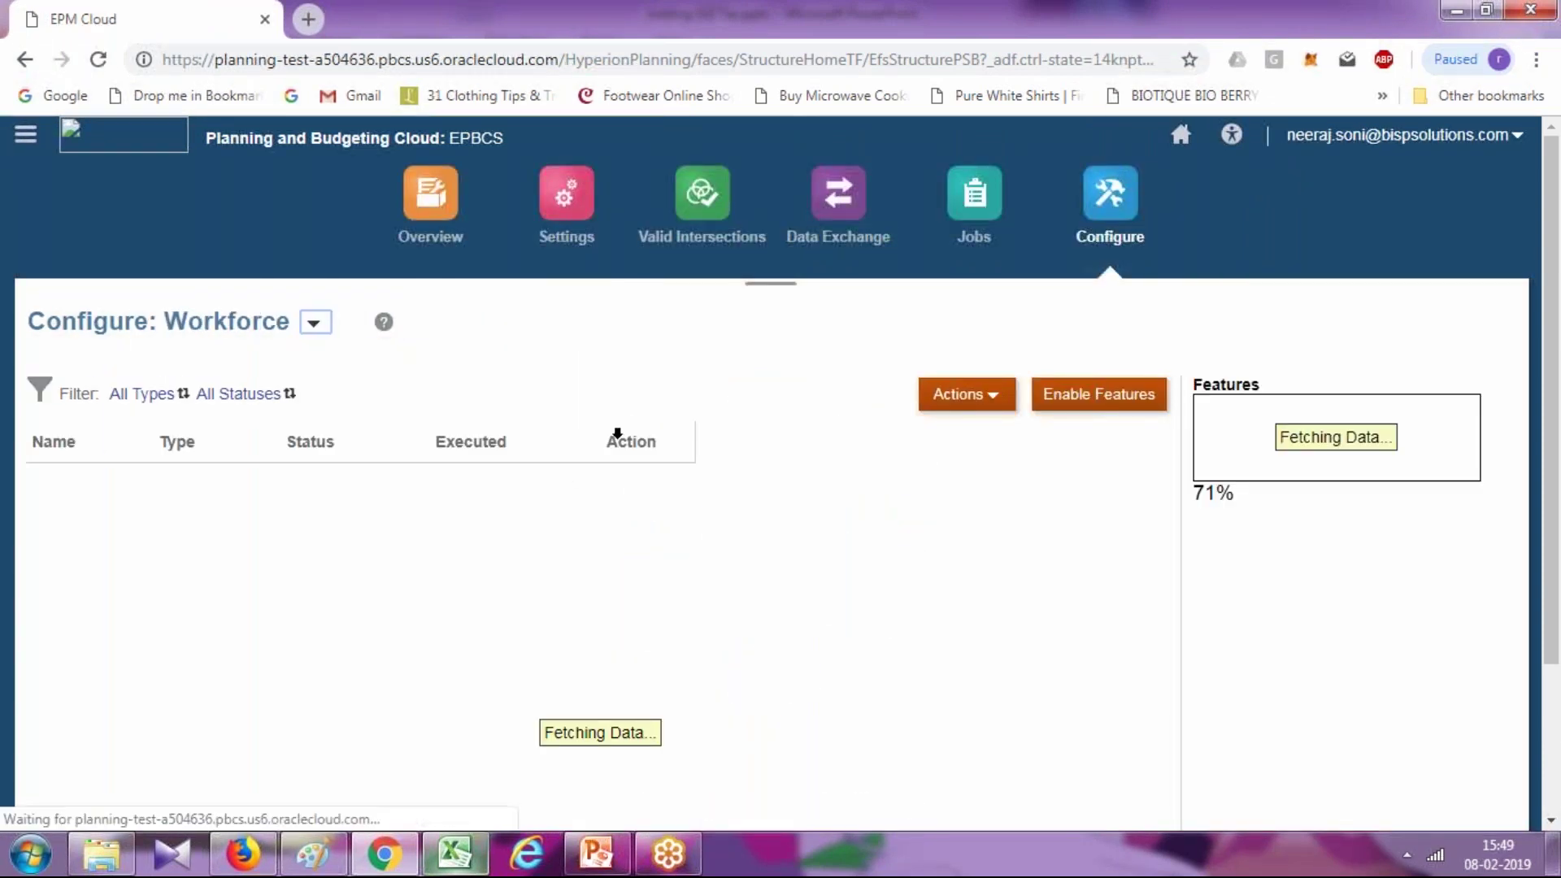
scroll(408, 496, down, 1)
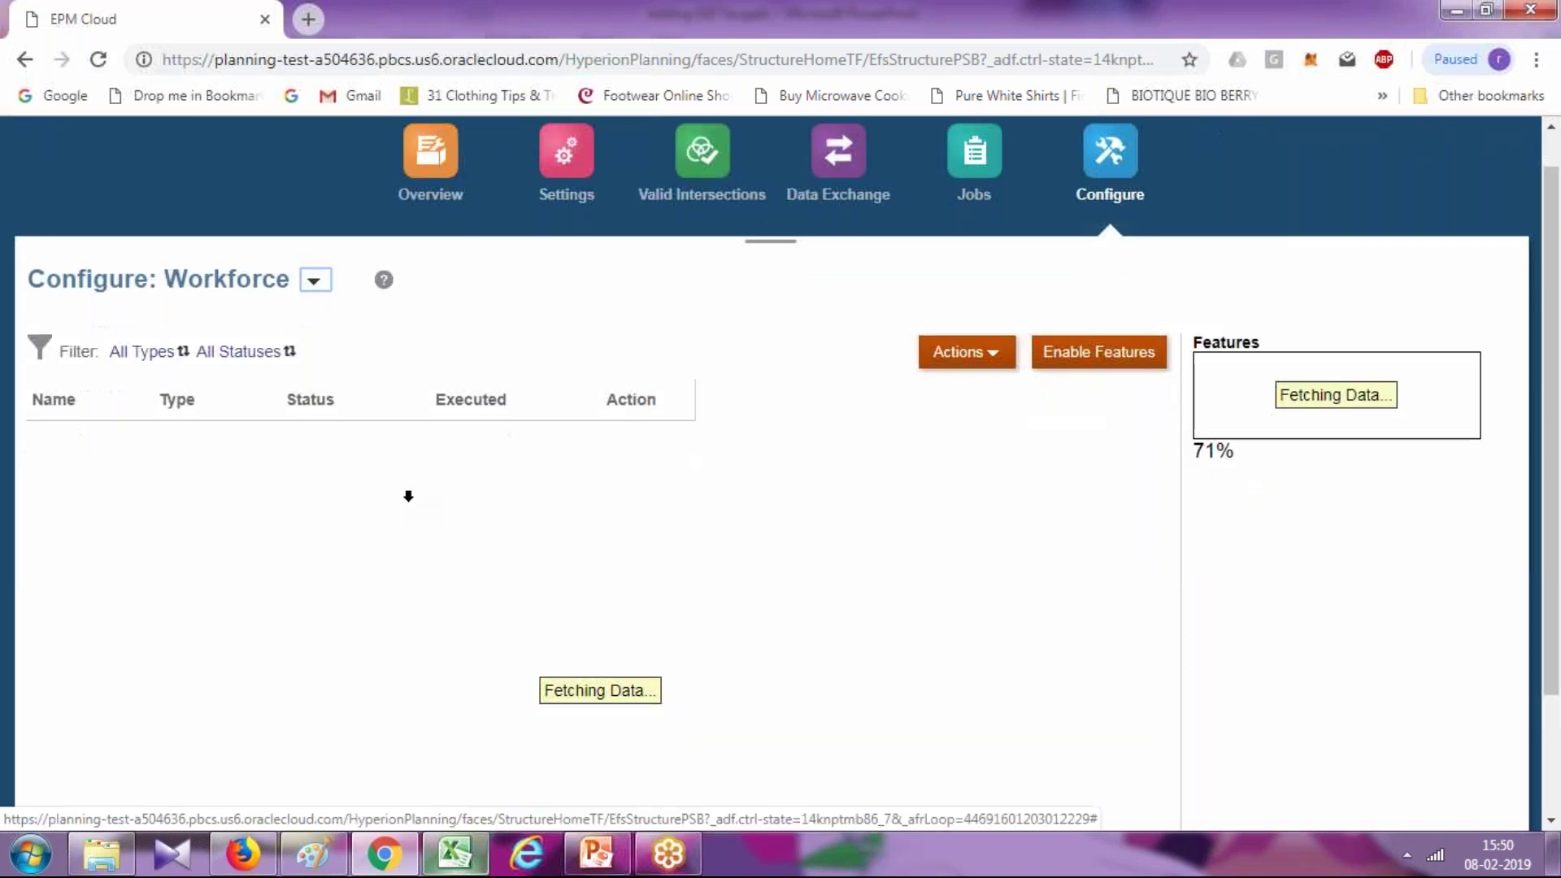
scroll(408, 496, down, 2)
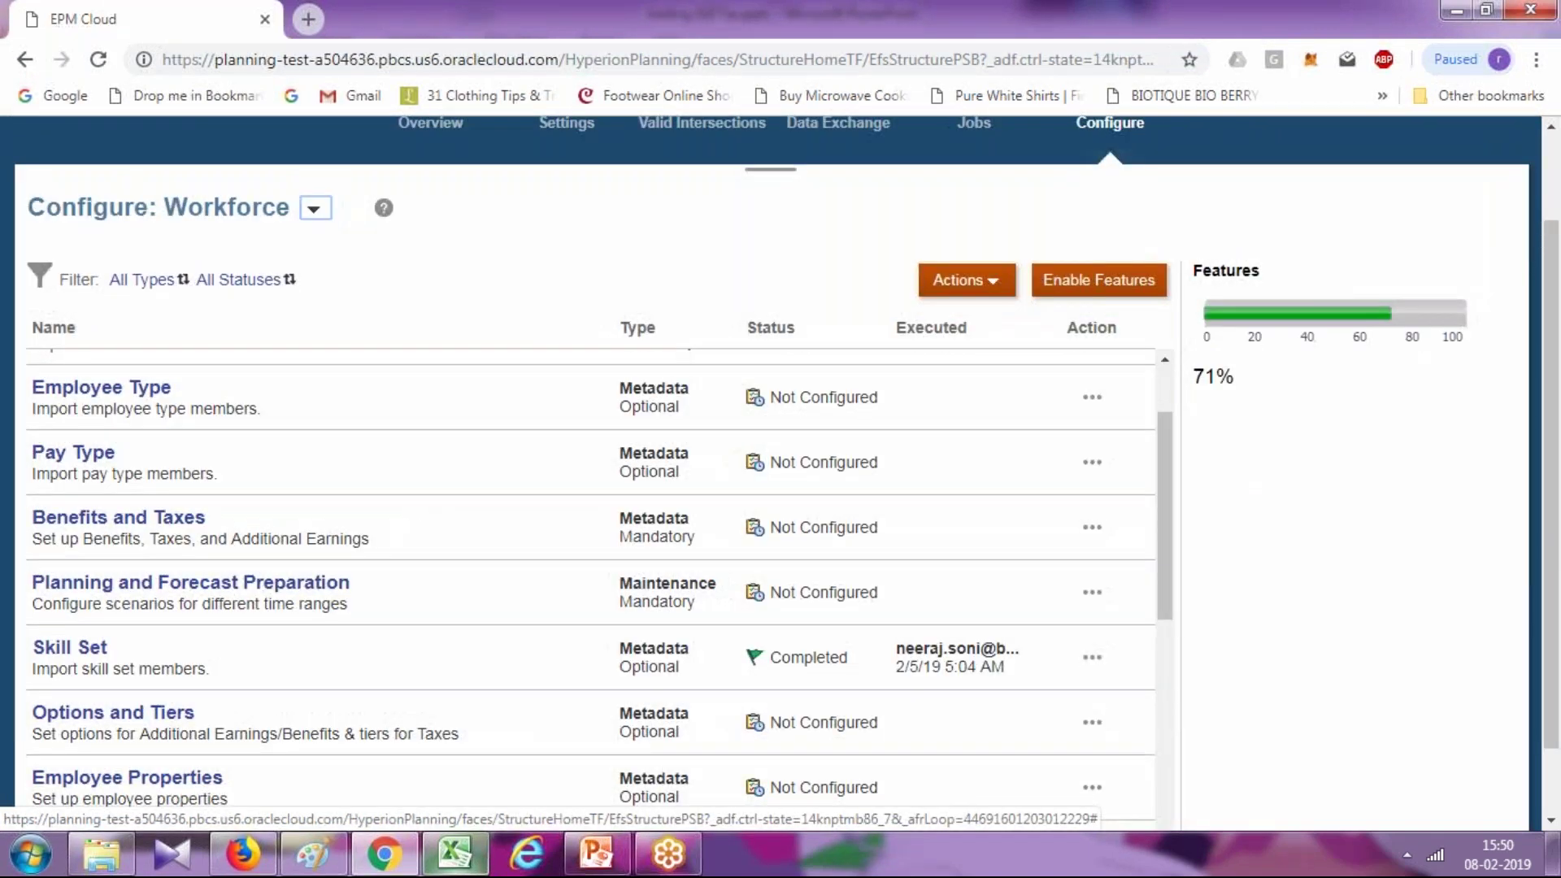
scroll(415, 509, down, 4)
scroll(252, 655, down, 2)
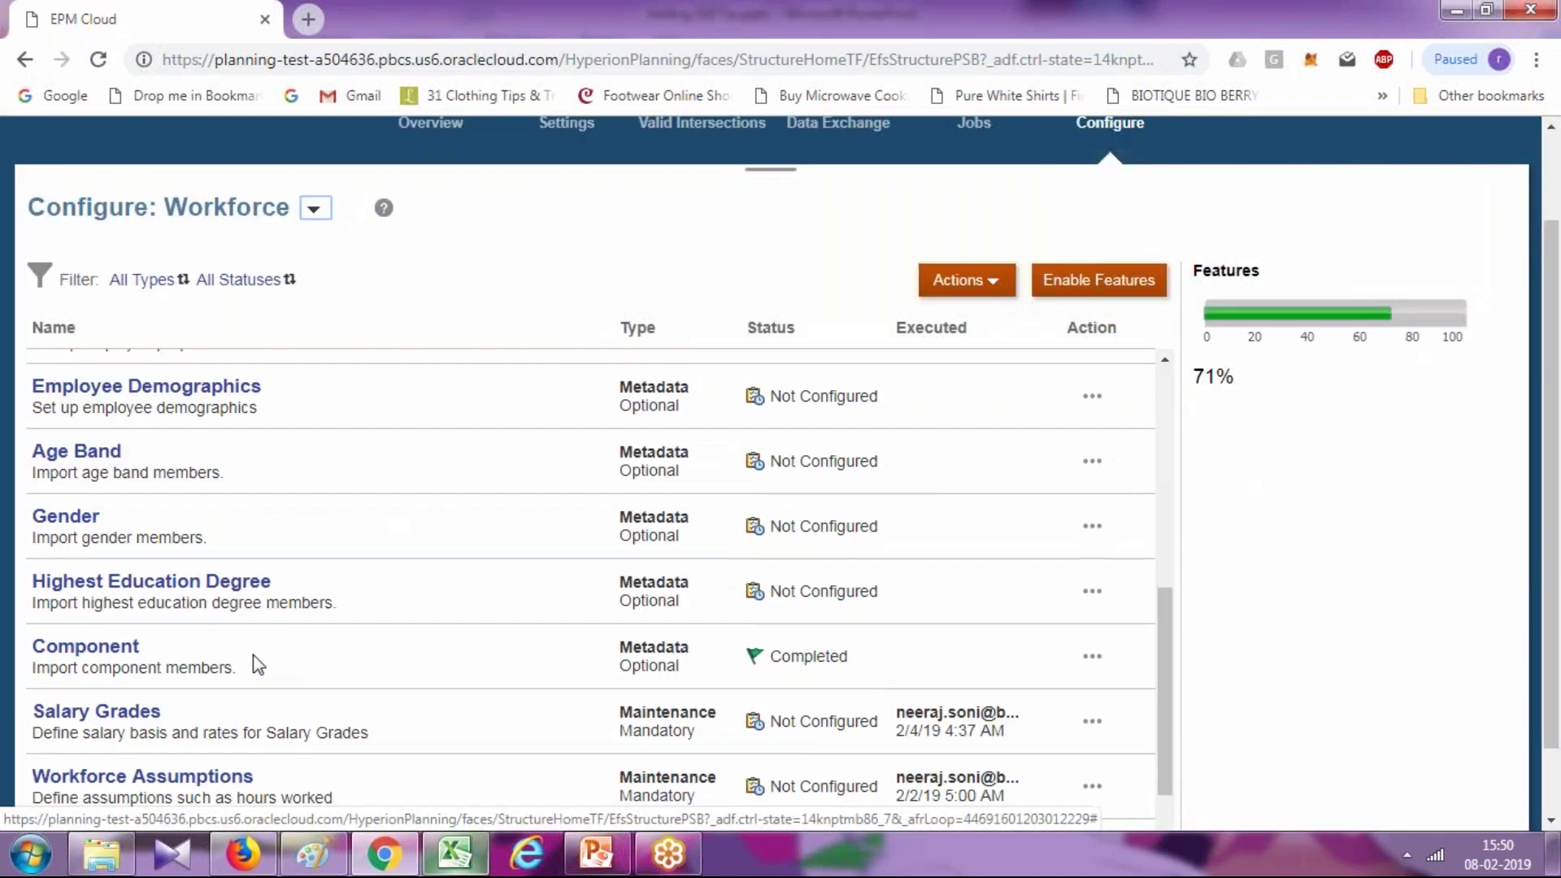
scroll(252, 656, up, 5)
click(242, 389)
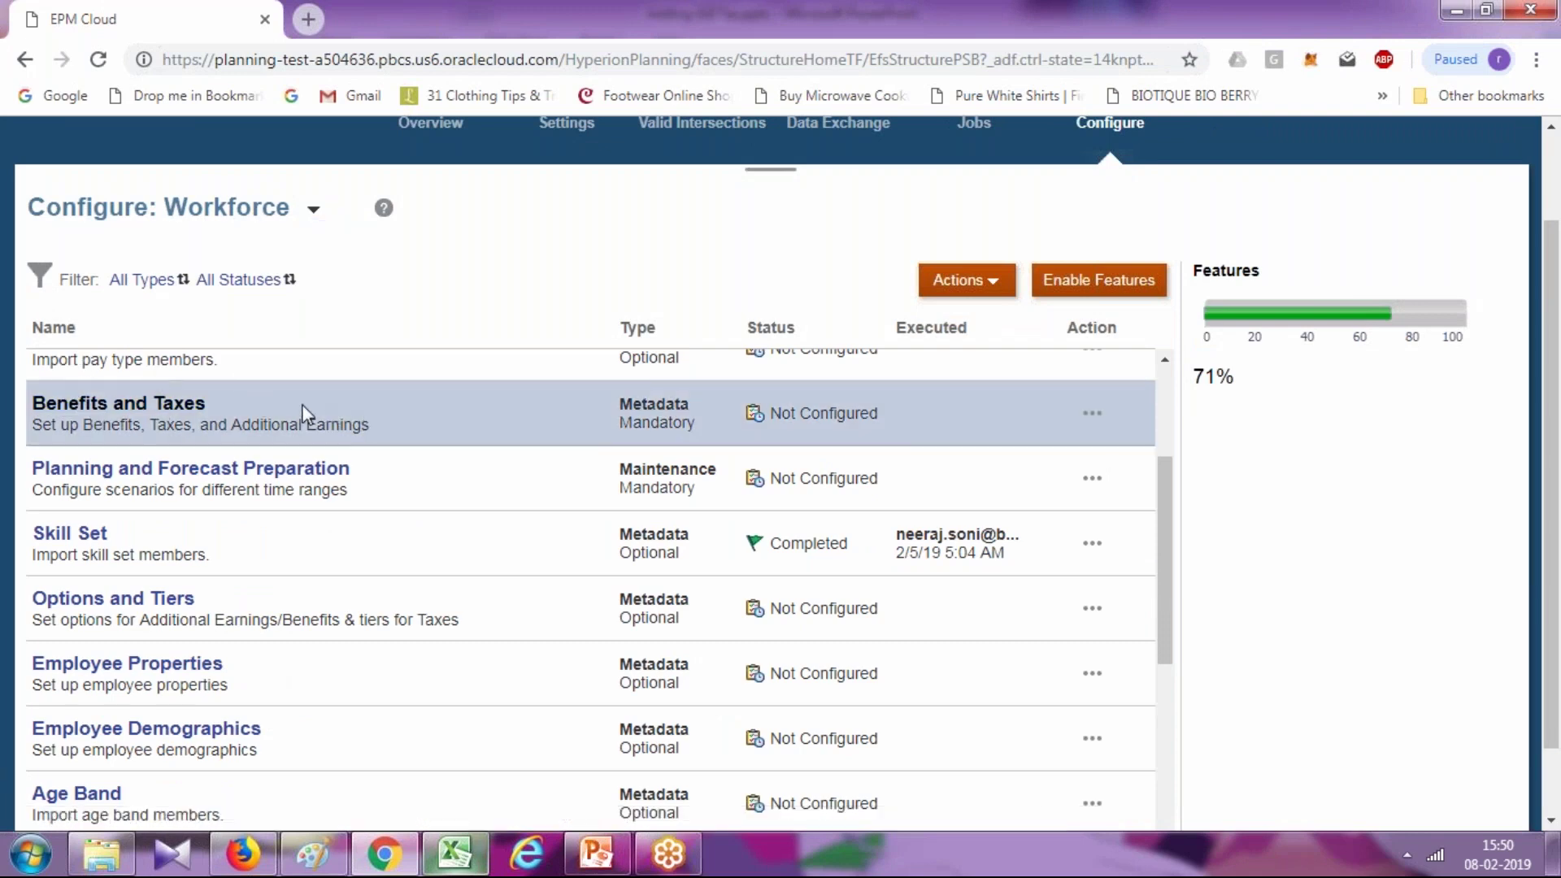
click(196, 403)
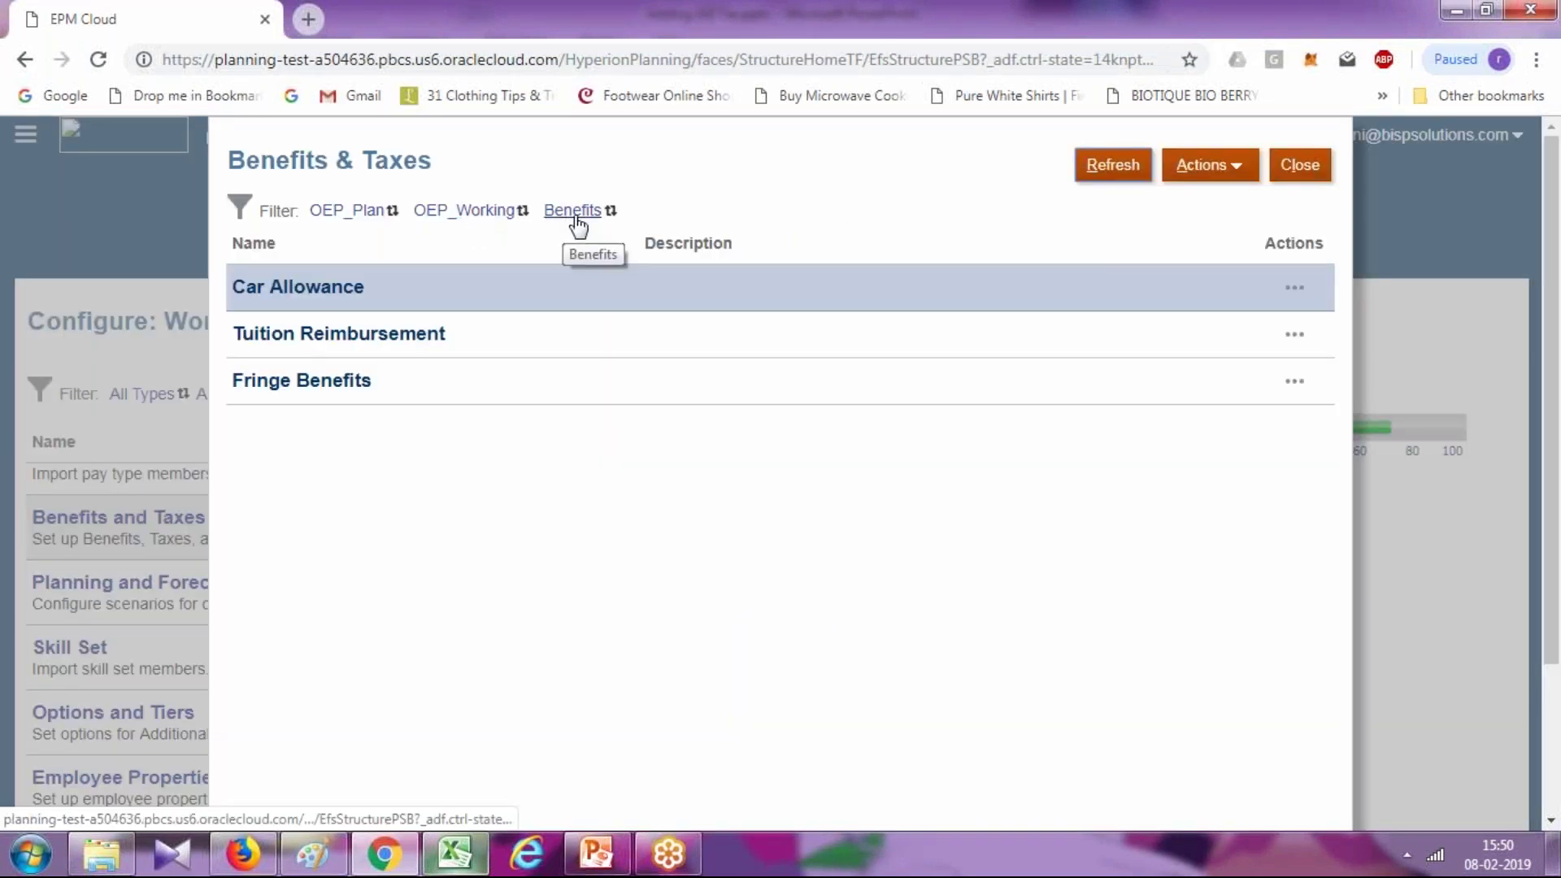
Filter Benefits & Taxes by the Taxes component and open the component metadata import
click(576, 218)
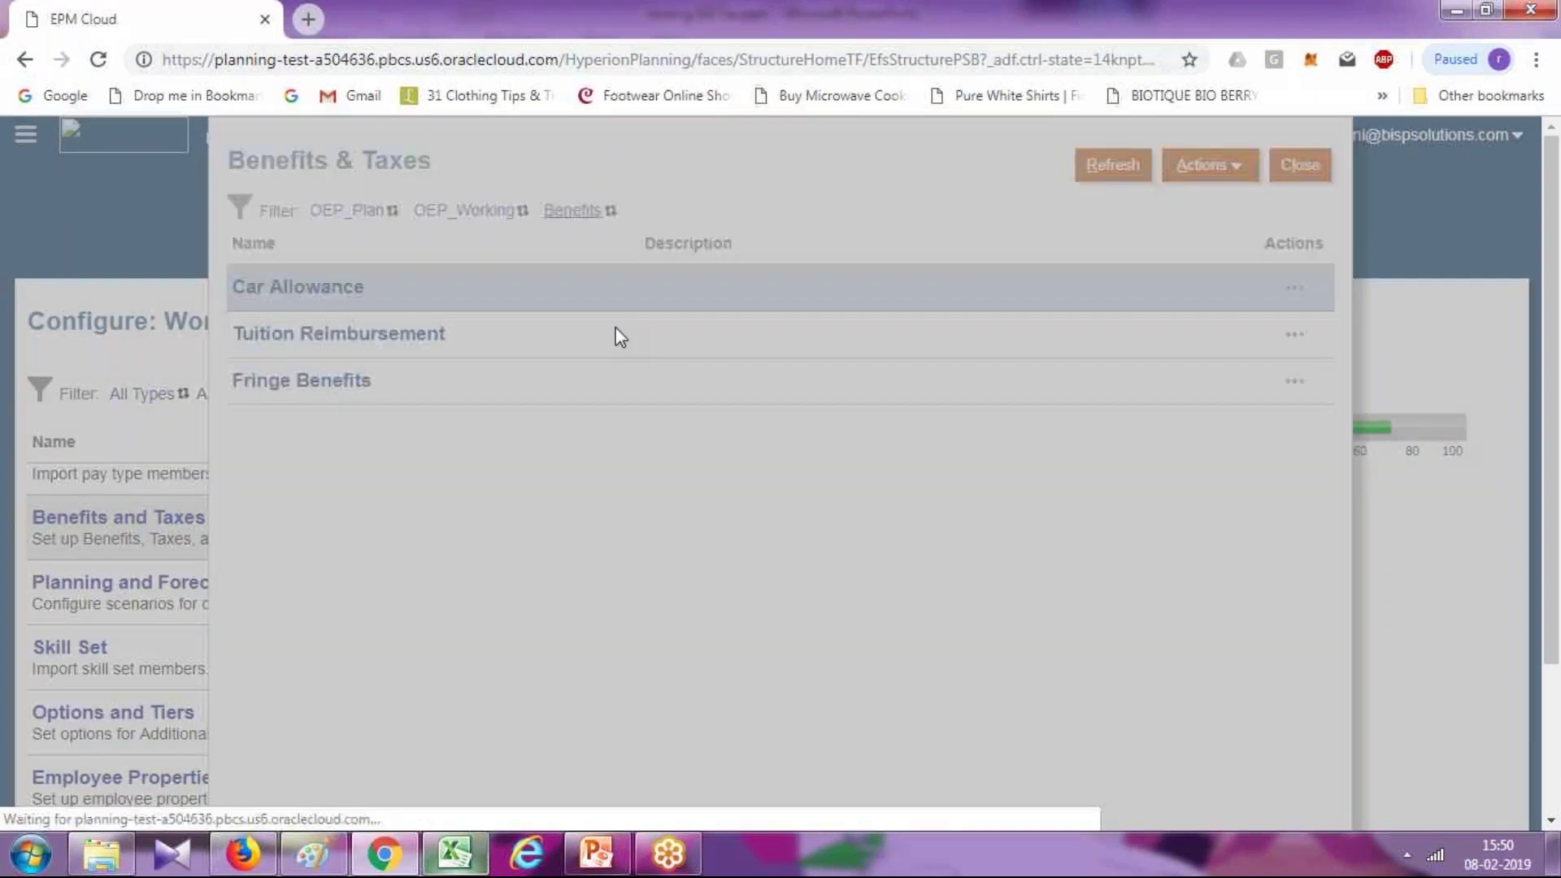
click(732, 501)
click(732, 561)
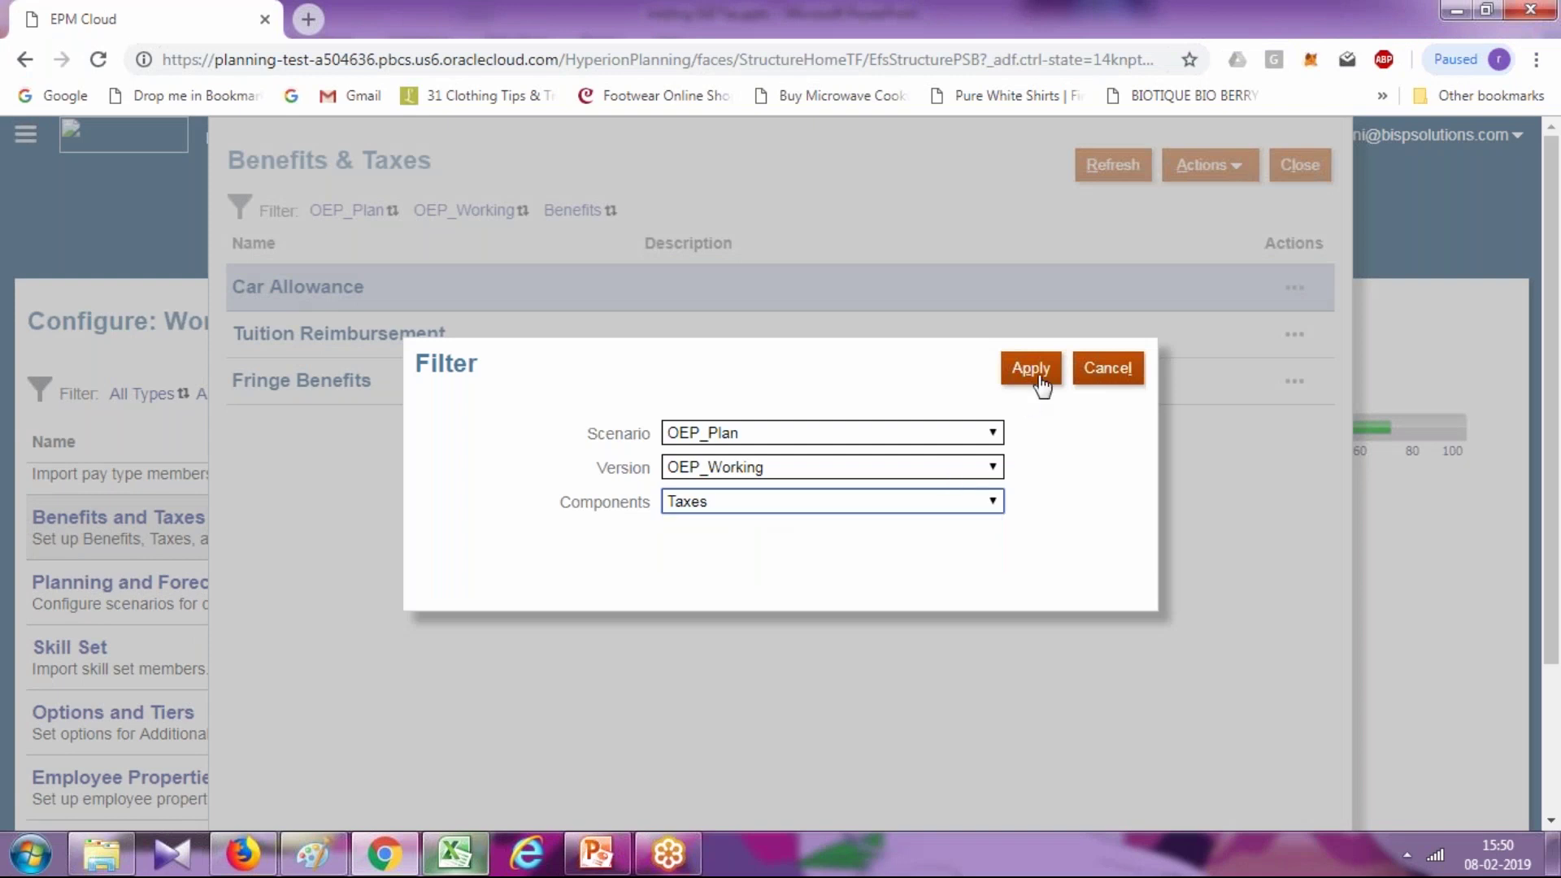
click(1030, 368)
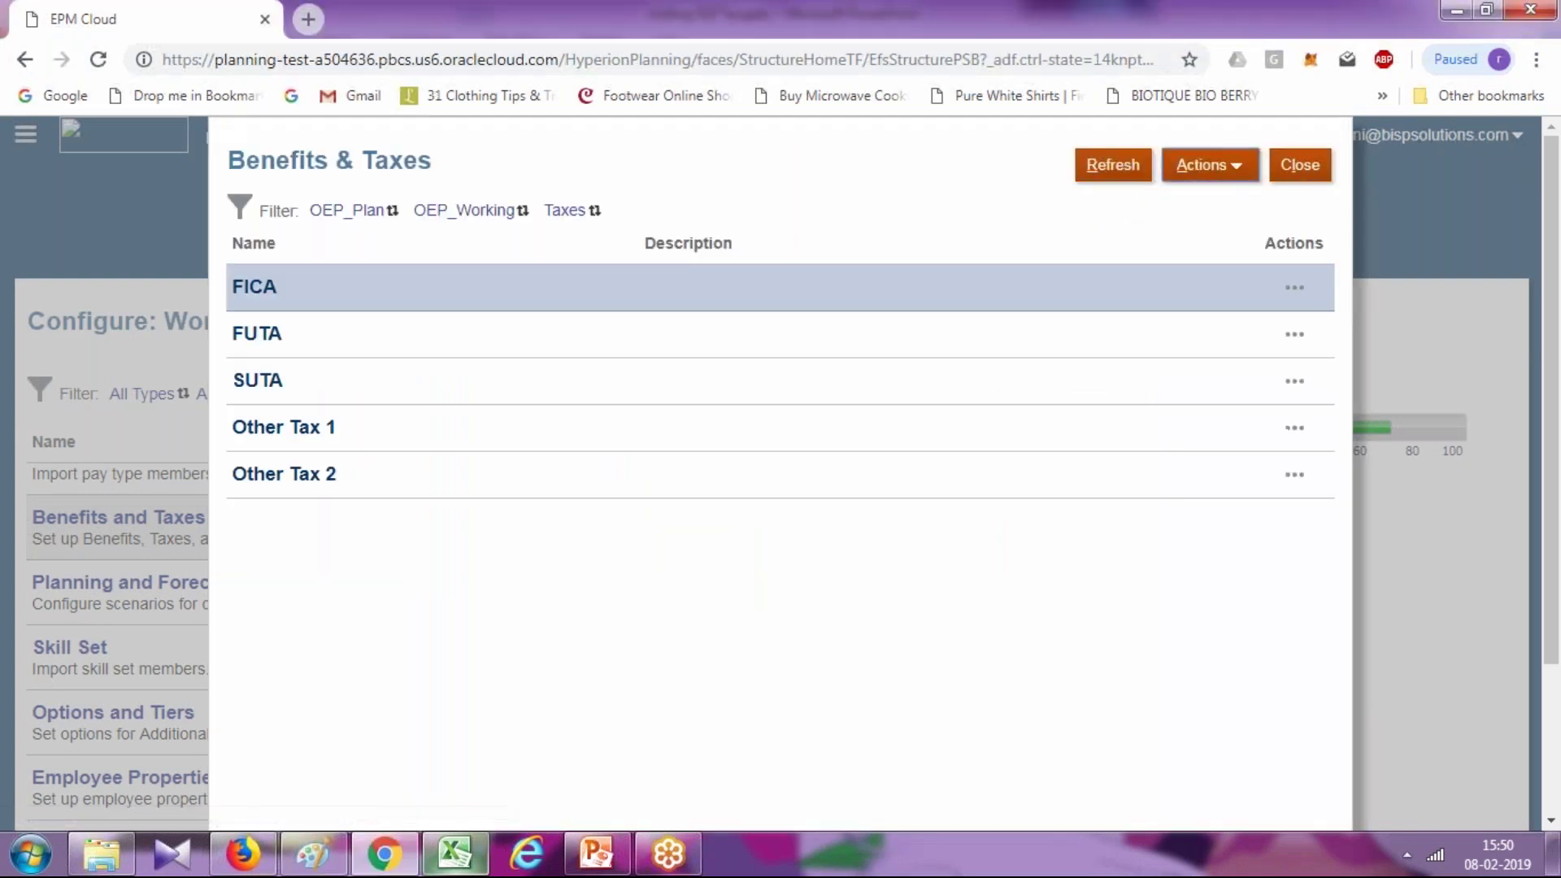
click(1203, 165)
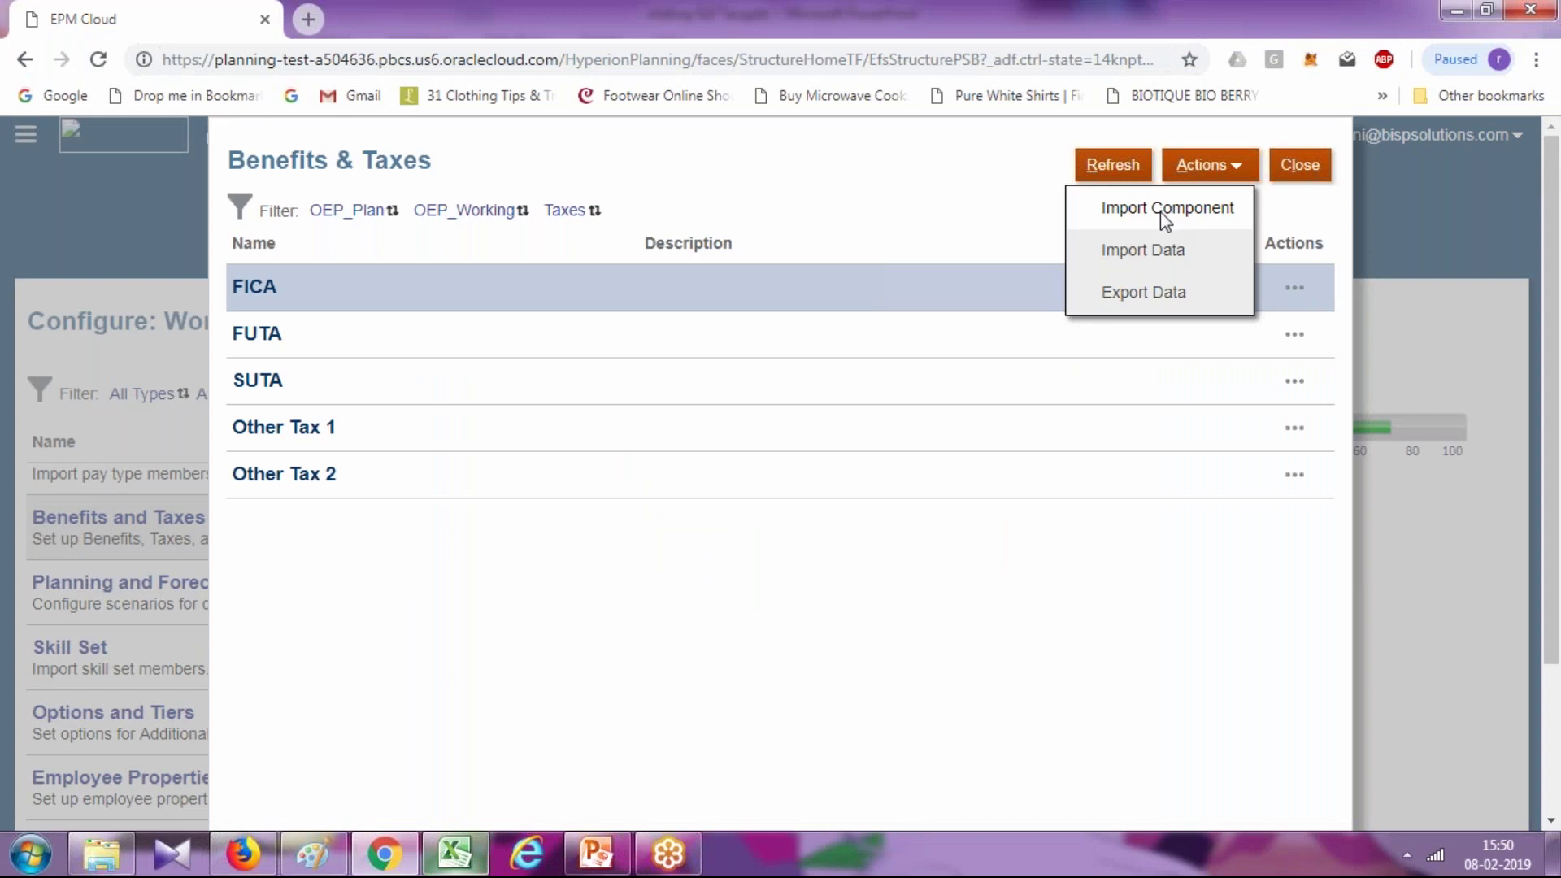
click(1160, 213)
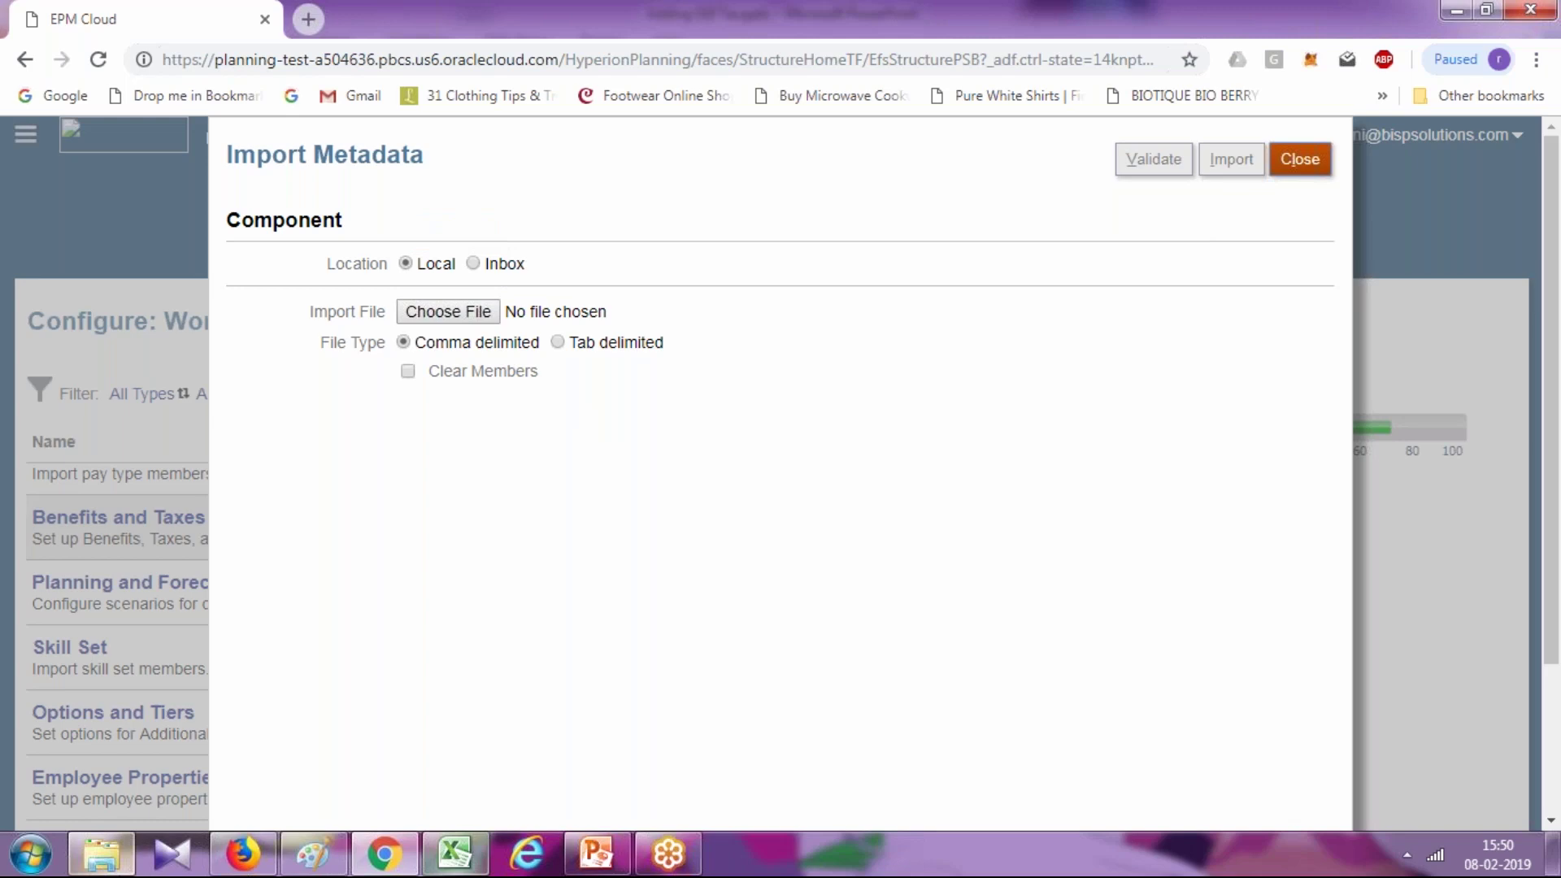
Open AddTaxes.csv from the Workforce metadata folder in Excel and widen its first columns for reading
click(102, 853)
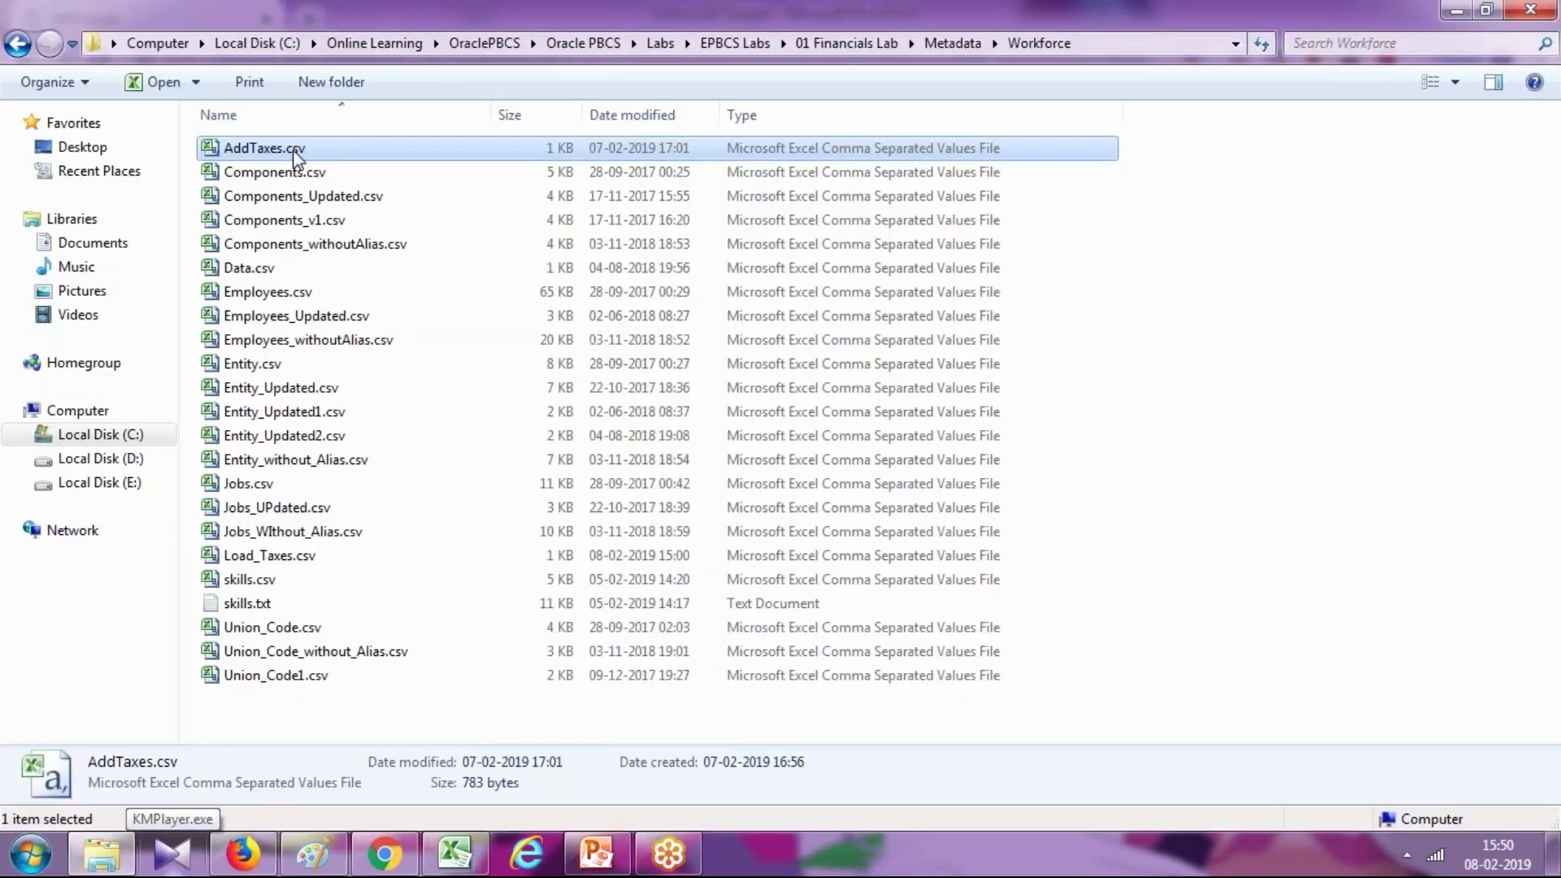
double_click(295, 157)
drag(213, 198, 261, 204)
click(166, 243)
drag(126, 199, 140, 200)
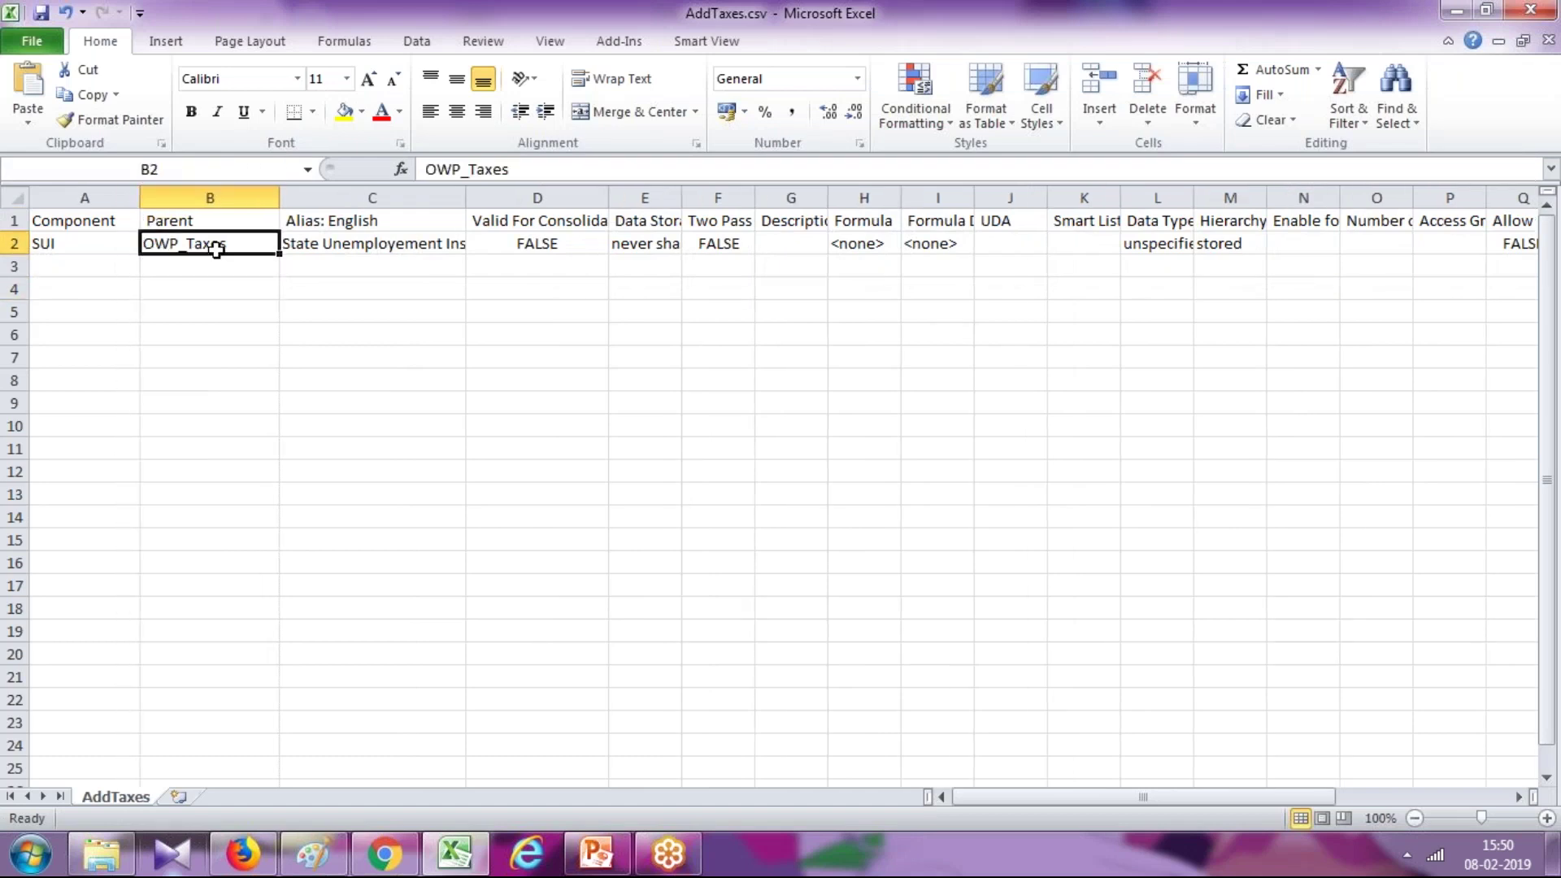
Examine the SUI row's parent, alias, consolidation, two-pass, formula, UDA and smart list cells, and close AddTaxes.csv without saving
click(102, 241)
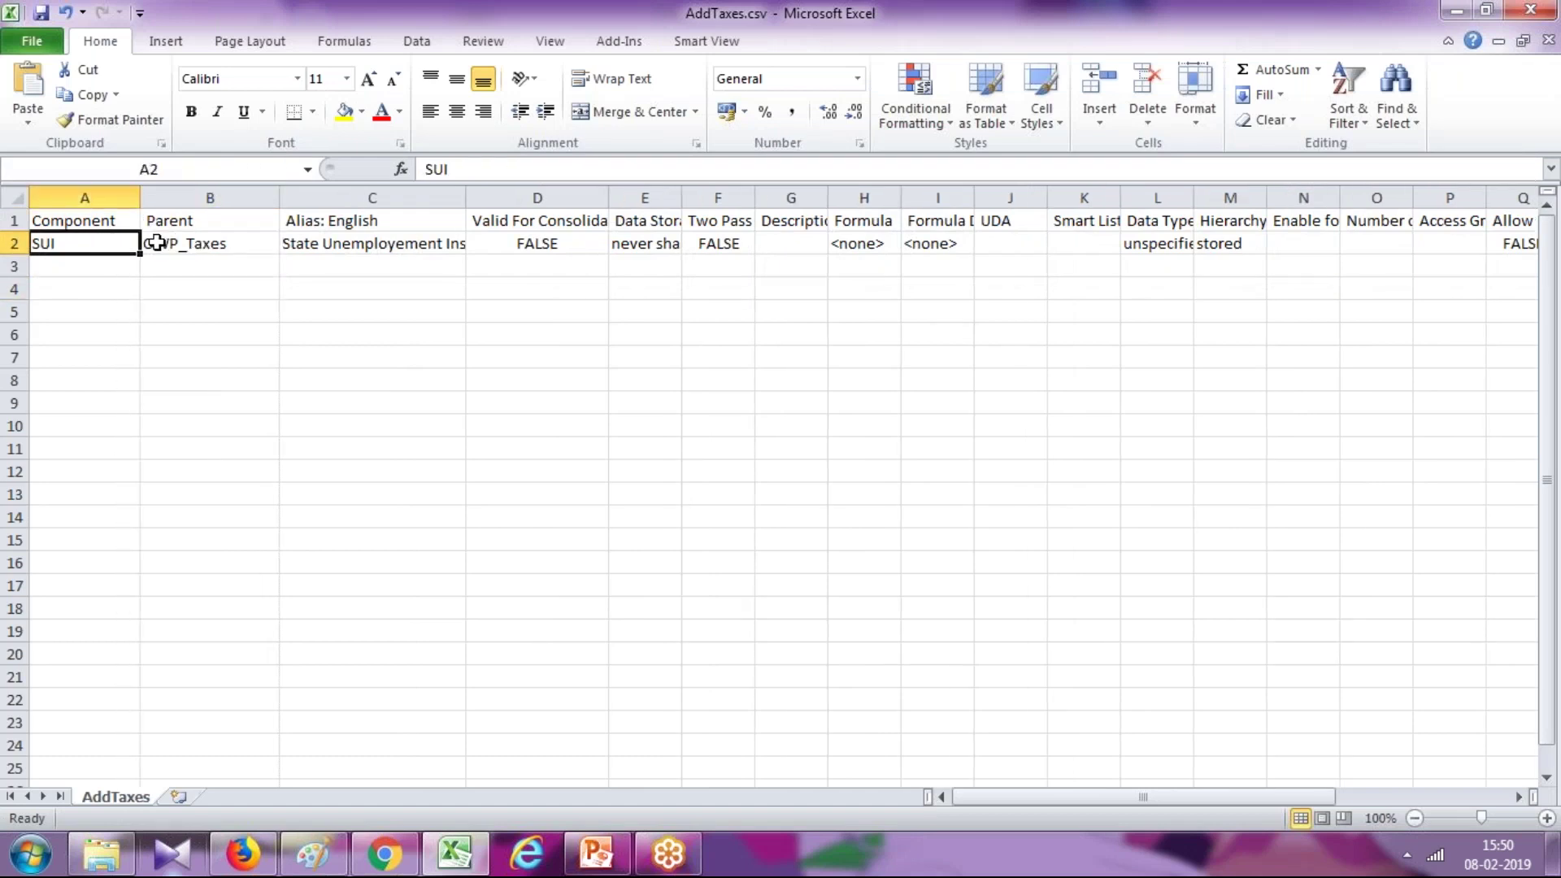
click(184, 241)
click(65, 241)
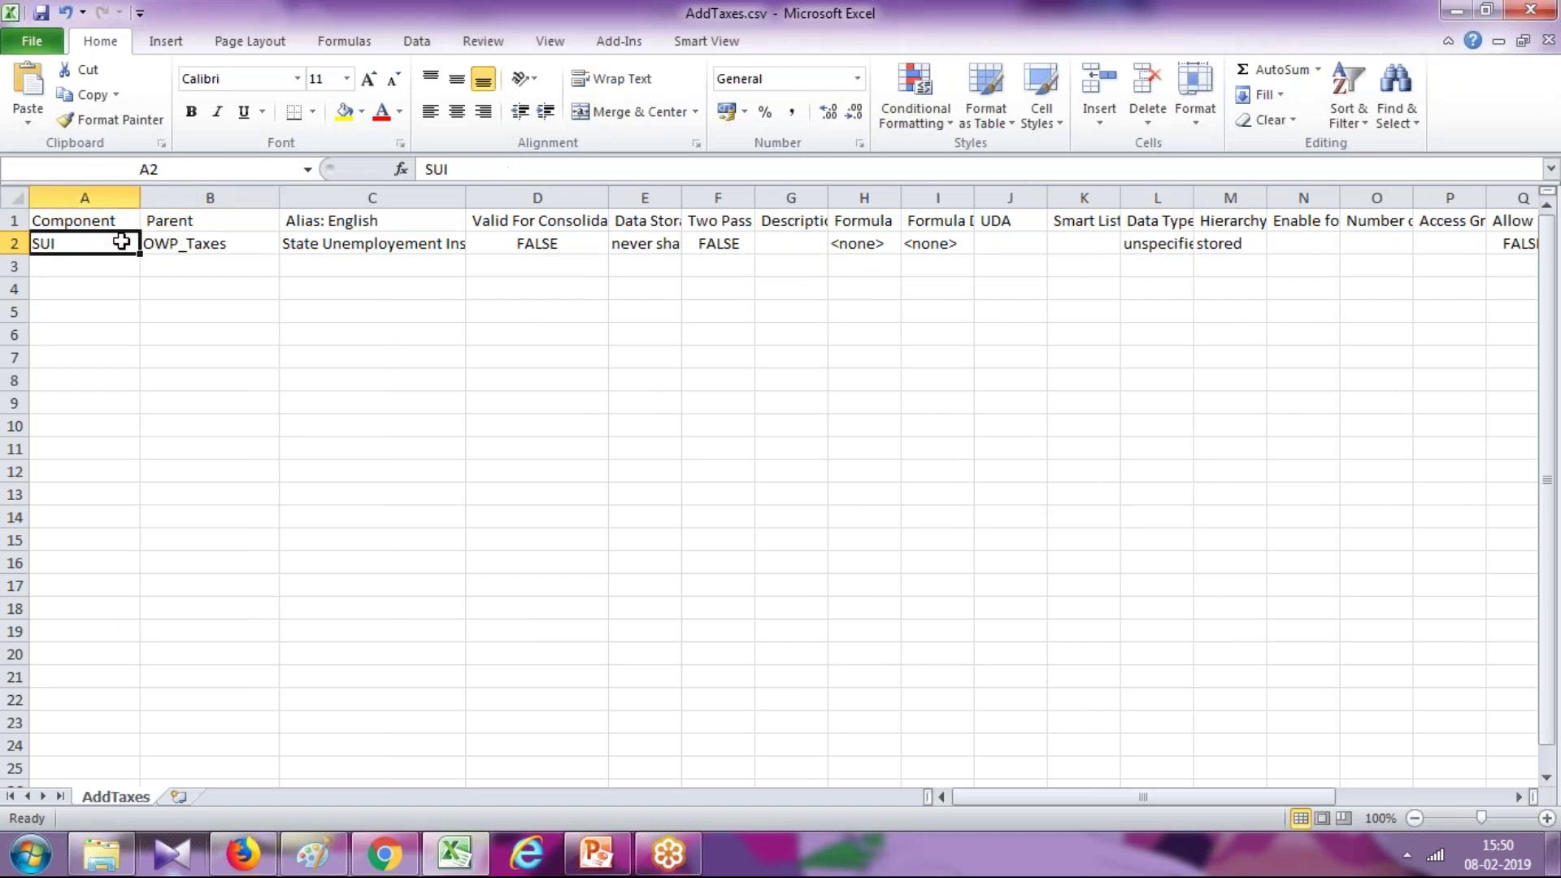
click(315, 242)
click(507, 243)
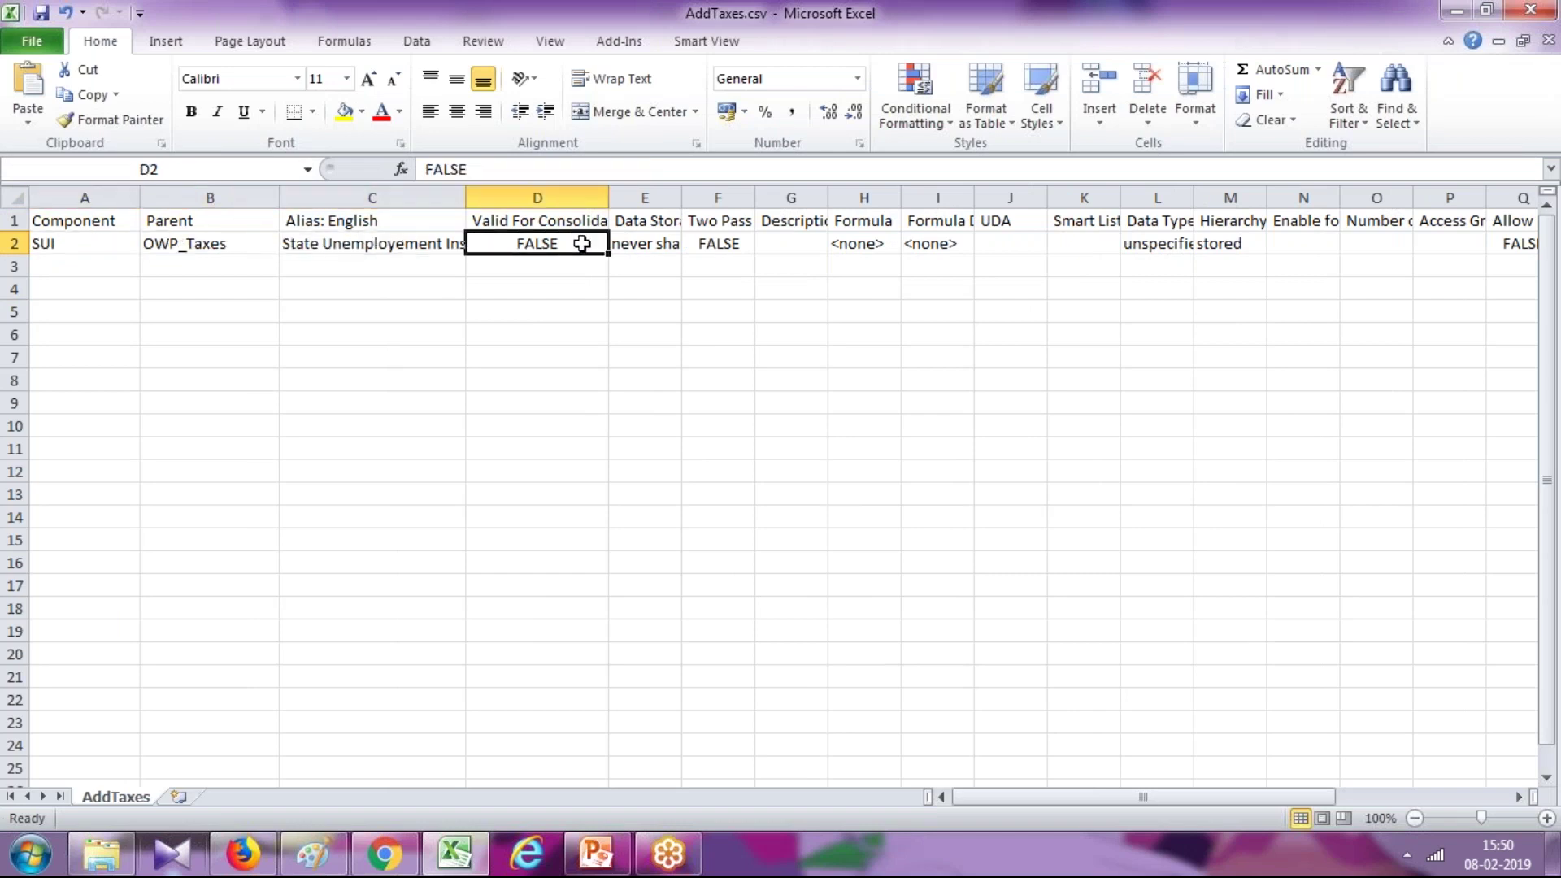
click(707, 242)
click(565, 239)
click(852, 241)
click(943, 242)
click(1006, 242)
click(1074, 236)
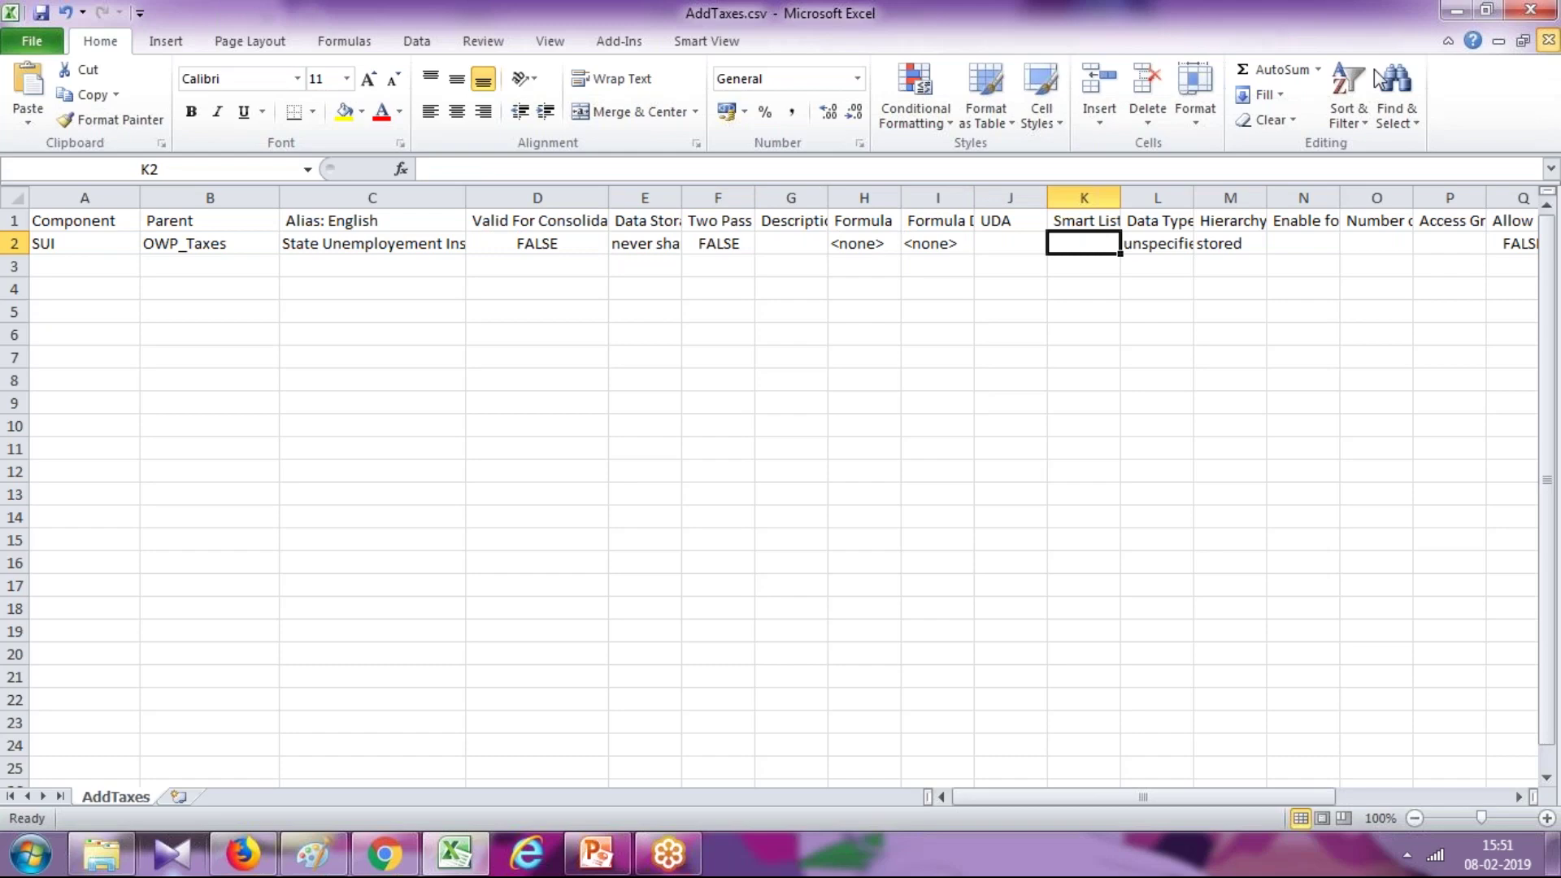
click(1548, 41)
click(772, 457)
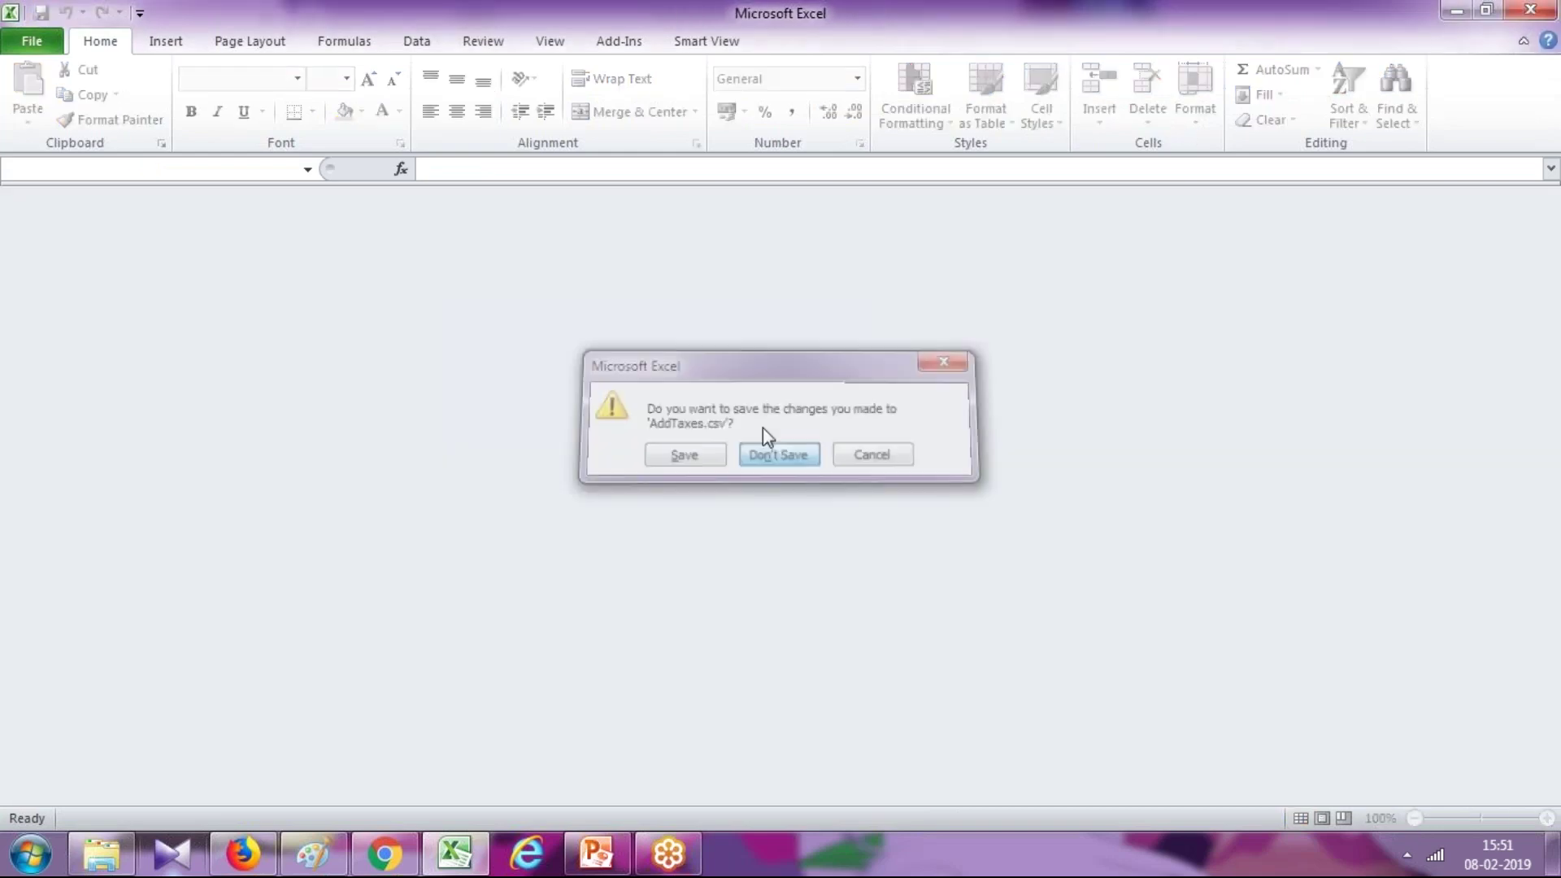
Return to the Import Metadata page in Chrome and choose AddTaxes.csv as the local import file
key(alt+Tab)
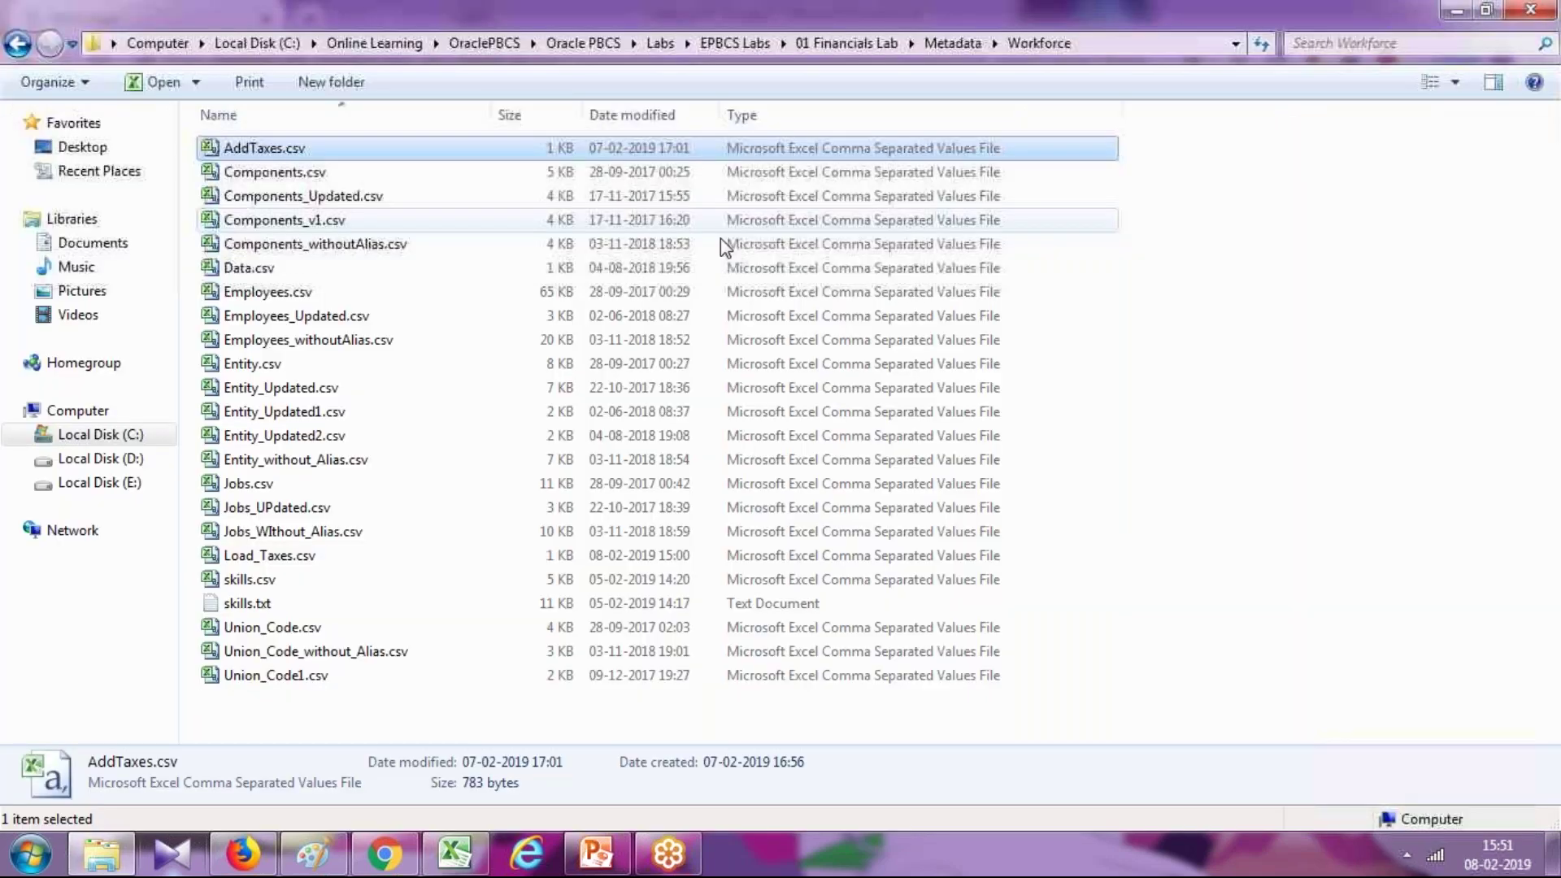
click(384, 853)
click(478, 320)
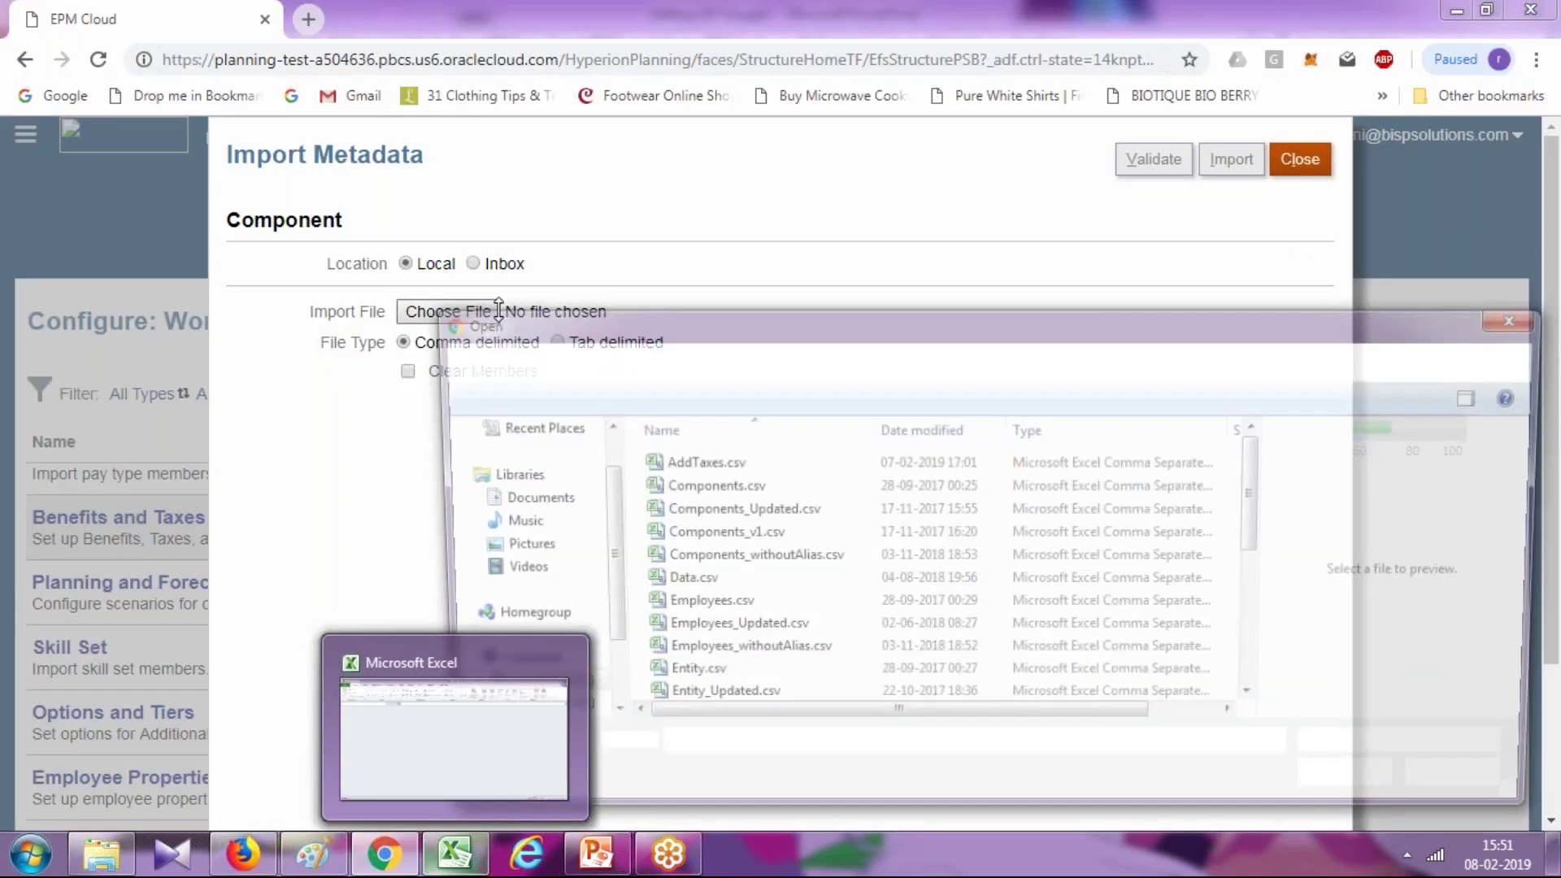
key(Return)
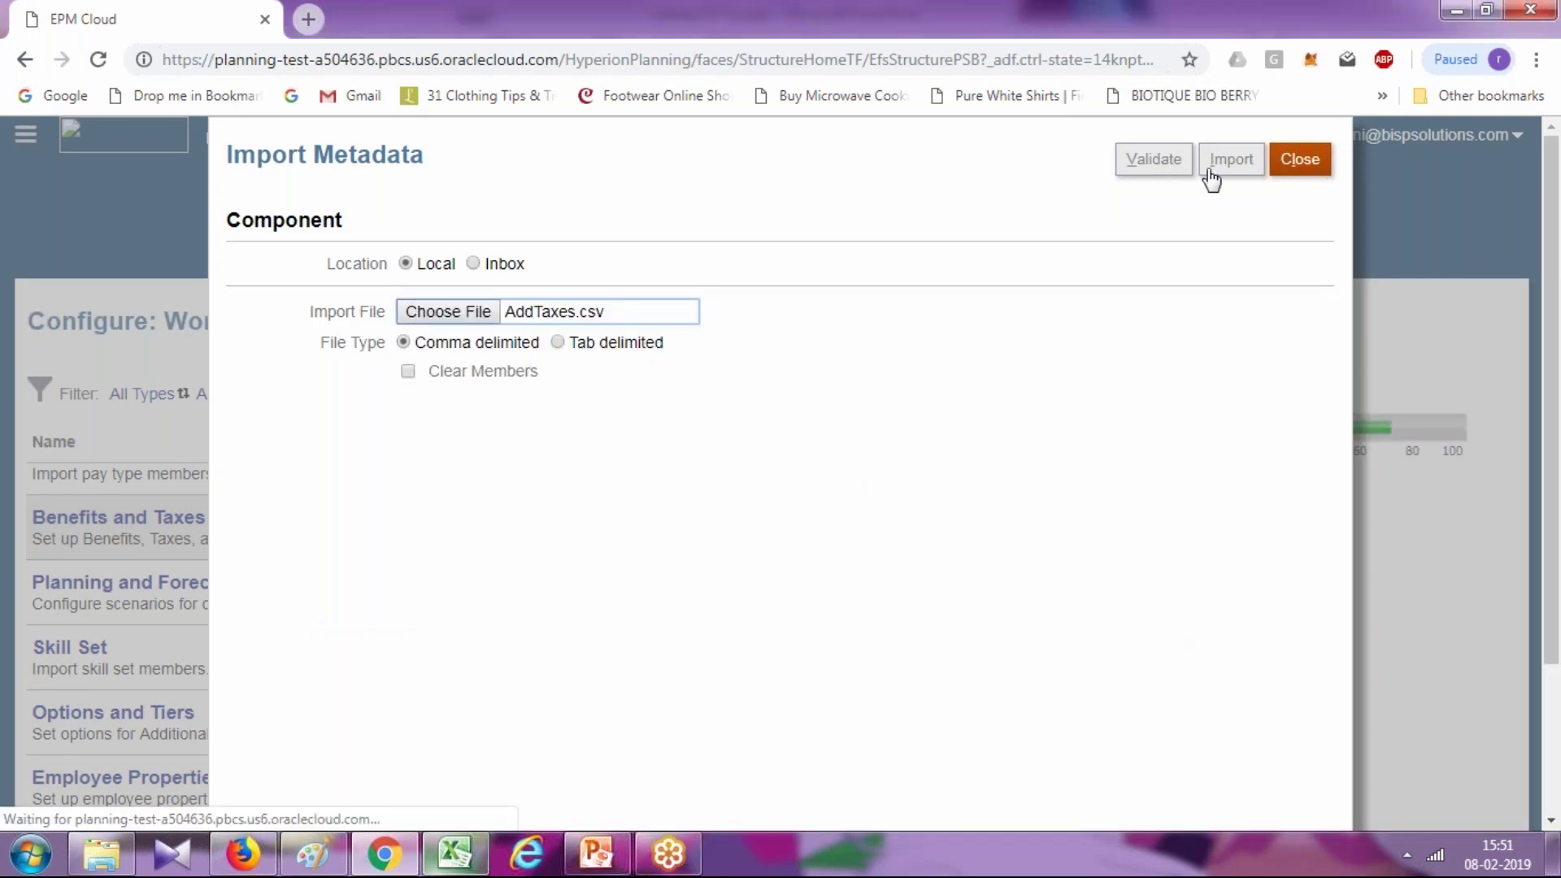
Validate and import the Component metadata from AddTaxes.csv, and close the import and Benefits & Taxes windows
click(1155, 171)
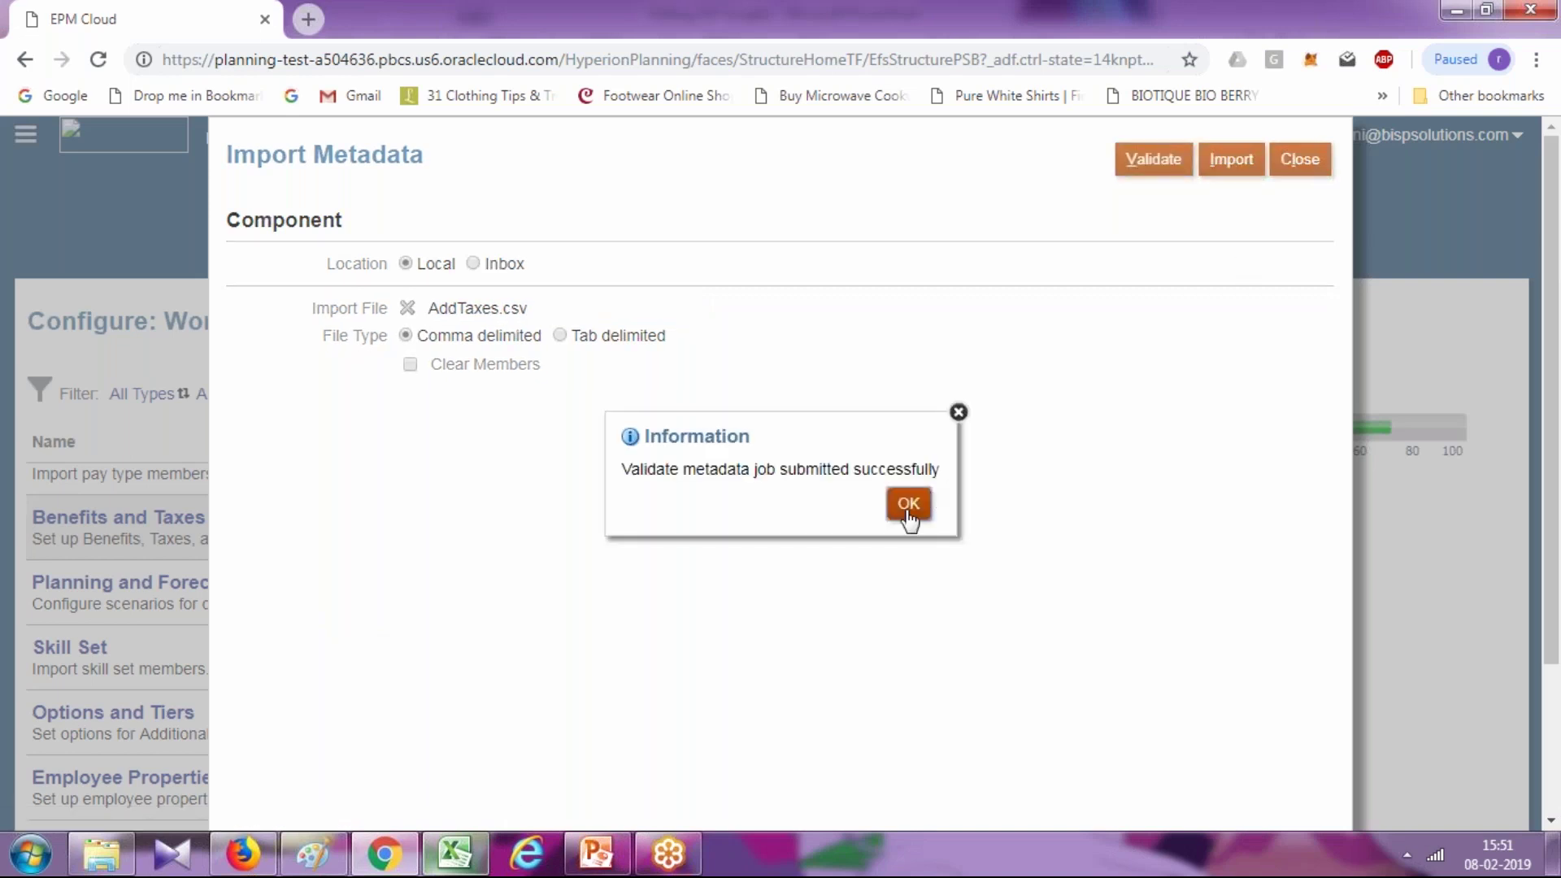
key(Return)
click(1230, 167)
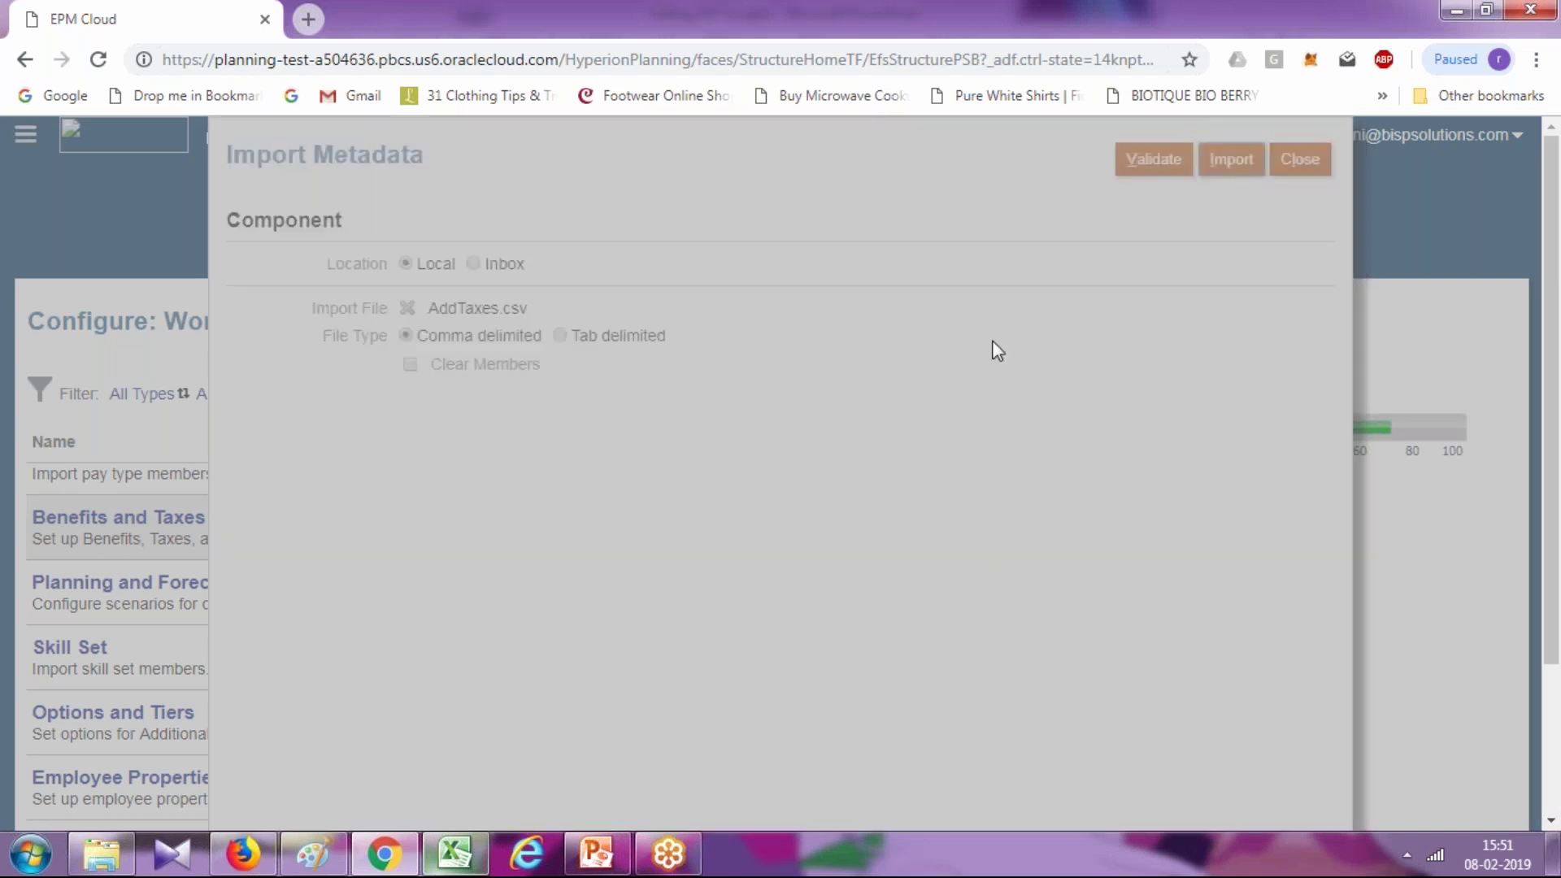
click(617, 516)
click(1301, 163)
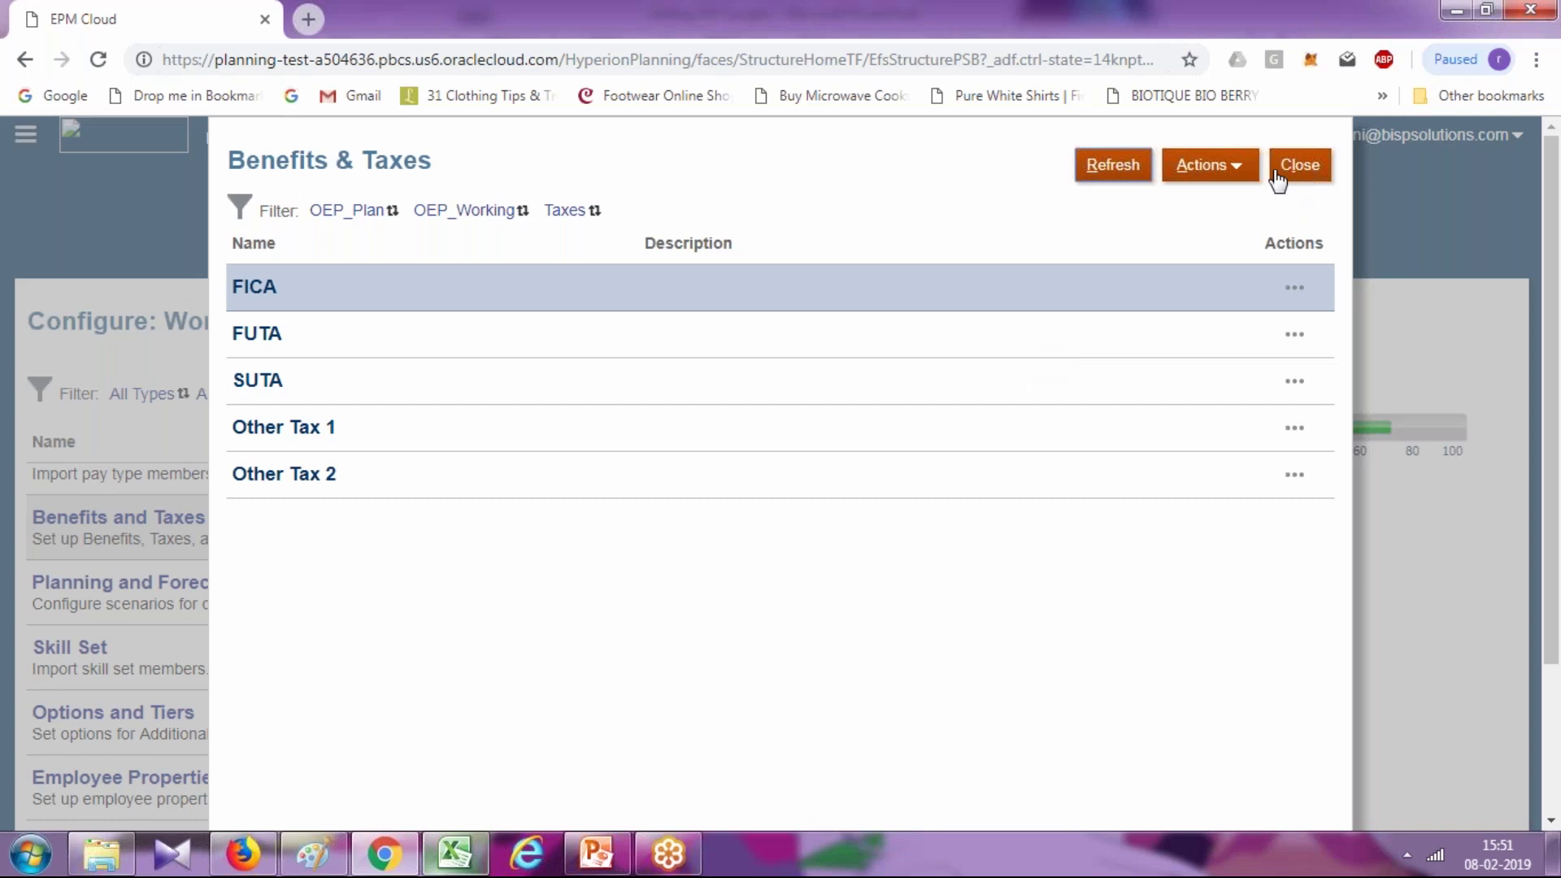
click(1284, 173)
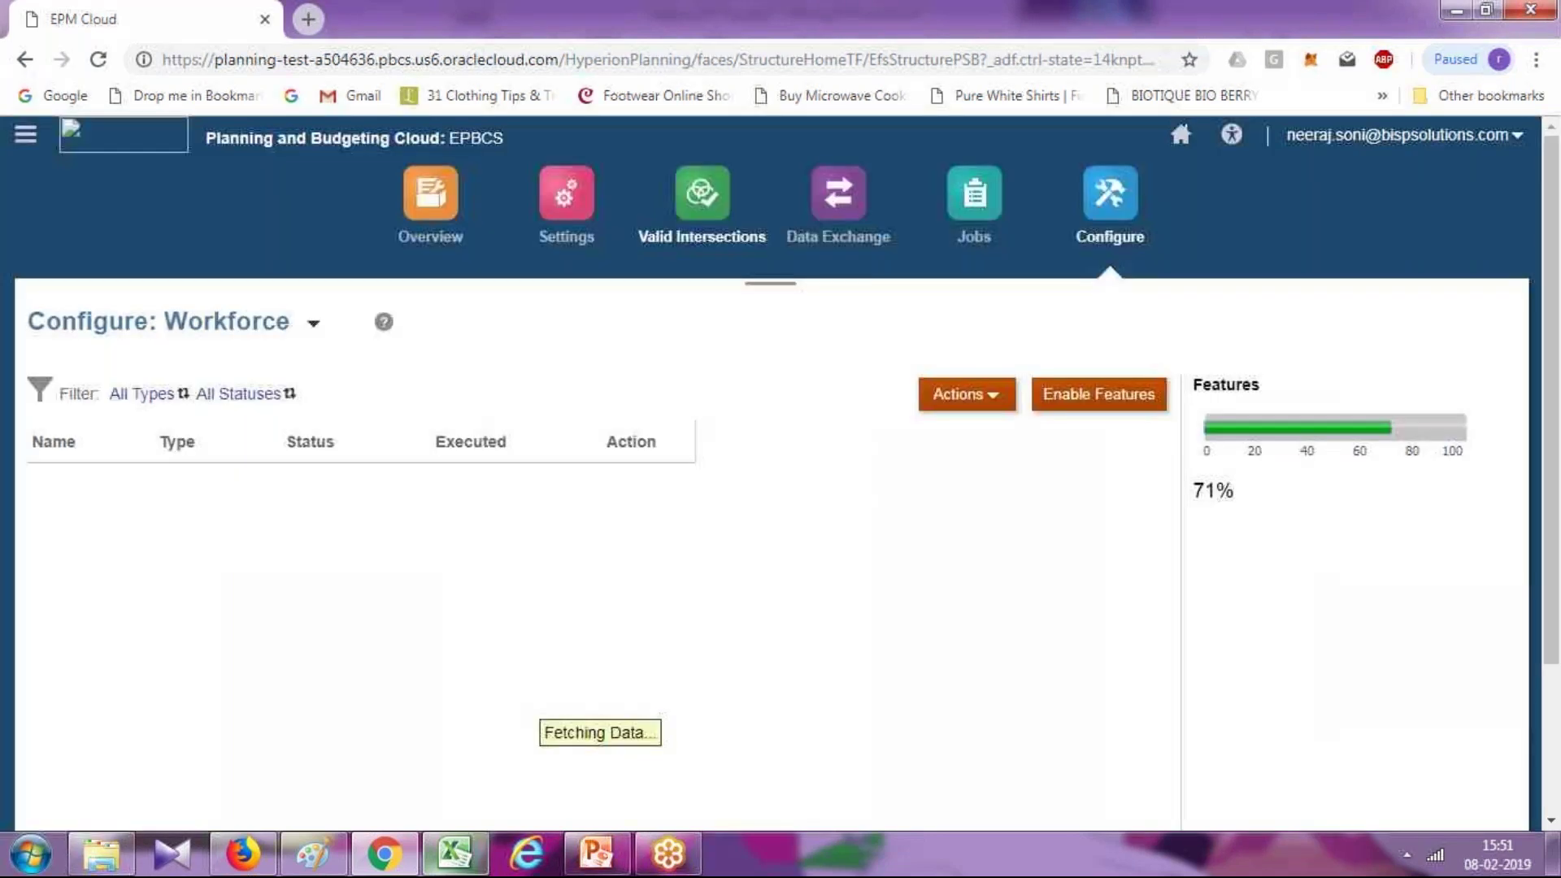
Review the job details of the latest Validate Metadata and Import Metadata runs, including the Component import status
click(983, 241)
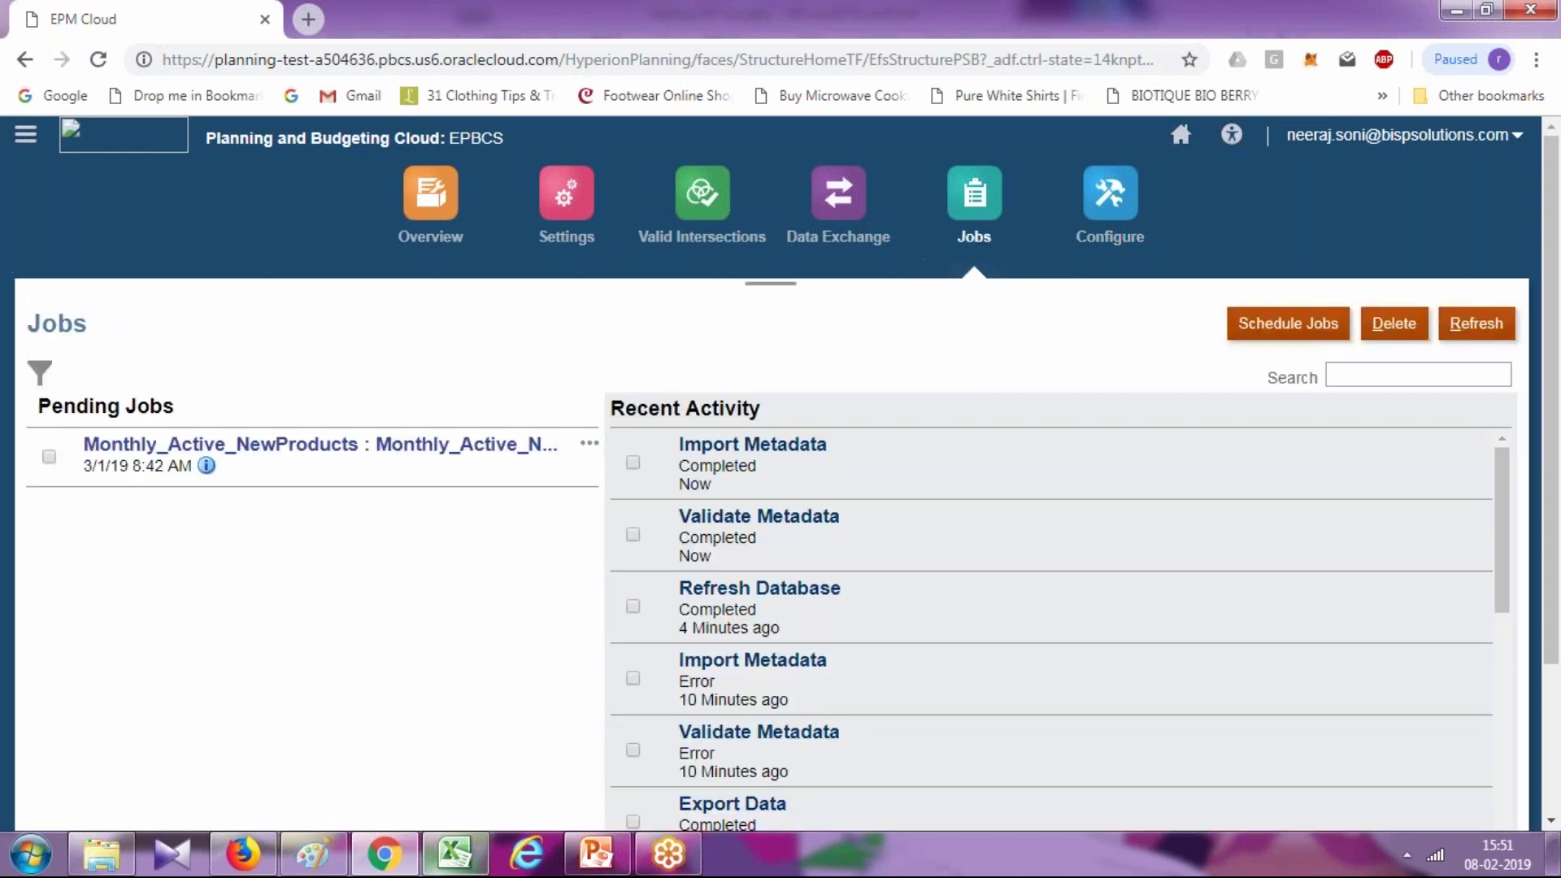
click(814, 517)
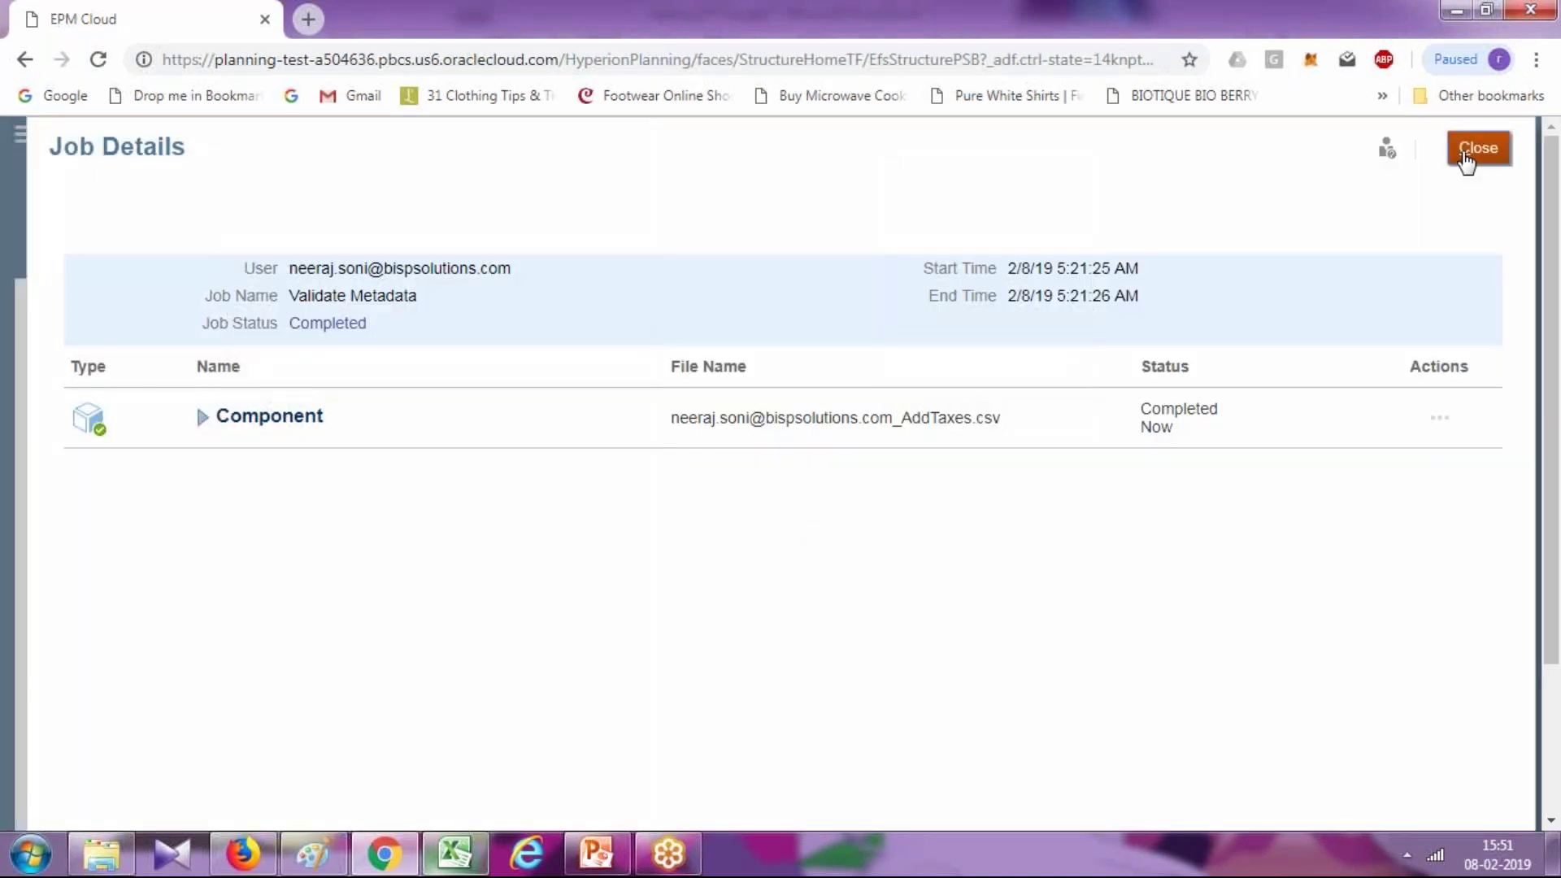
click(1476, 148)
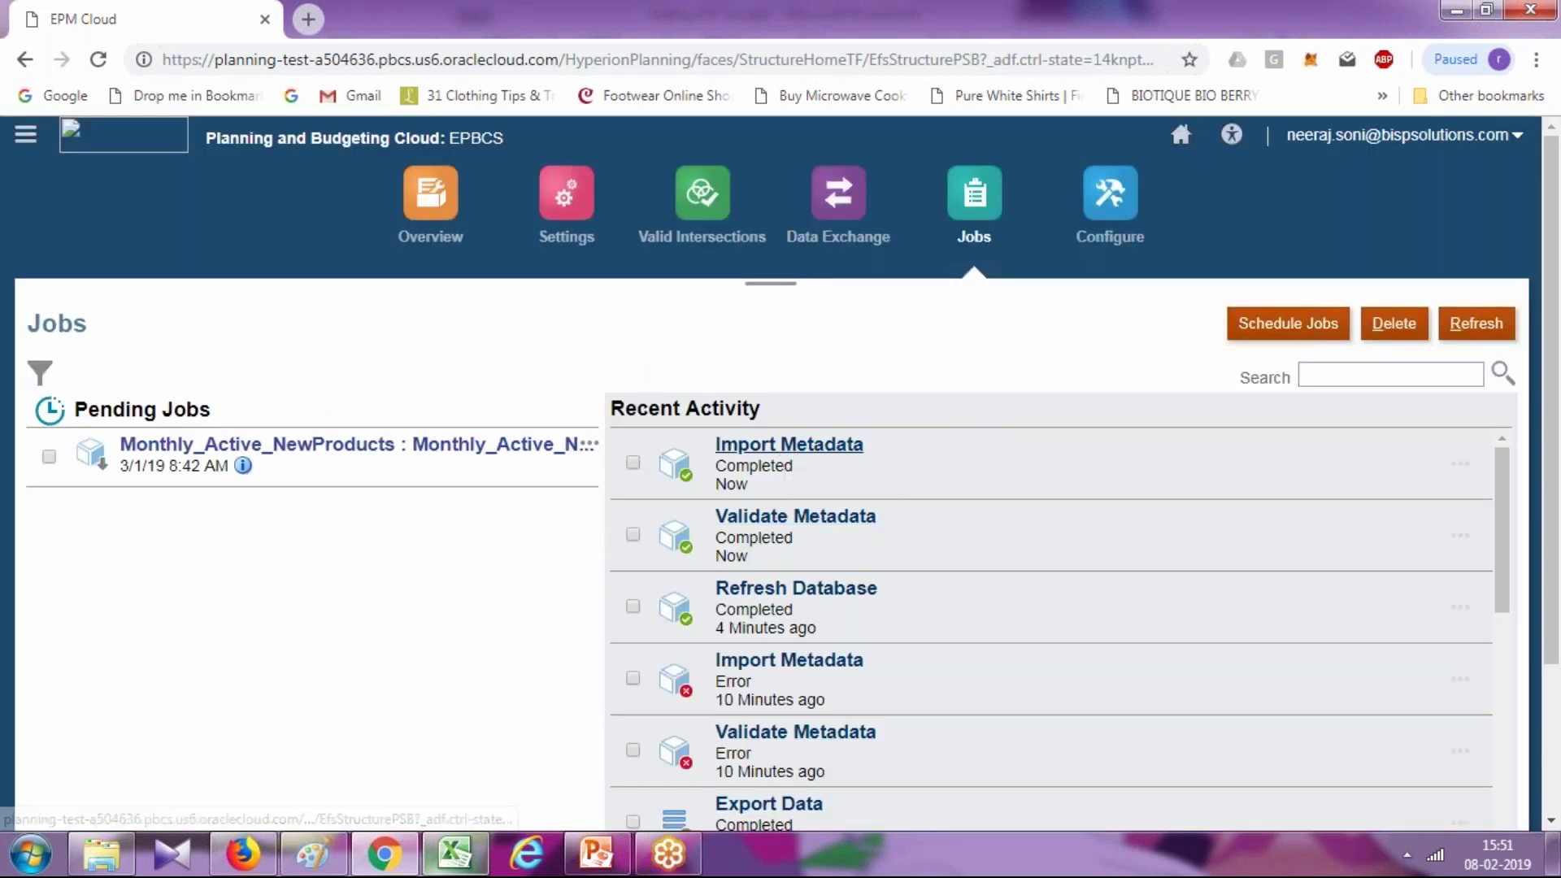
click(789, 444)
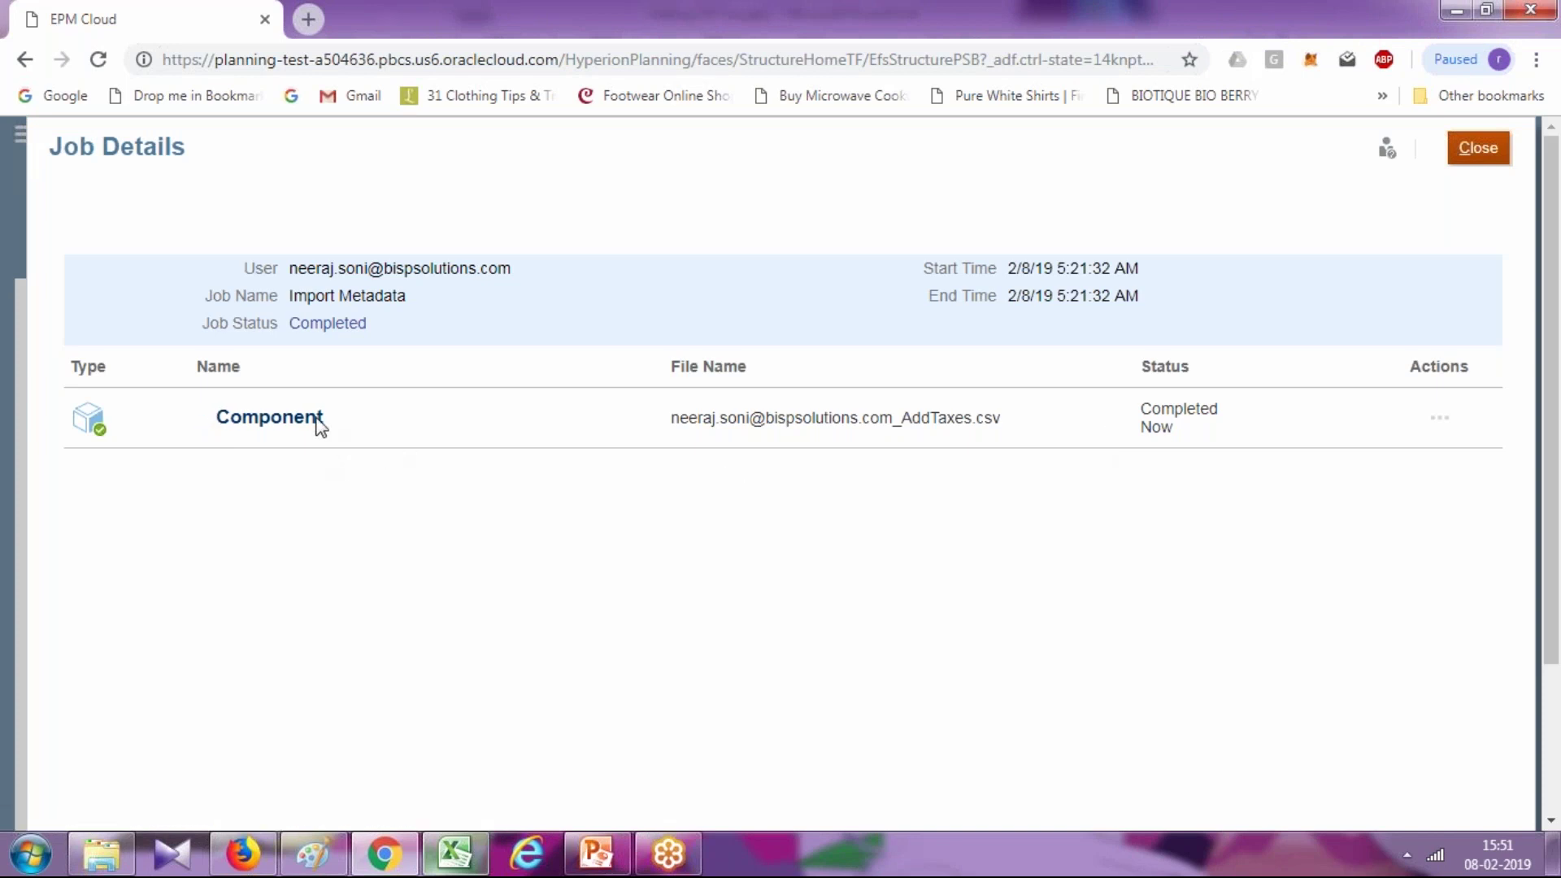
click(301, 418)
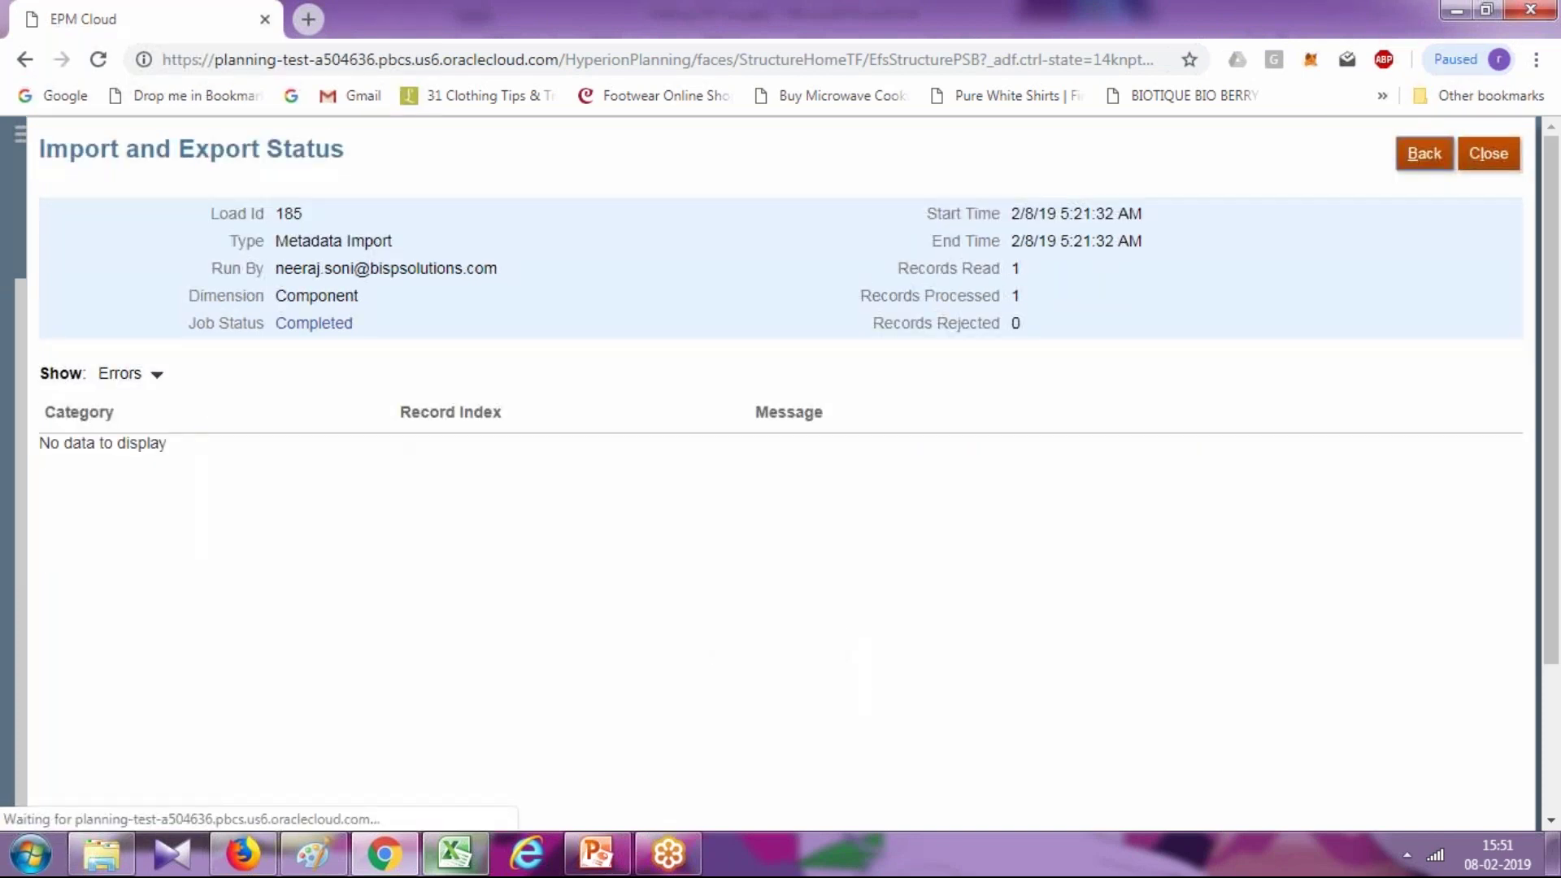
click(1489, 153)
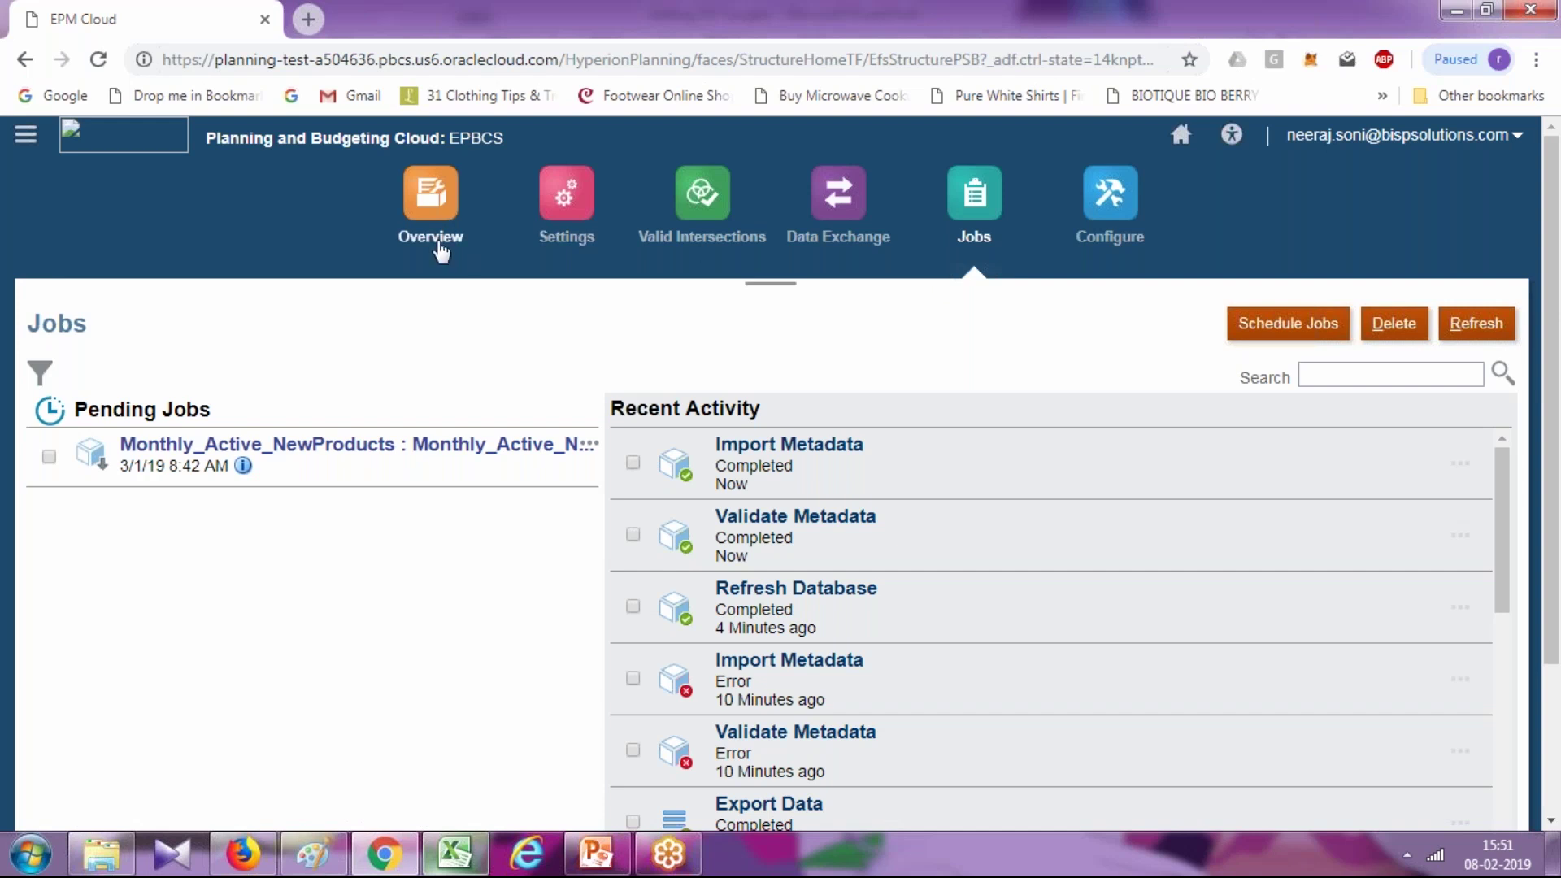
Show the application's dimensions for the OEP_WFSC cube
click(470, 234)
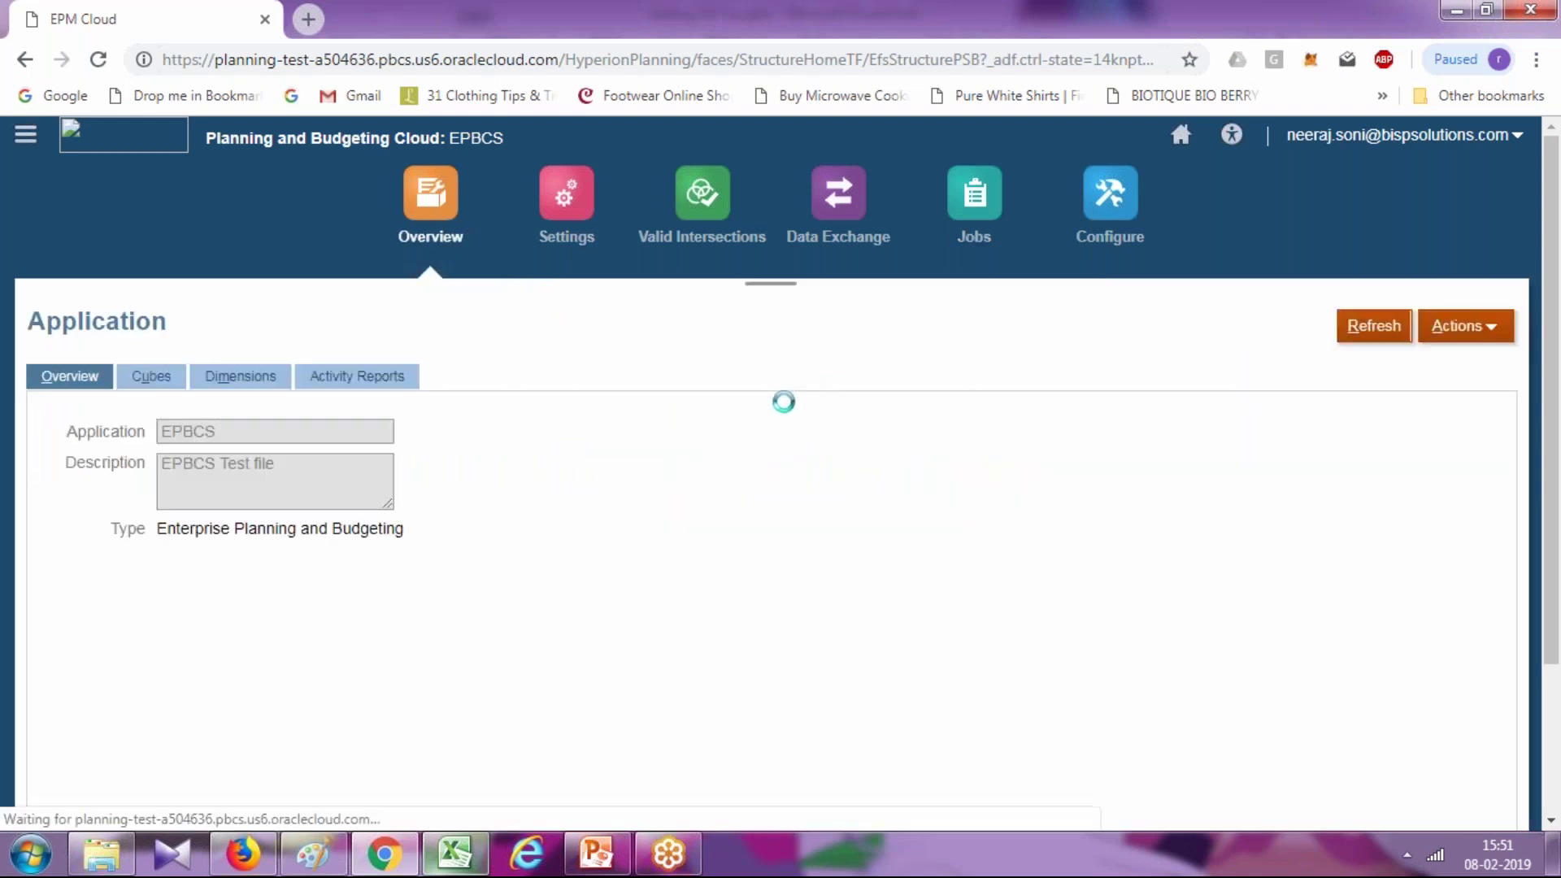
click(246, 382)
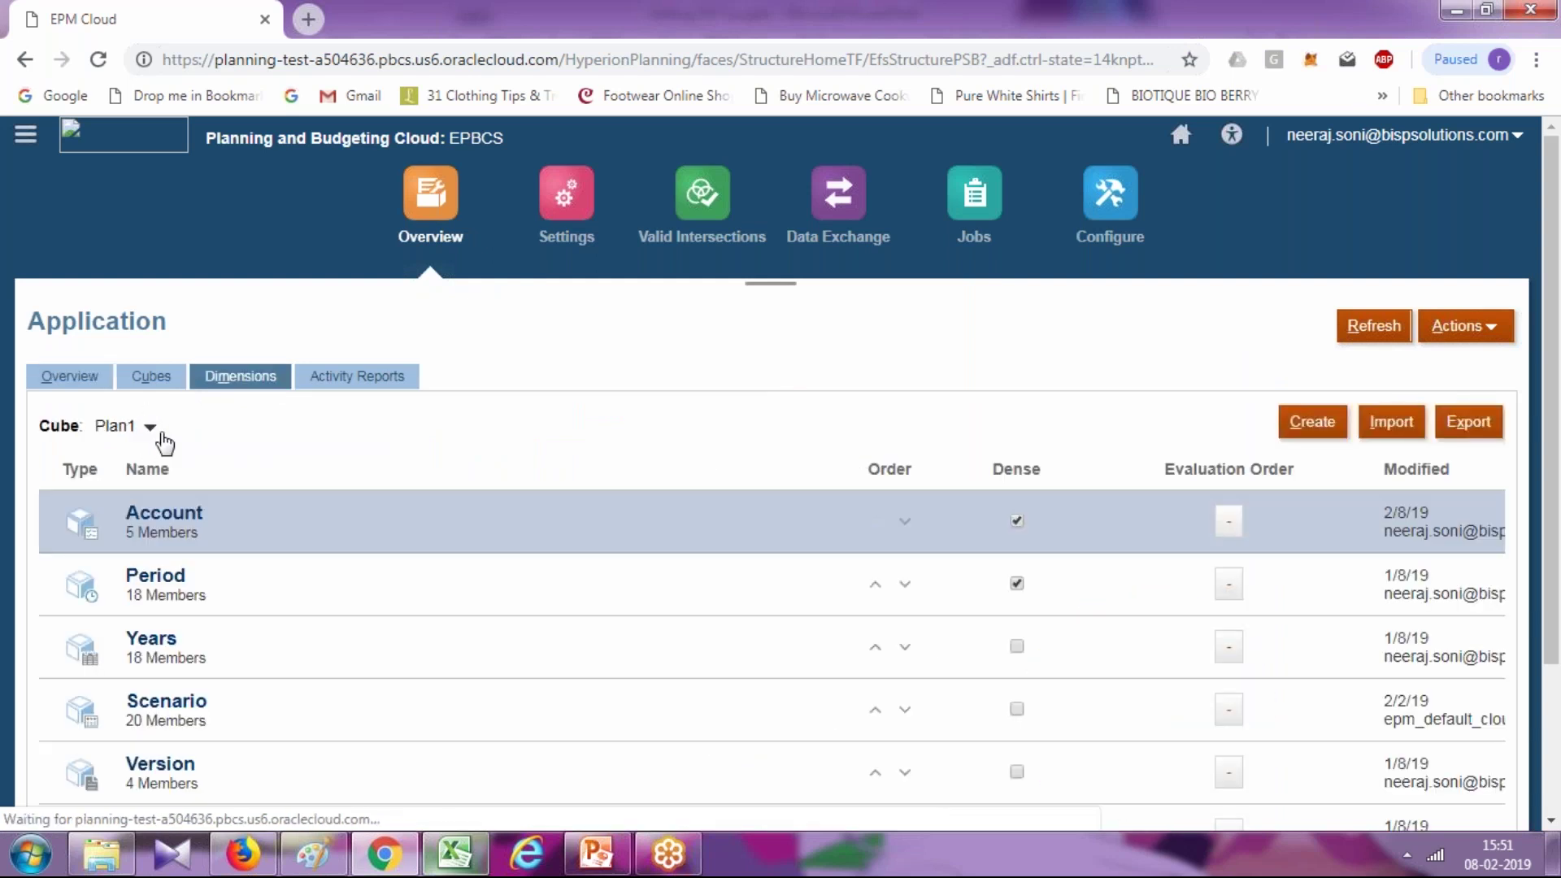
click(162, 437)
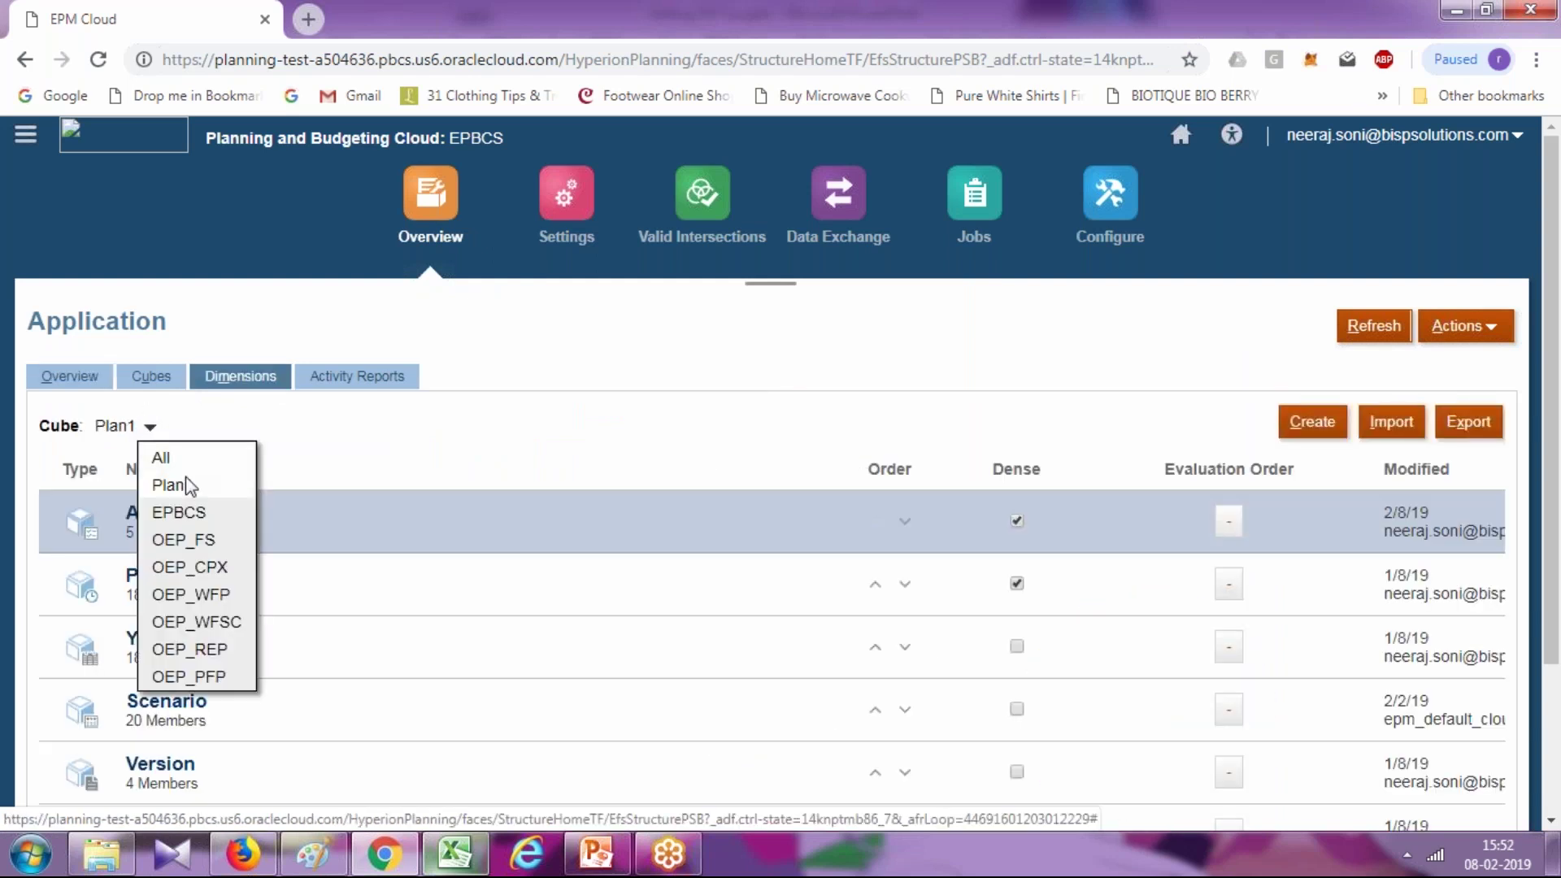
click(218, 623)
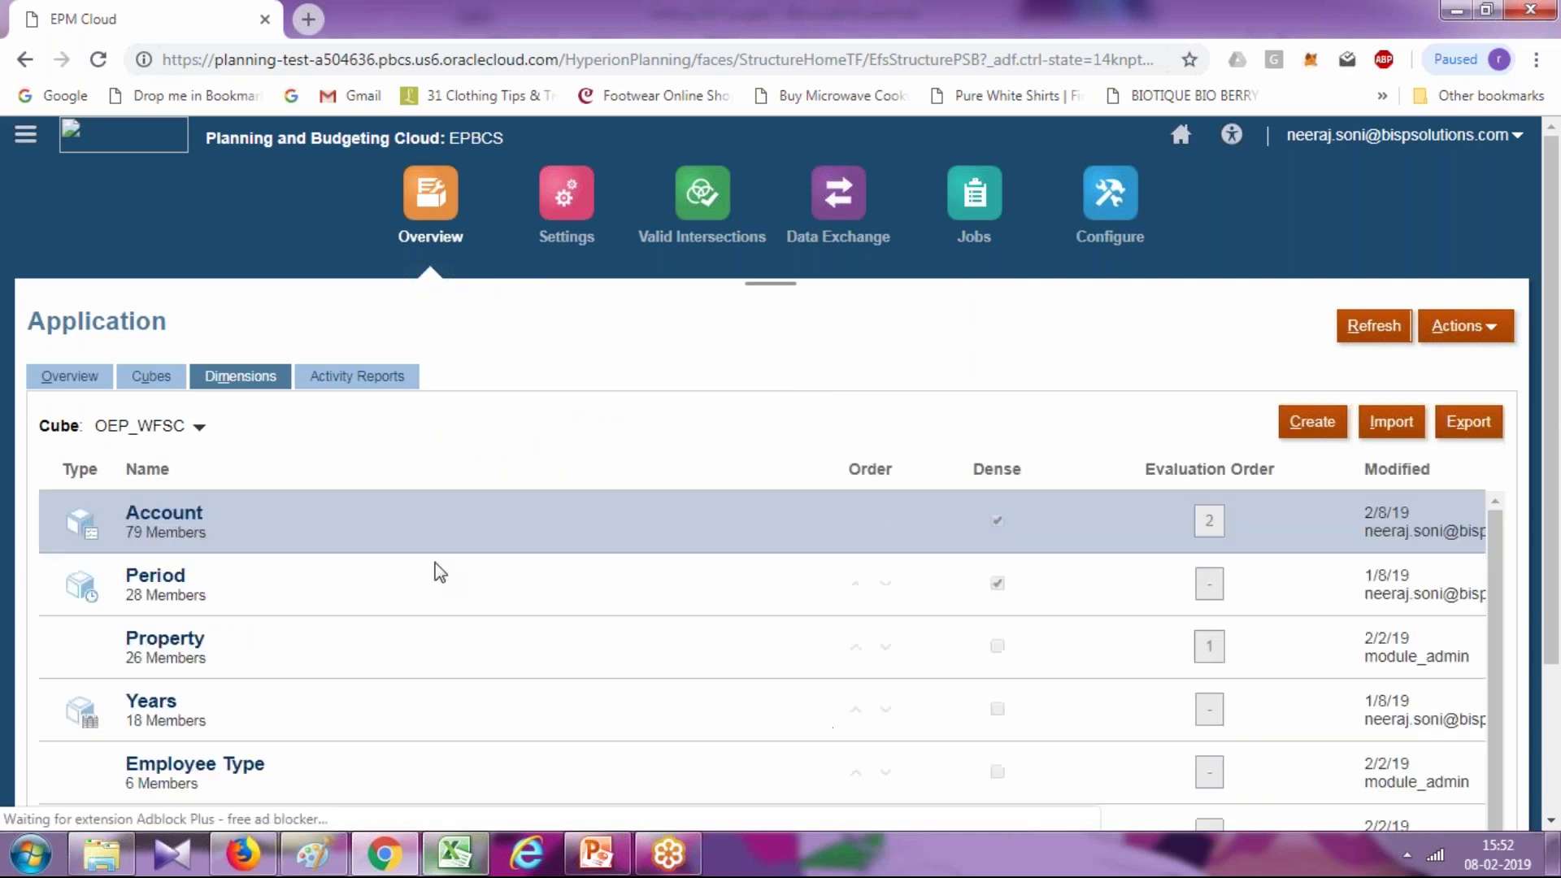
Check for the SUI member under OWP_Taxes within OWP_Total Component in the Component dimension, and leave the member editor without saving
scroll(448, 573, down, 2)
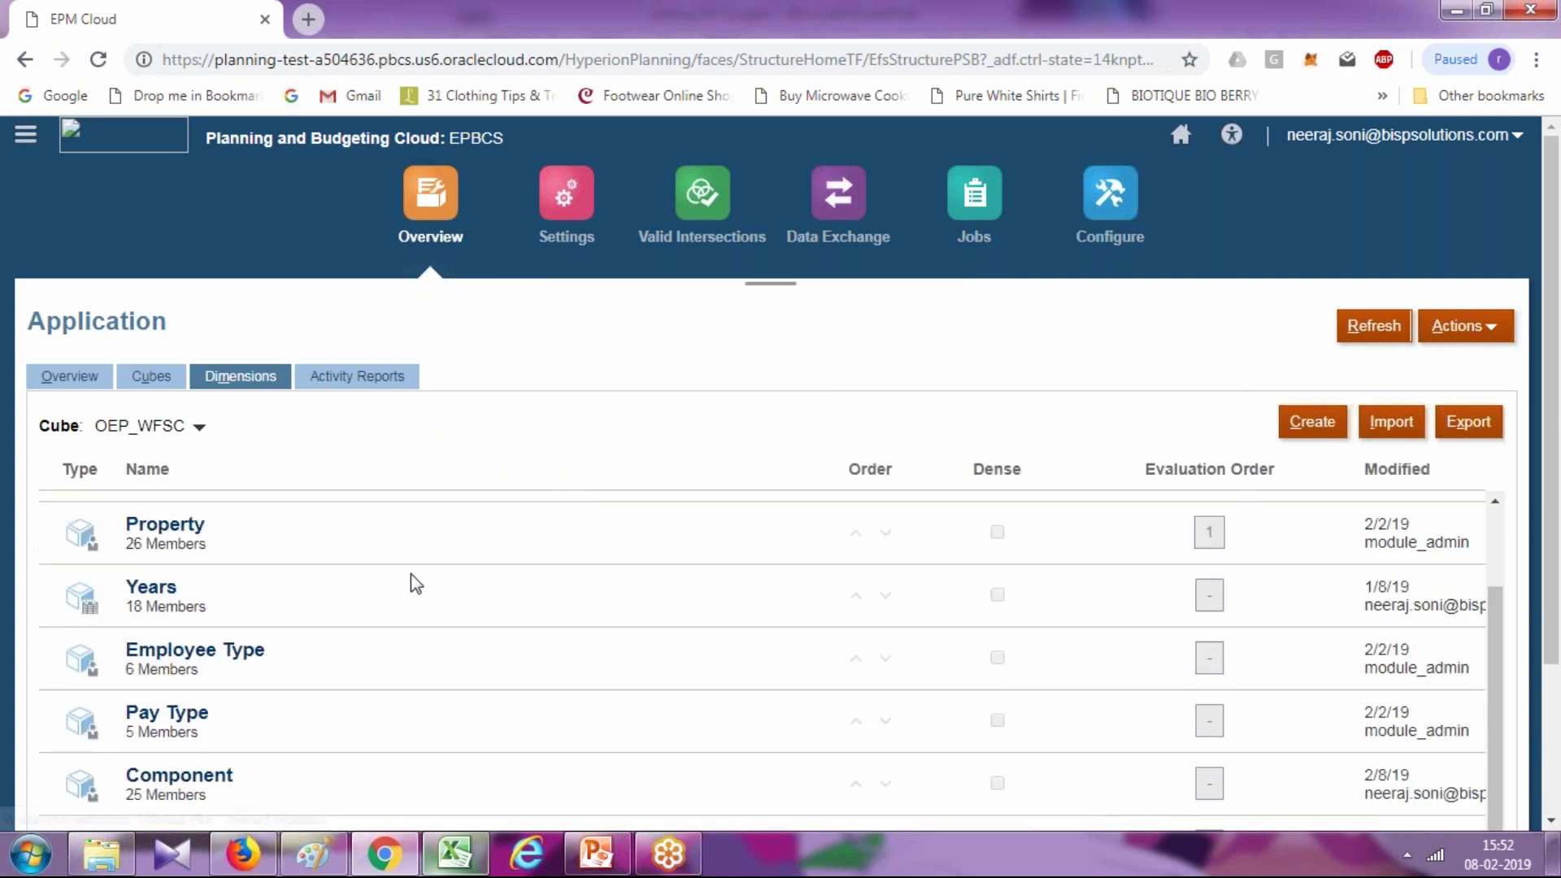
scroll(416, 584, down, 3)
click(217, 618)
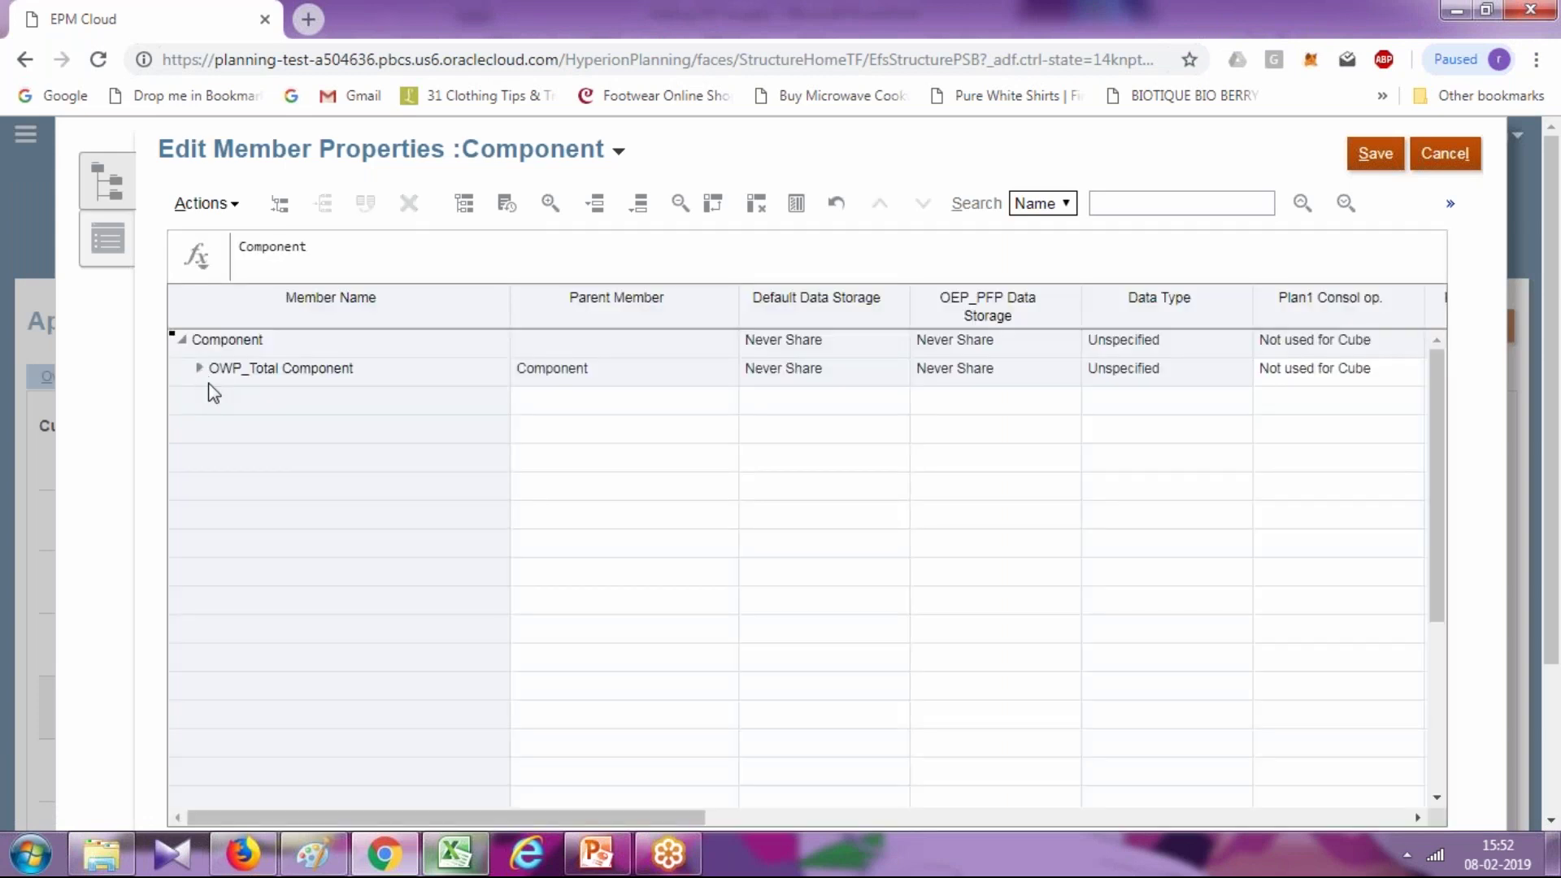
click(206, 376)
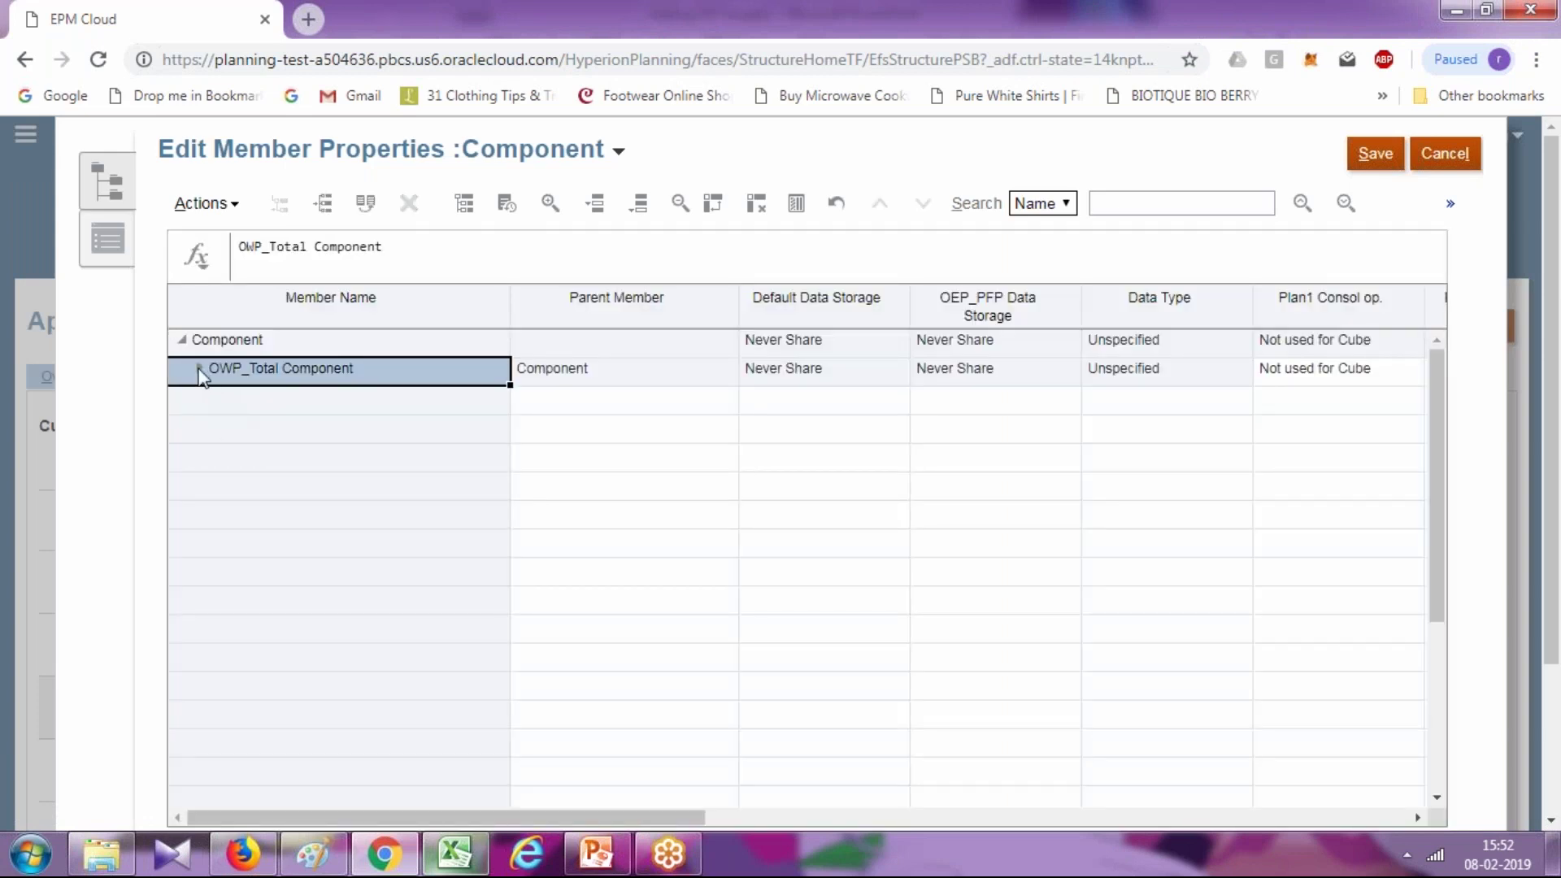
click(199, 369)
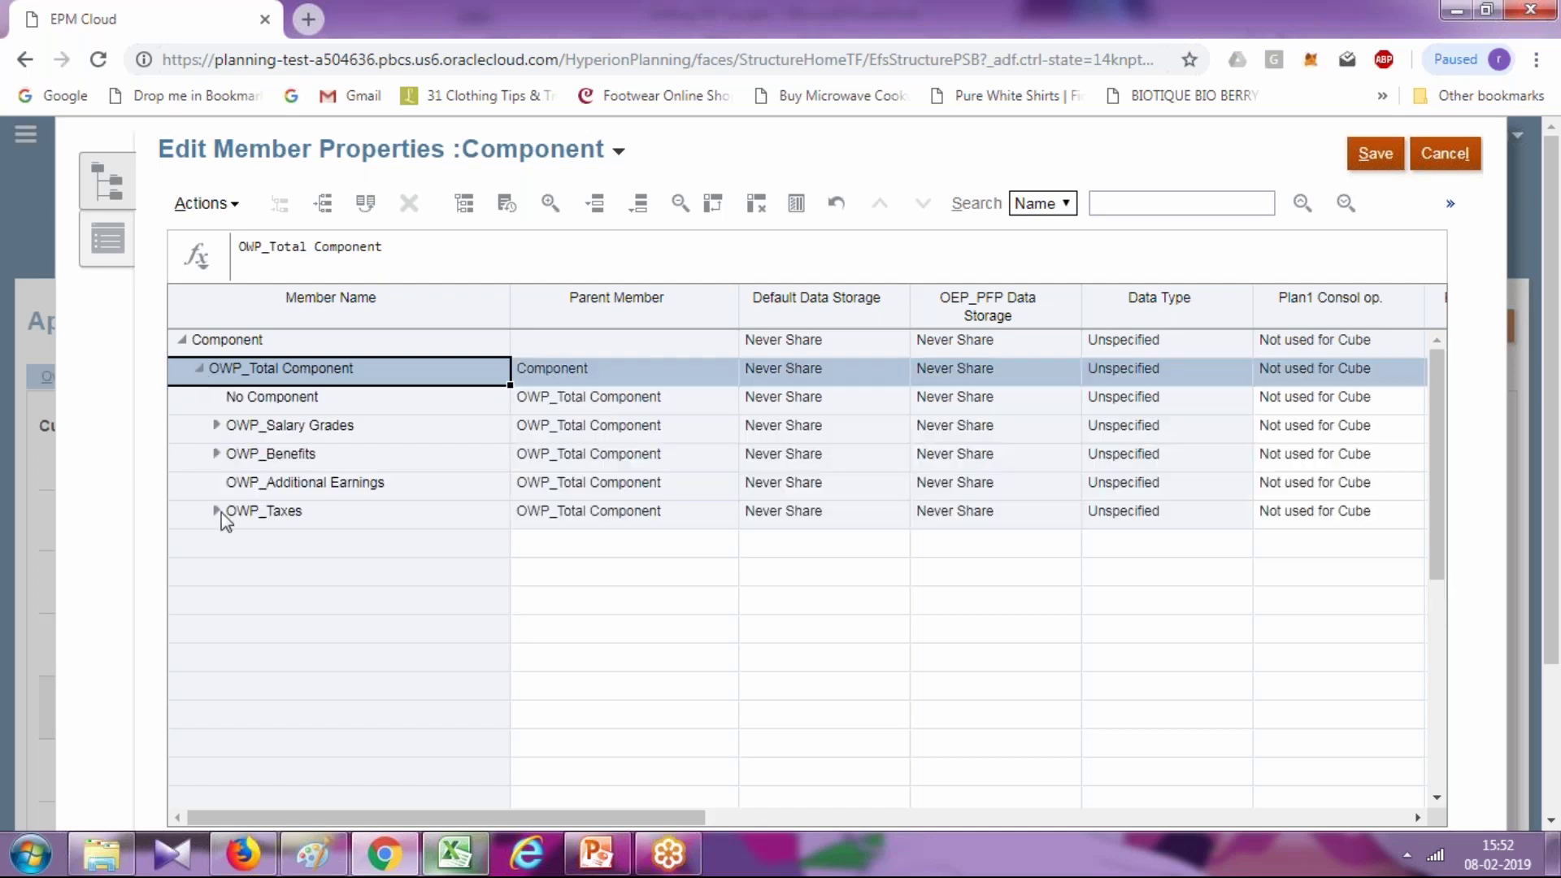
click(244, 515)
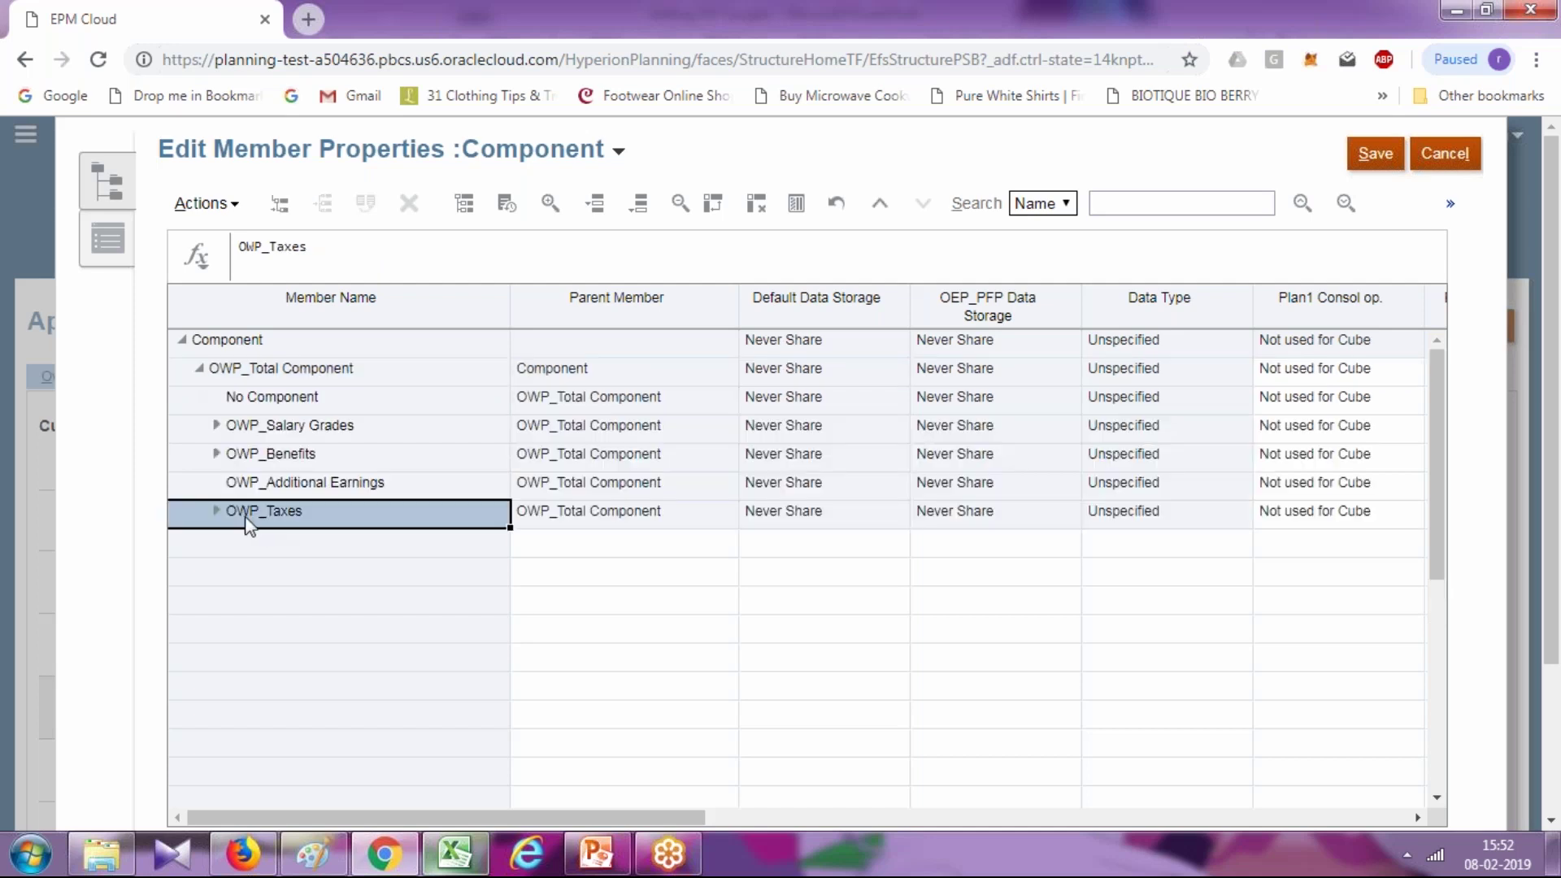
double_click(326, 520)
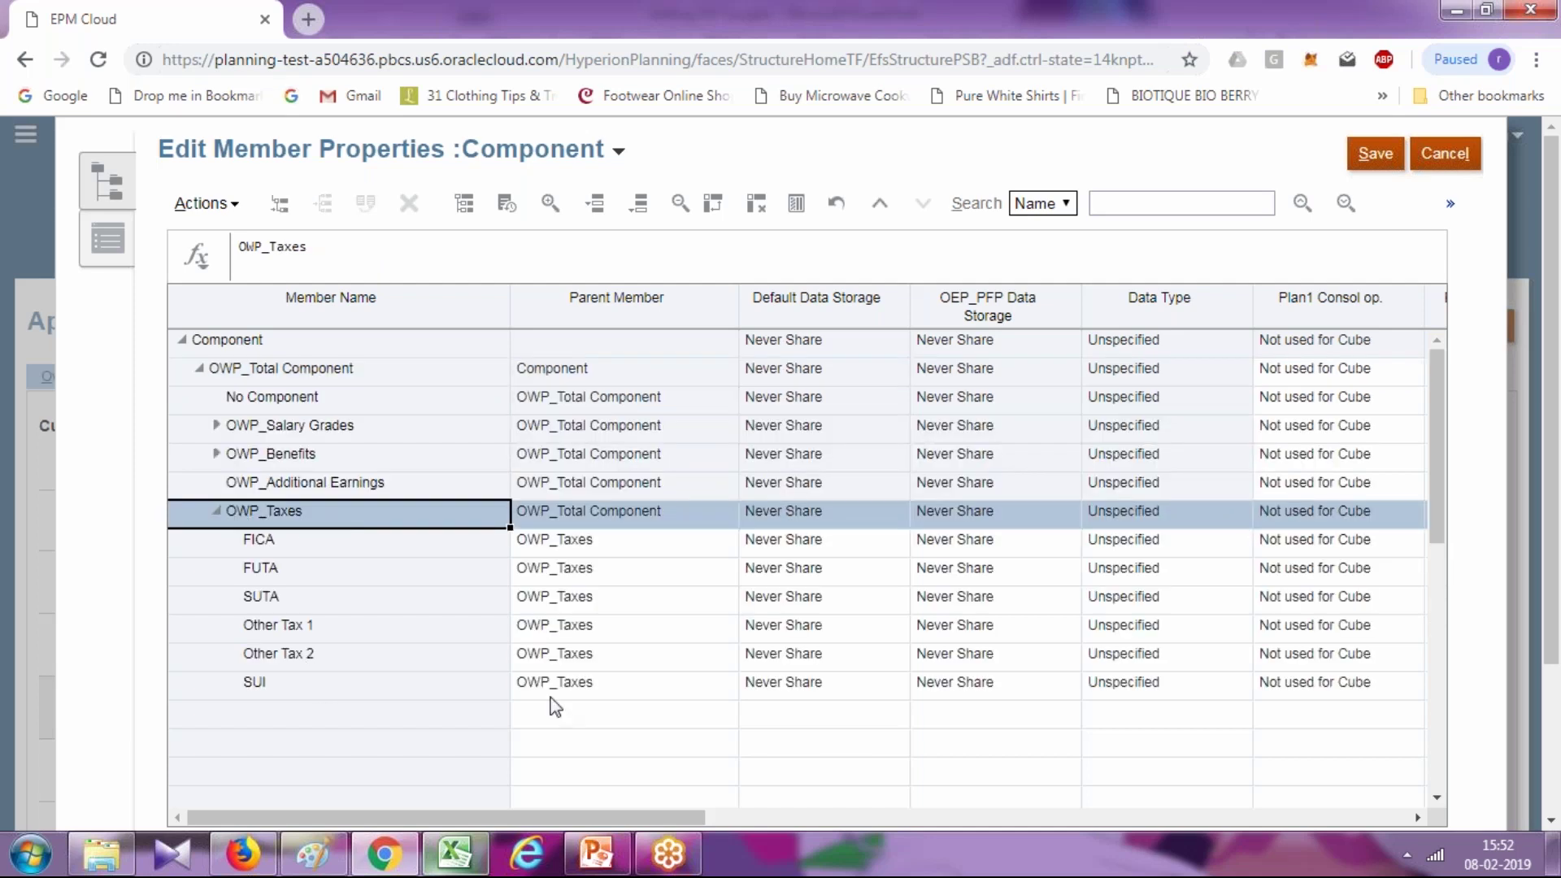
click(1091, 675)
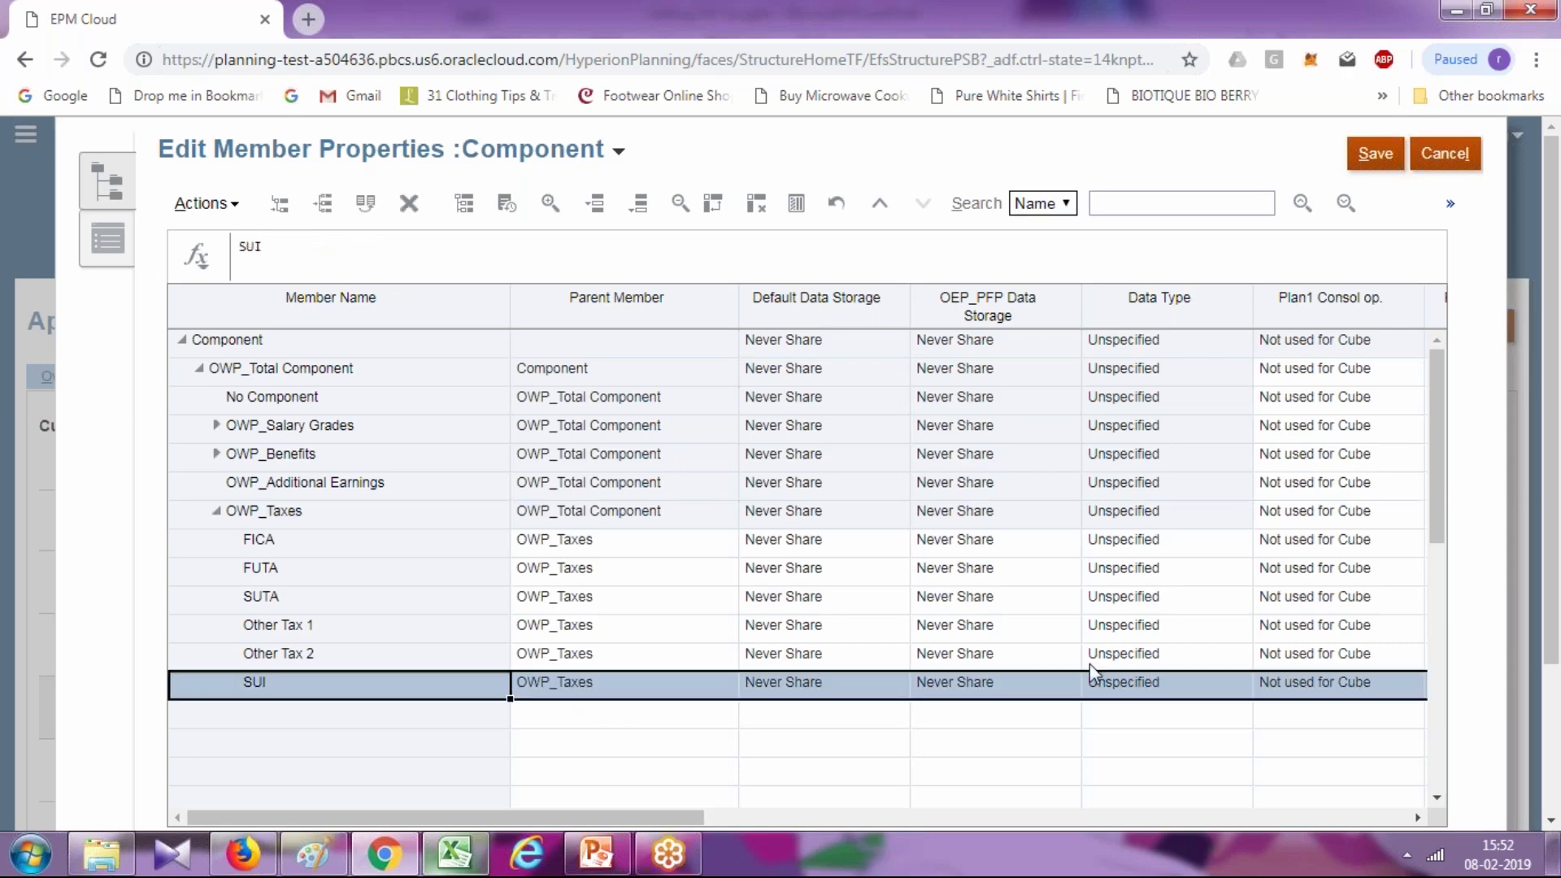
click(1445, 153)
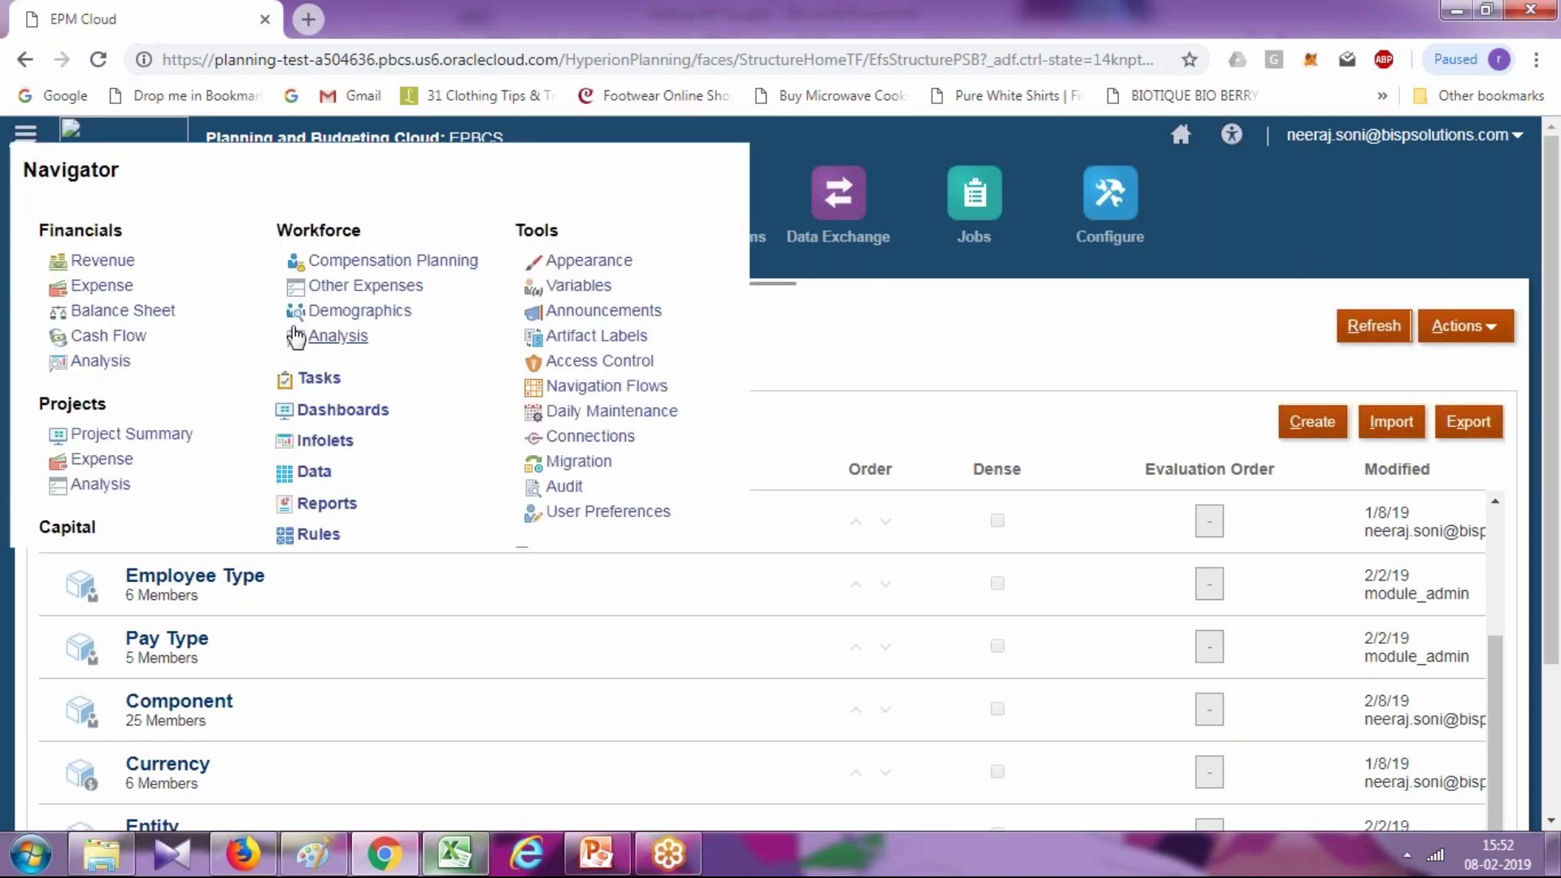
In the classic Dimensions page, filter by the OEP_WFSC cube, show the Component dimension and check SUI under OWP_Taxes
click(811, 308)
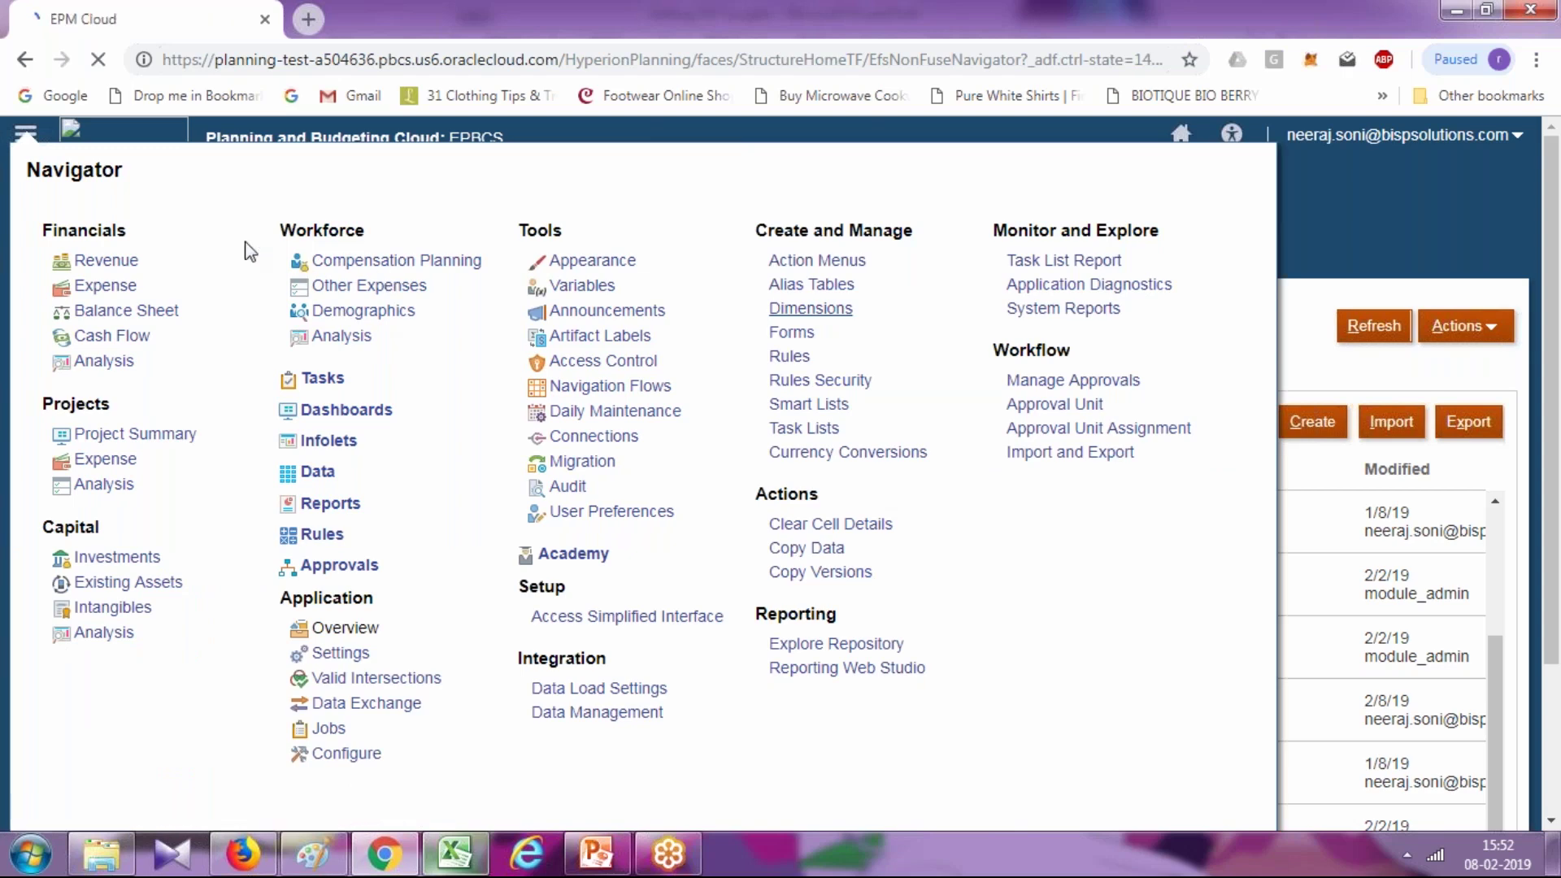
click(106, 256)
click(103, 371)
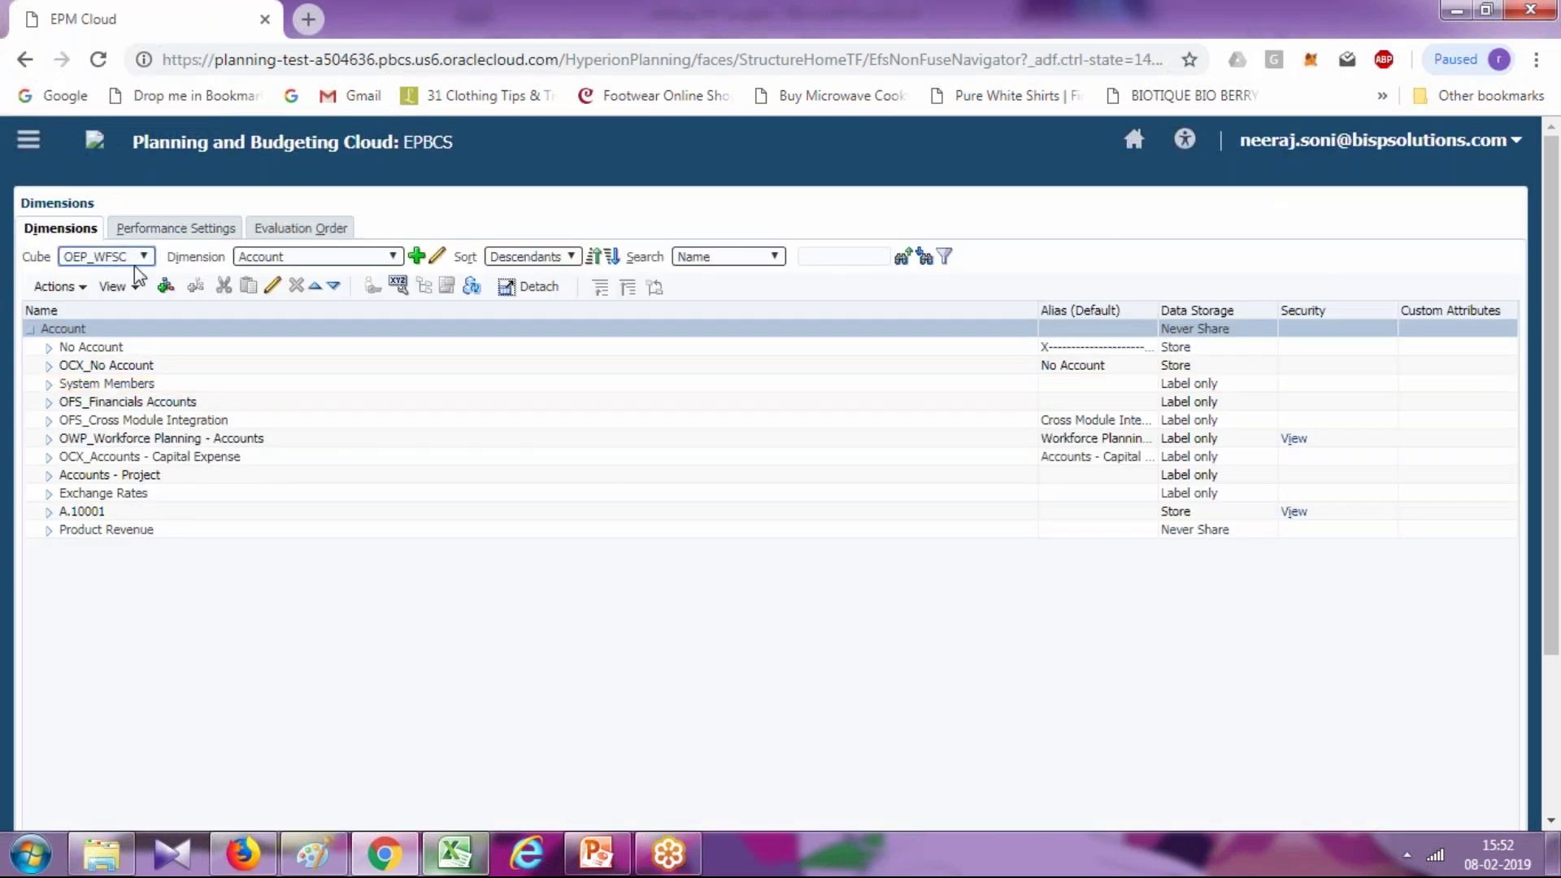
click(304, 262)
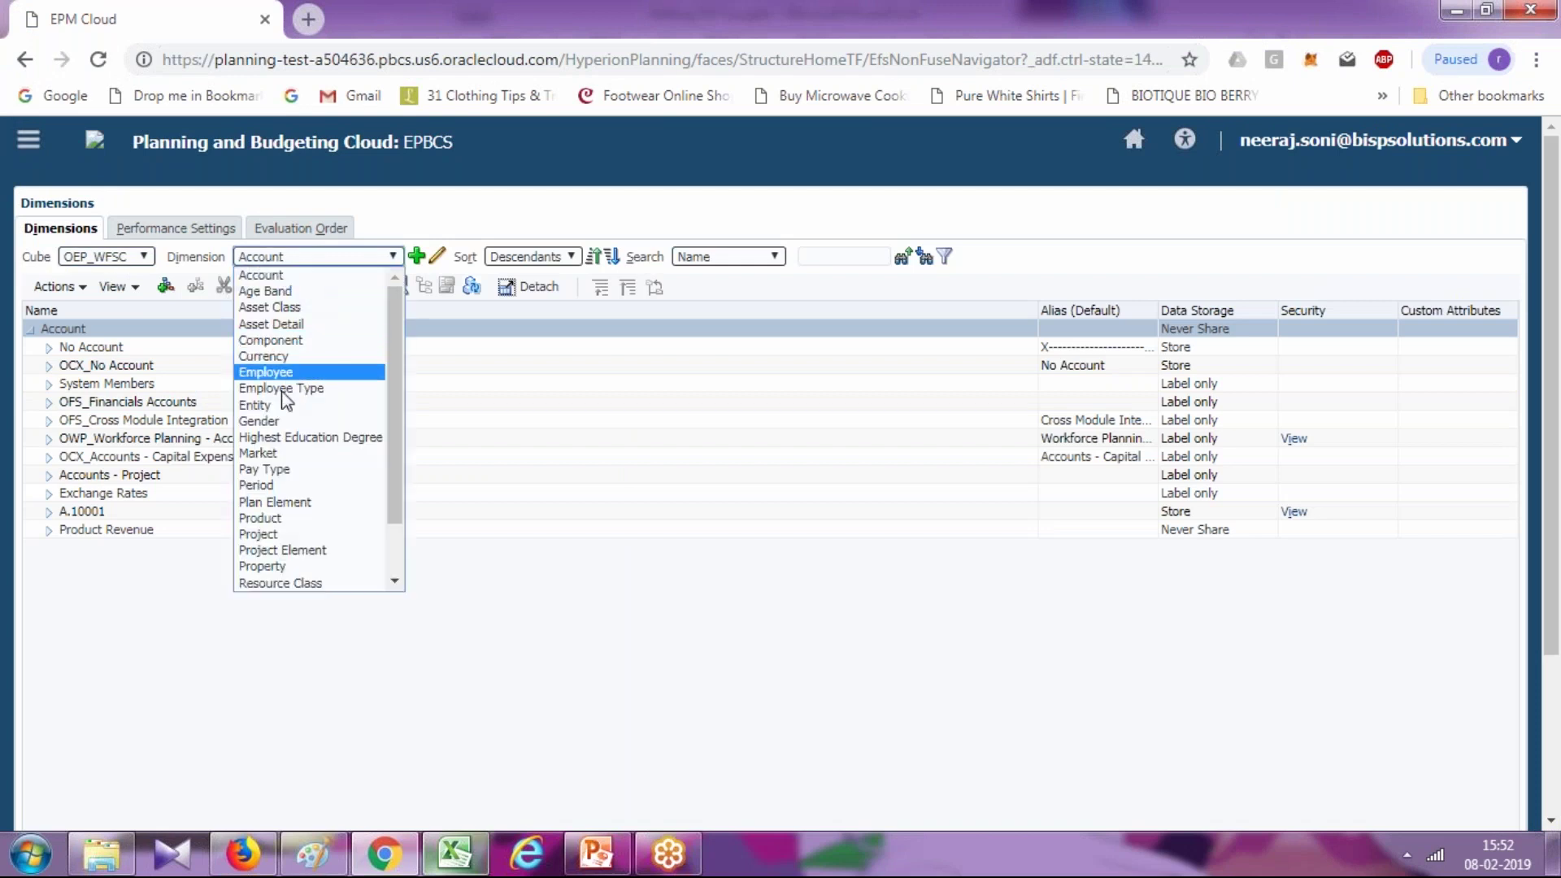
click(314, 340)
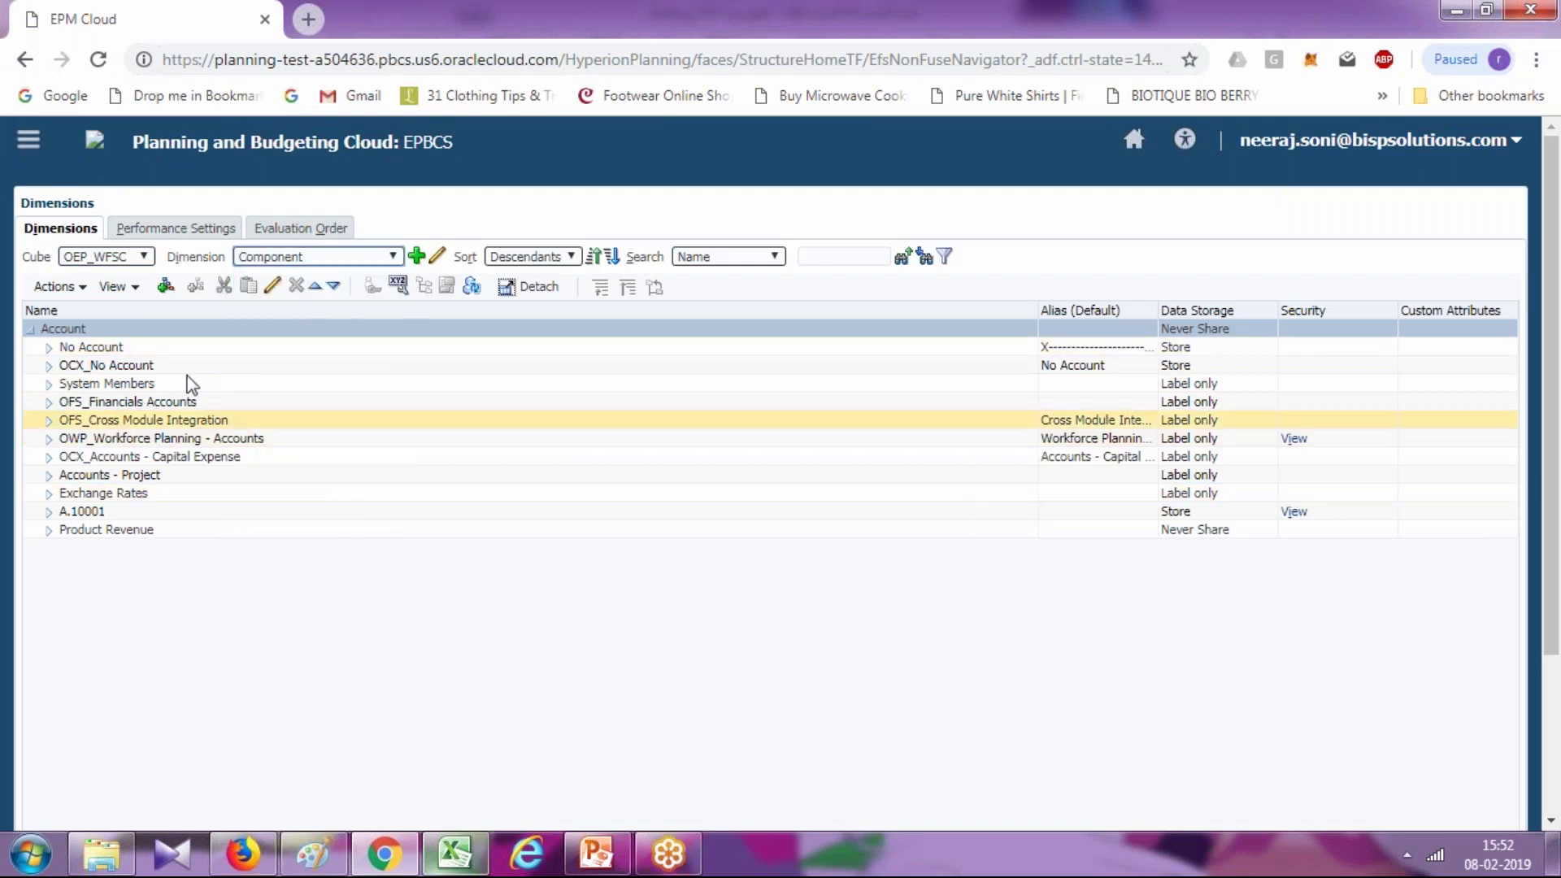
click(49, 348)
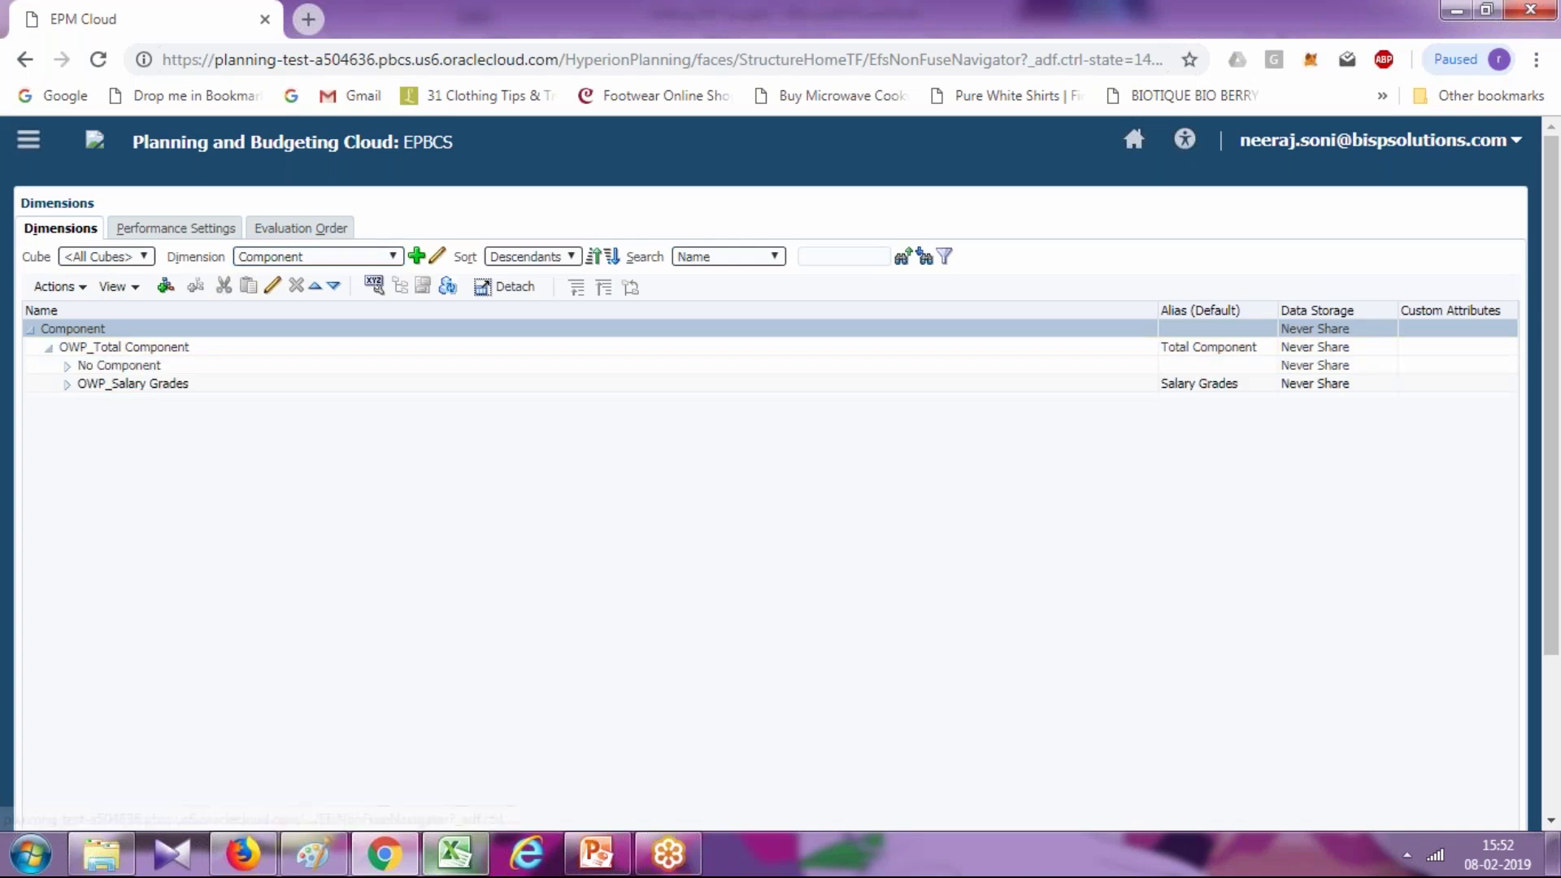
click(68, 439)
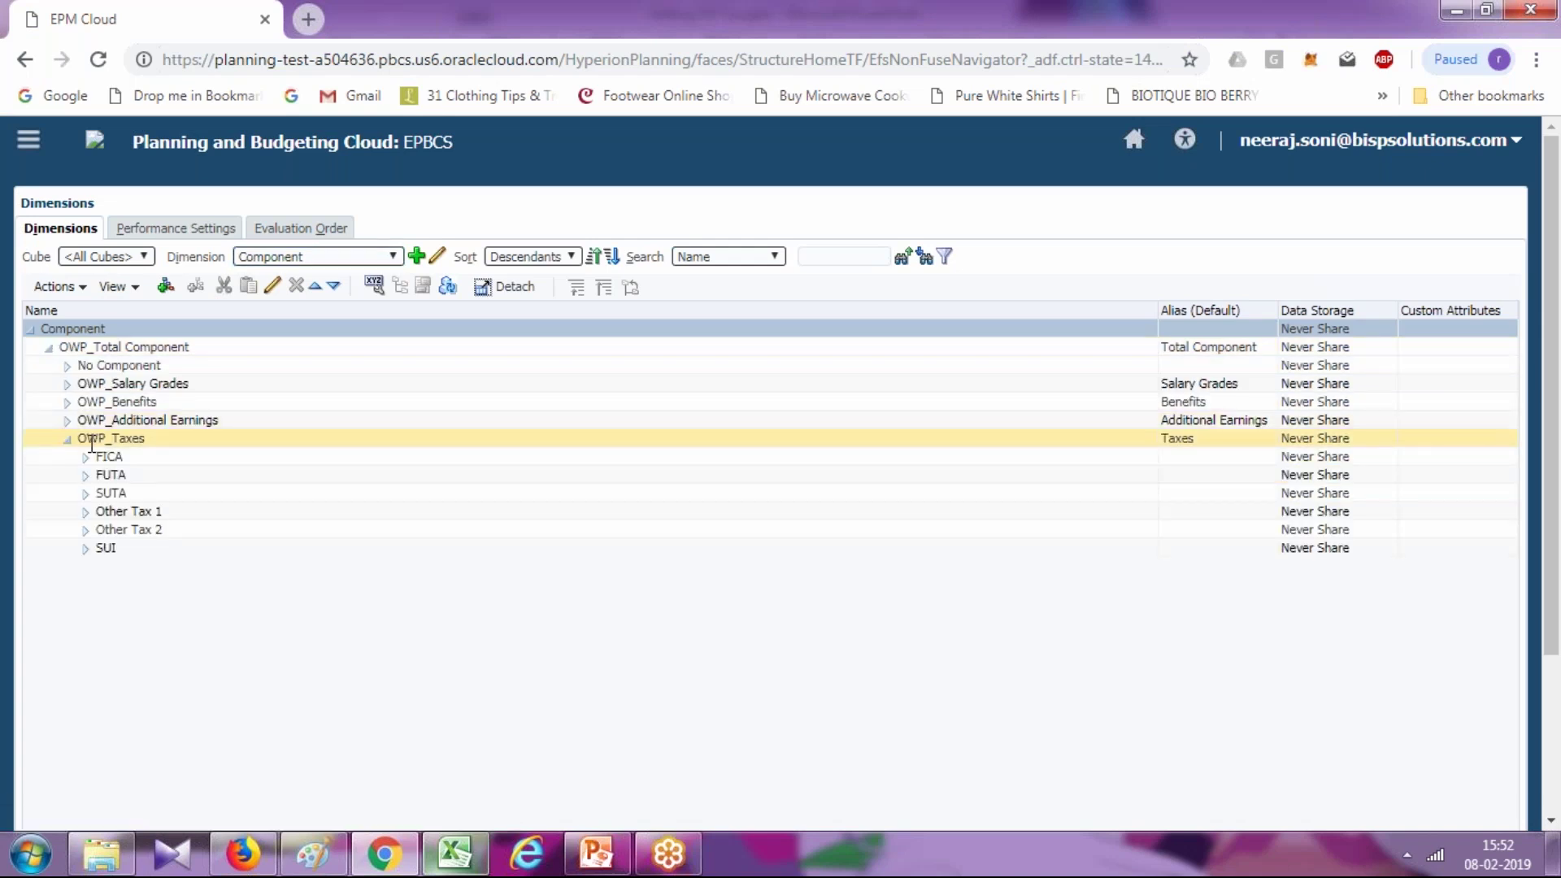
click(85, 548)
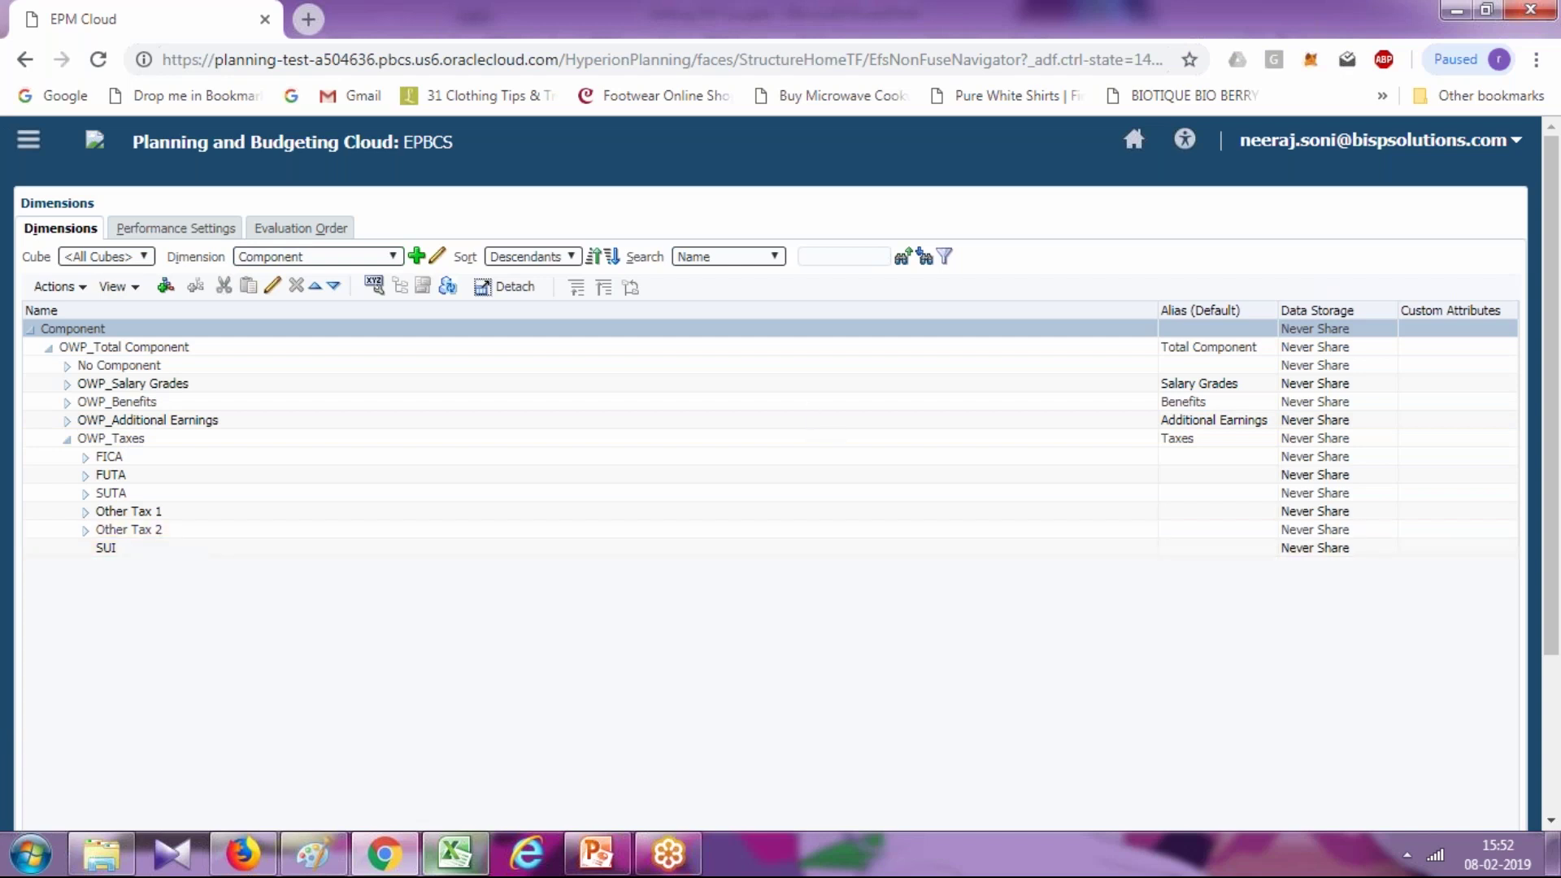
Switch to the Adding SUI Tax.pptx presentation in PowerPoint to review the setup steps, and return to Chrome
mouse_move(620, 857)
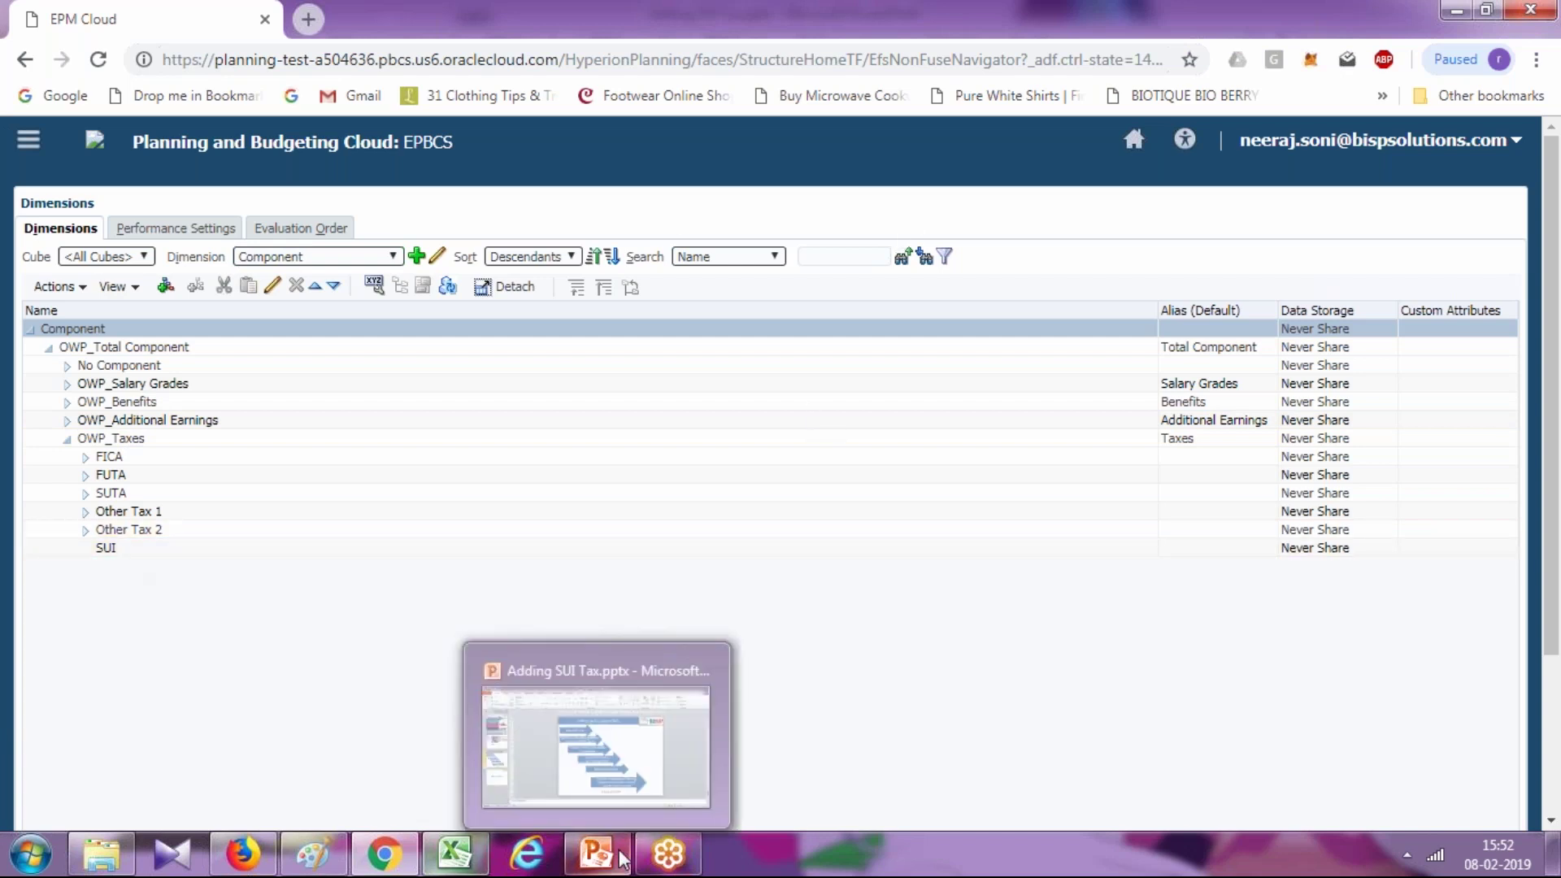
click(620, 857)
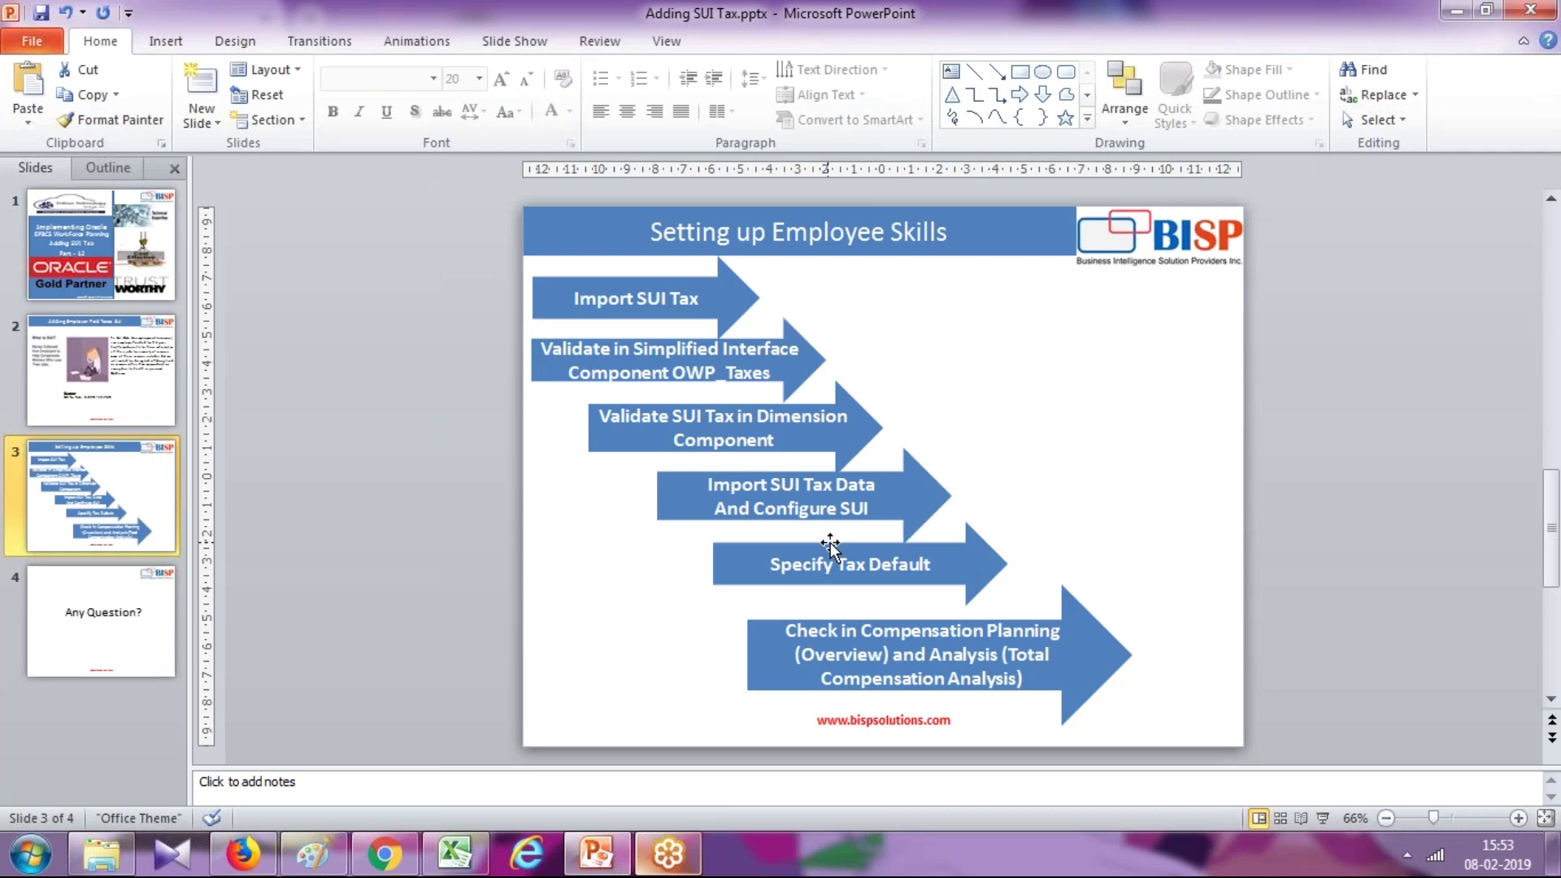
click(401, 866)
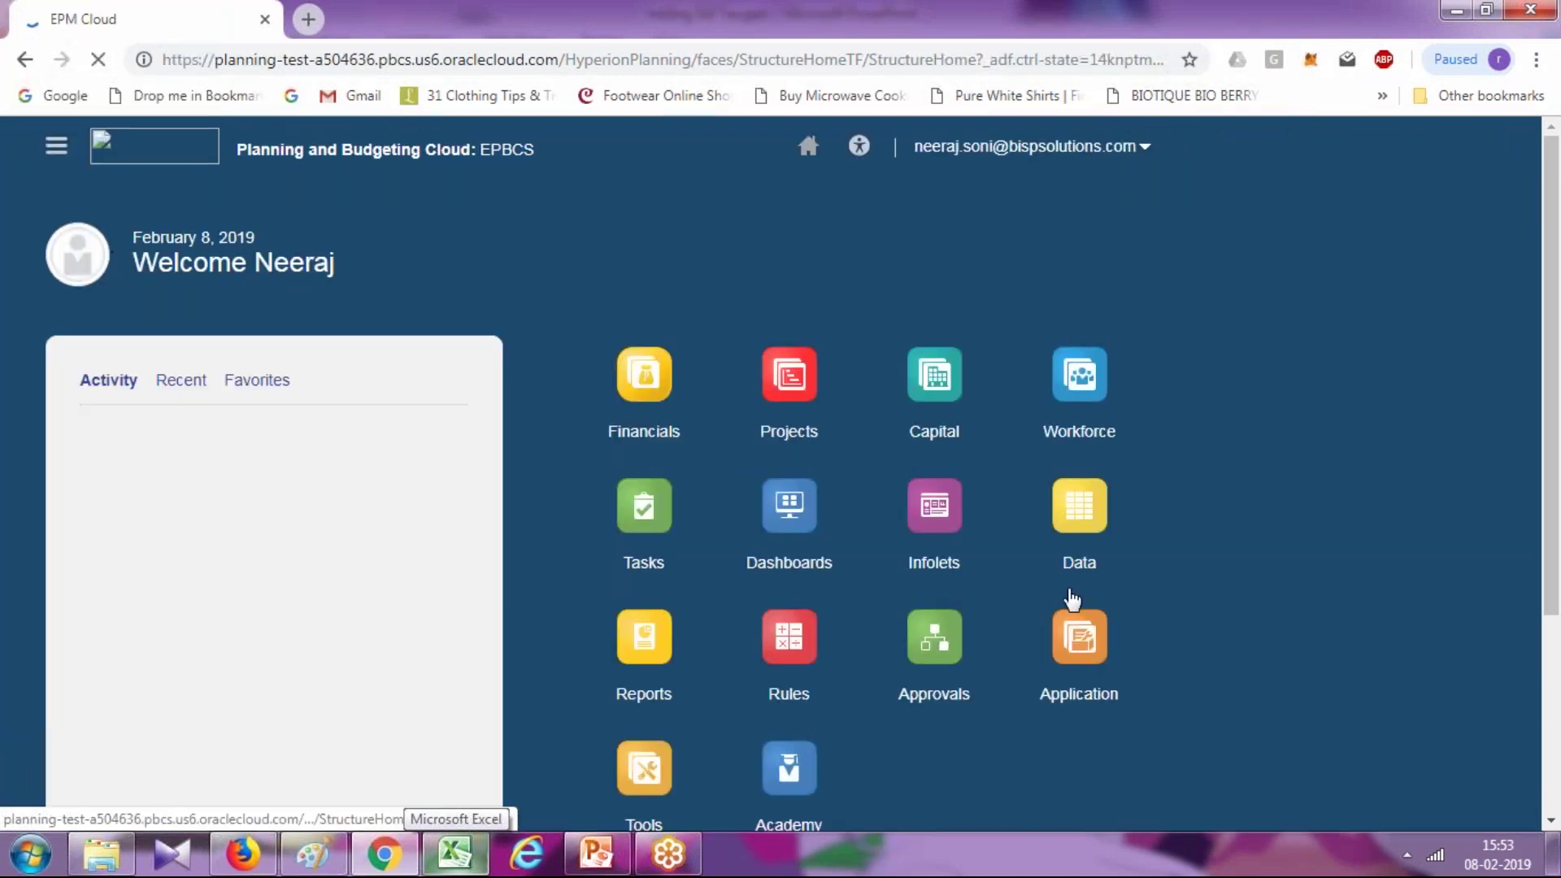
Show the Workforce configuration tasks on the application's Configure page
click(1232, 695)
scroll(1351, 511, down, 5)
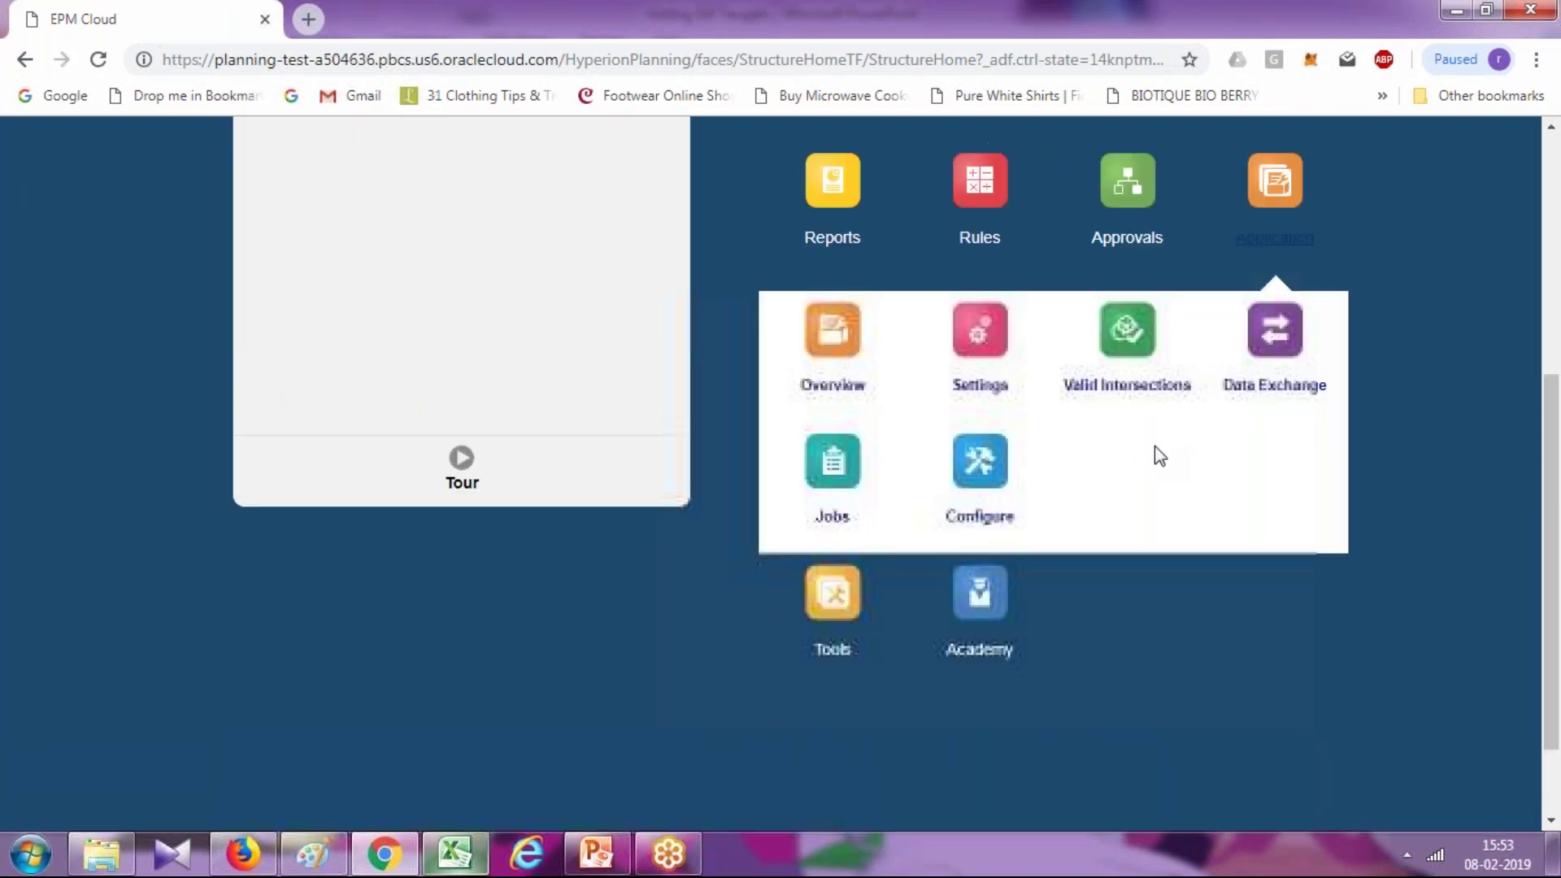
click(968, 520)
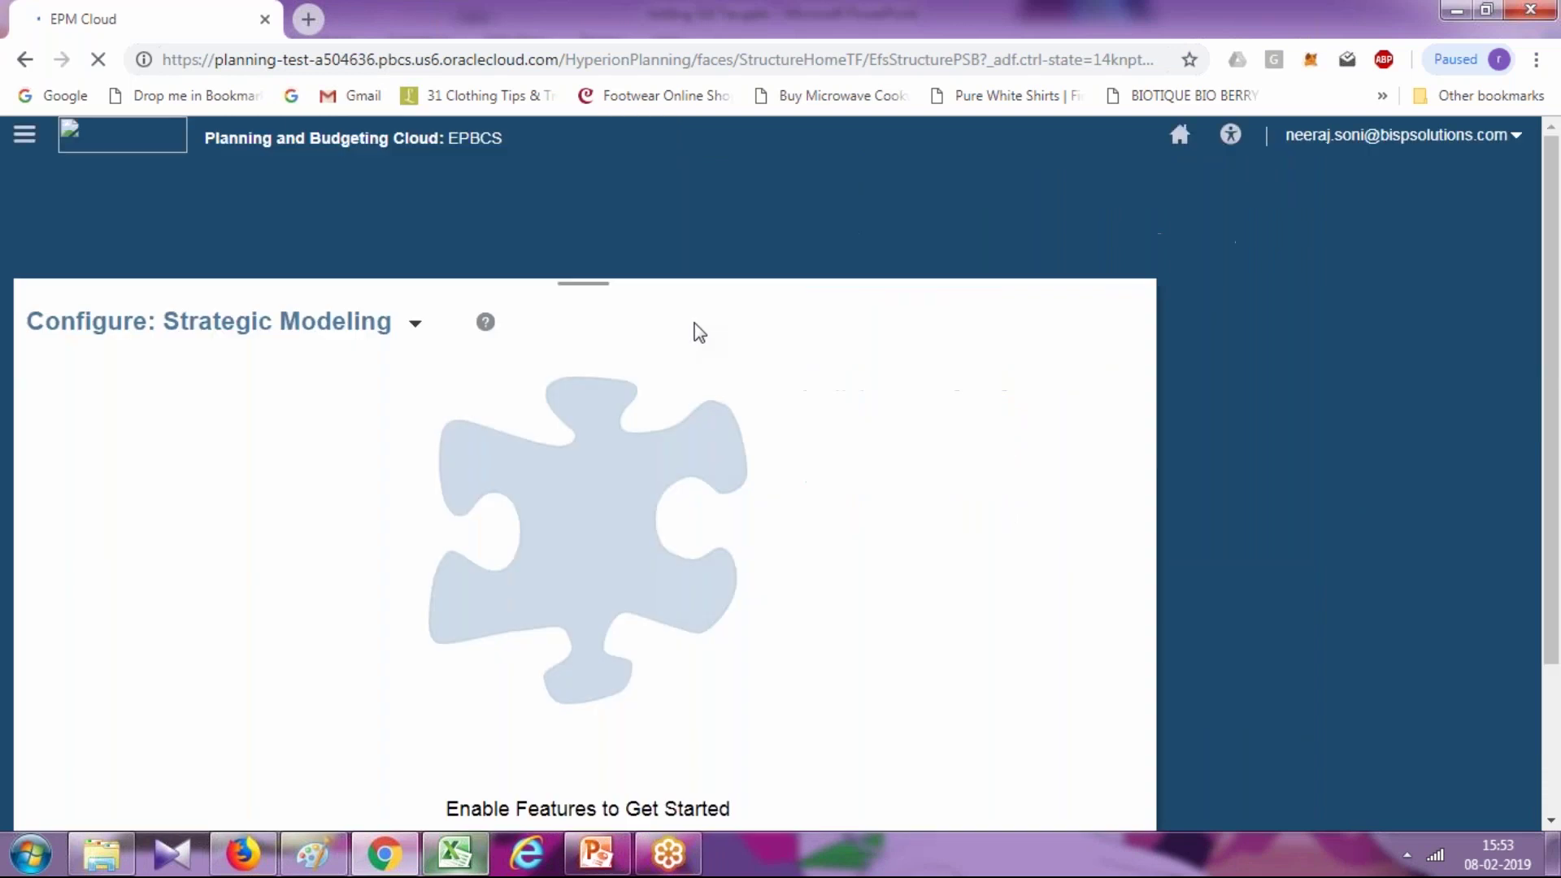
click(417, 324)
click(424, 434)
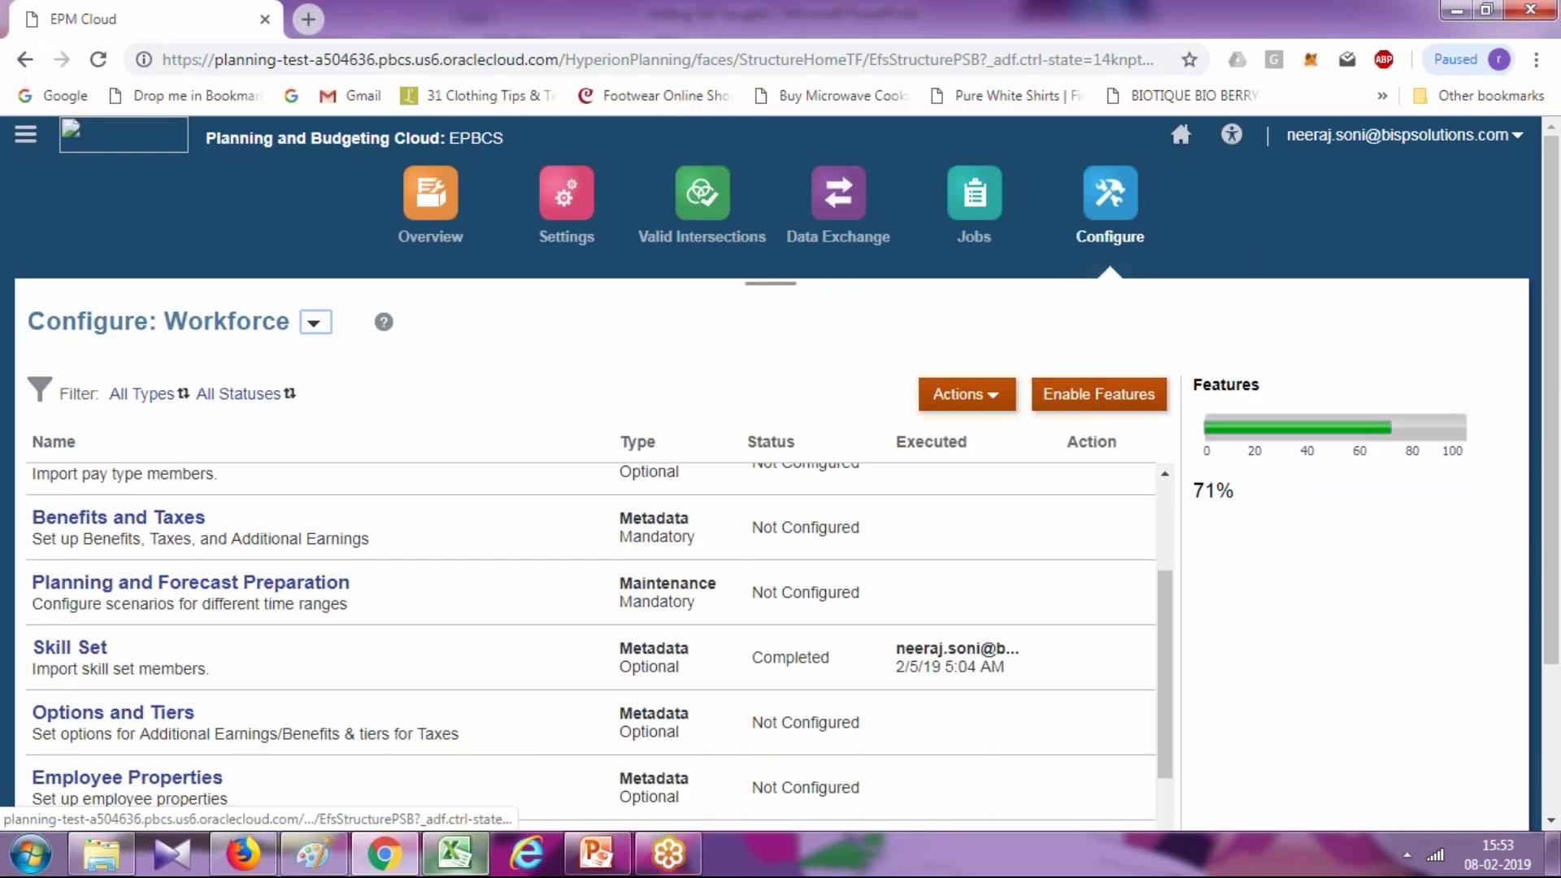
Filter Benefits & Taxes by the Taxes component, check the list for SUI, and close the window
click(506, 521)
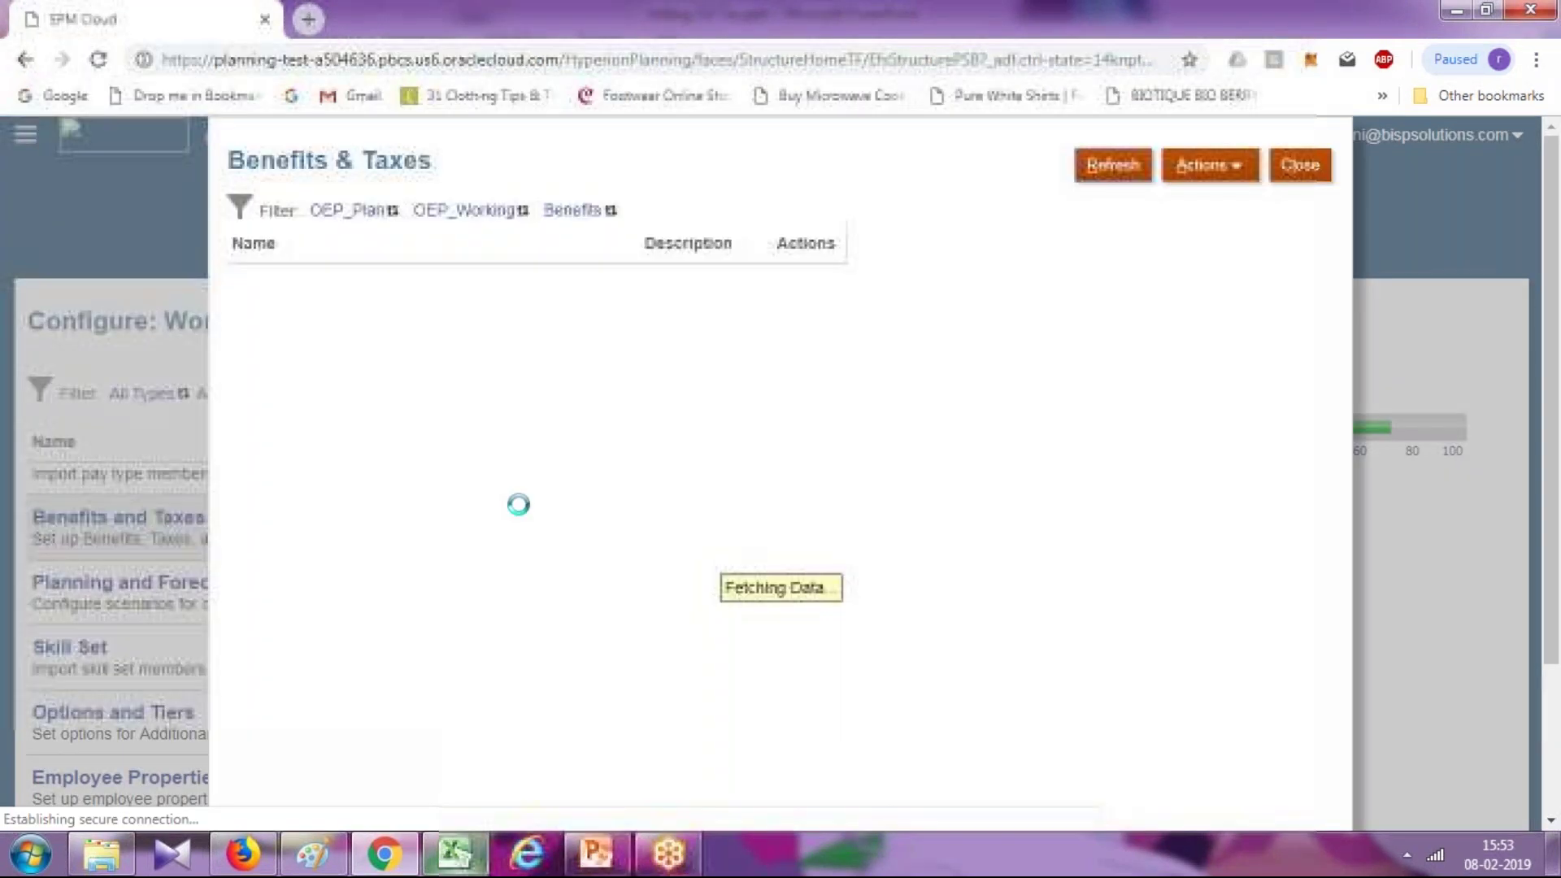
click(574, 212)
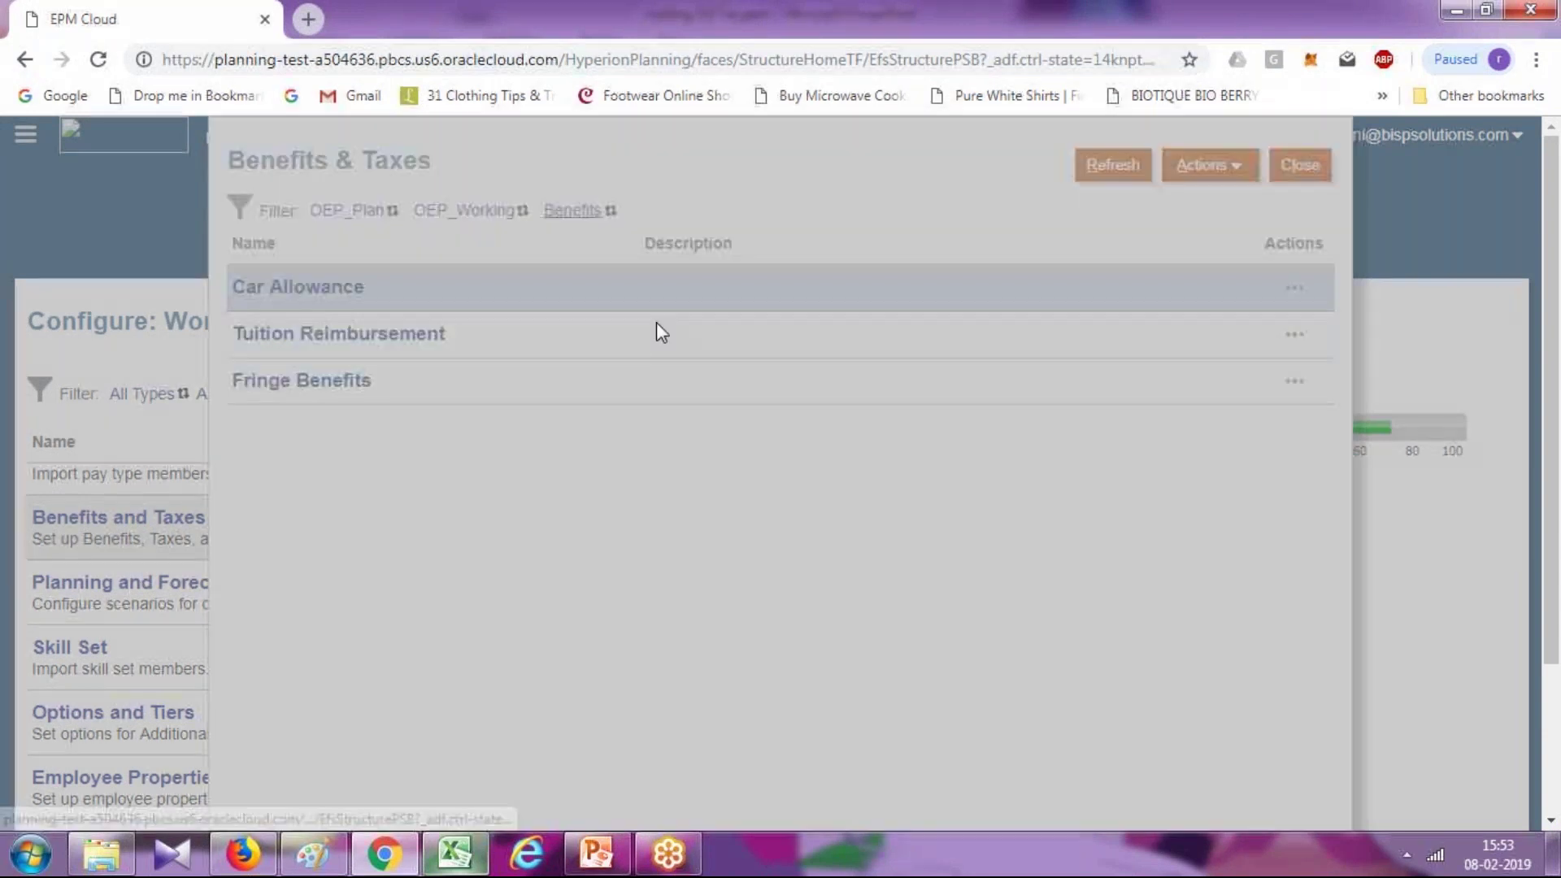
click(1031, 370)
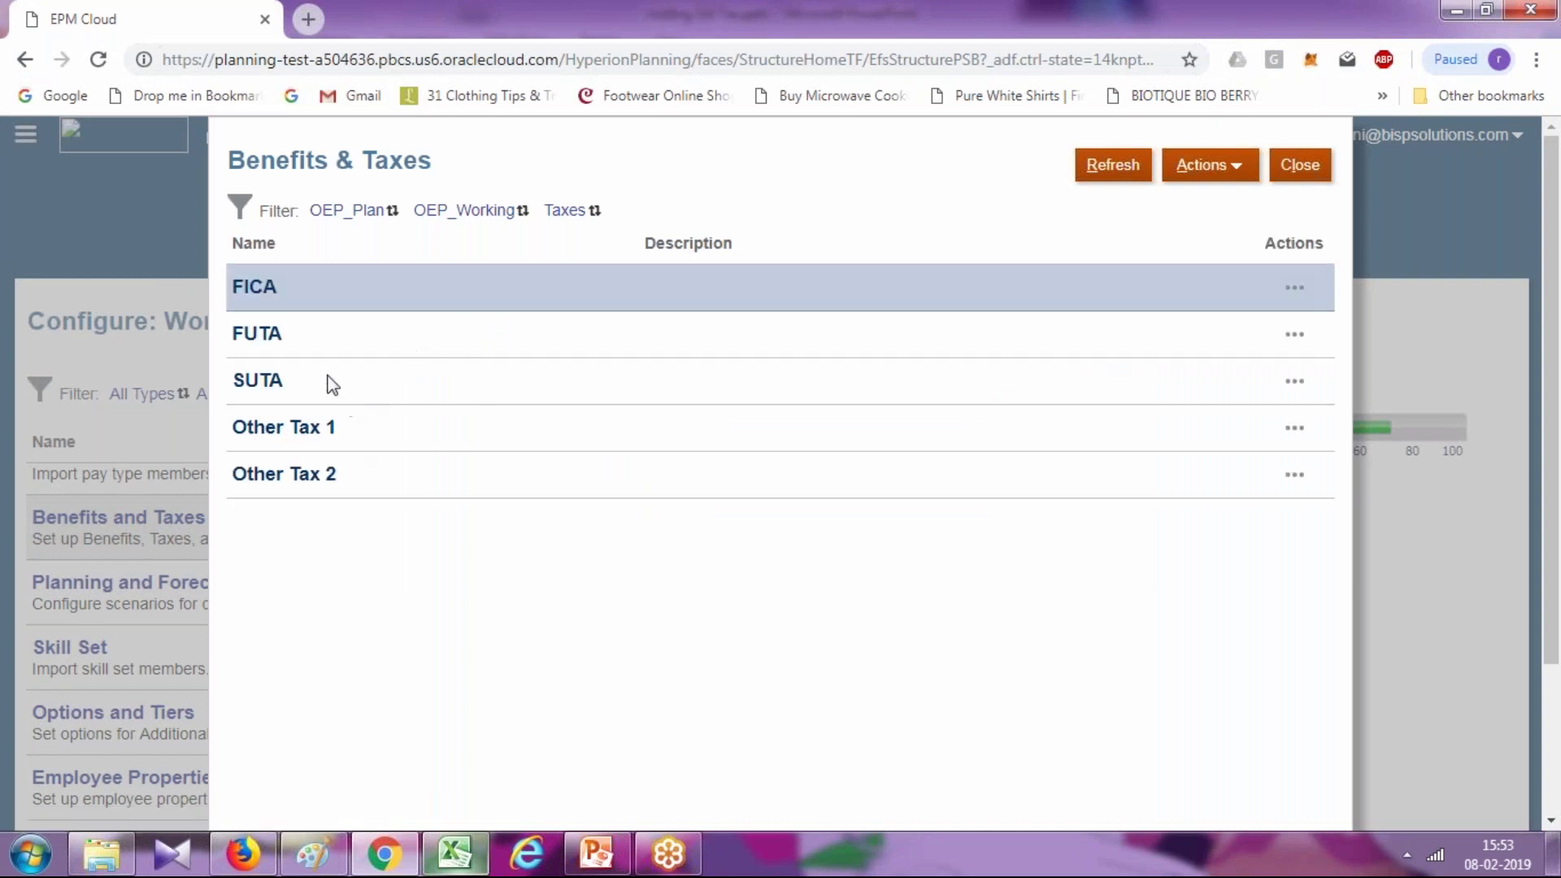
click(1301, 187)
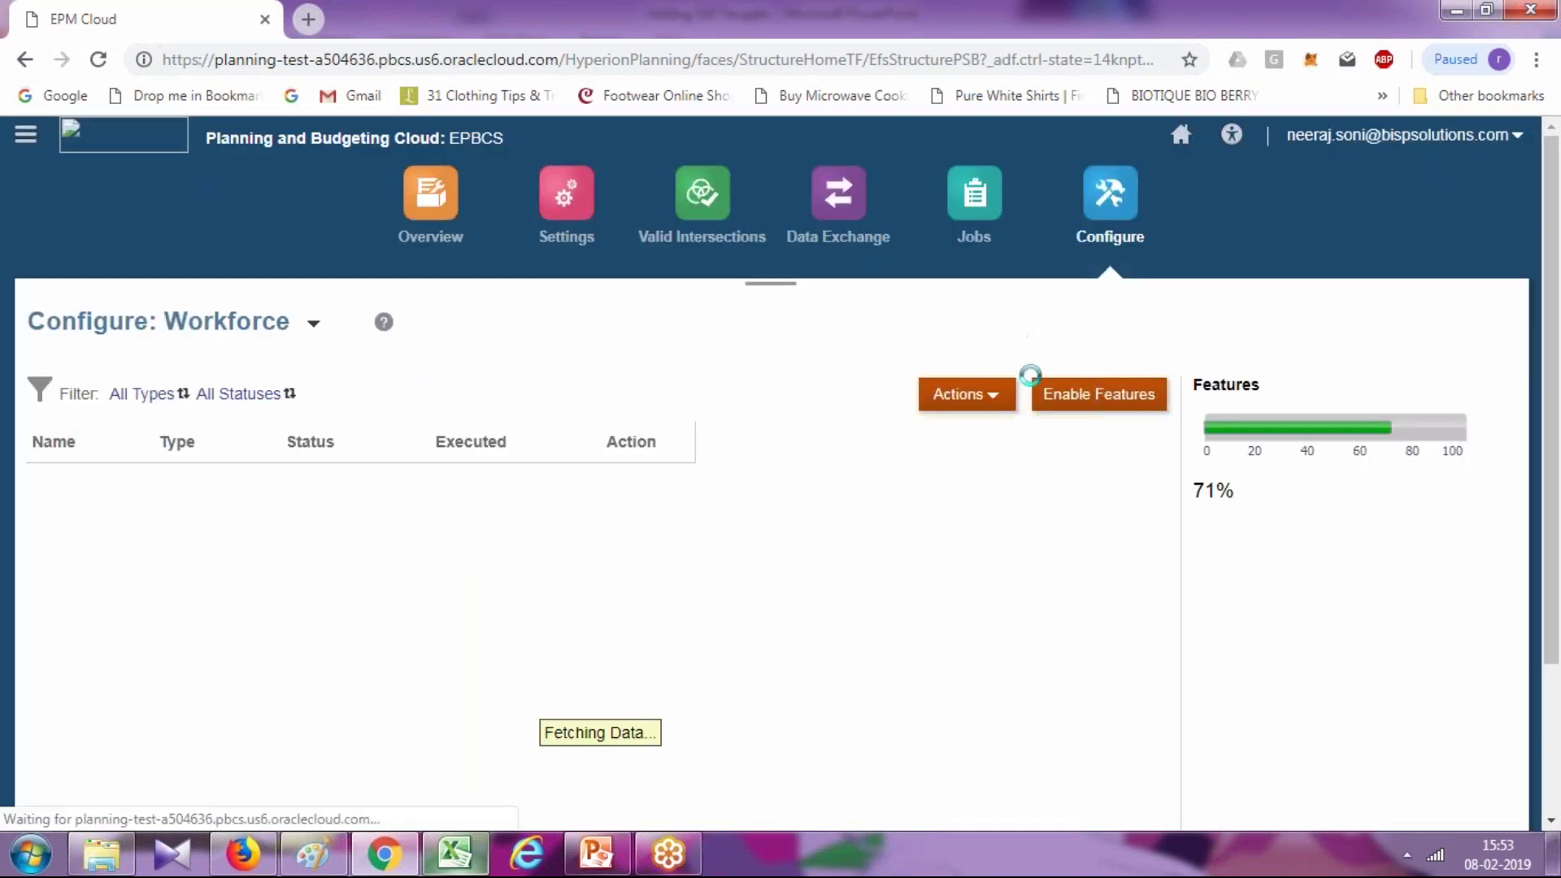
Refresh the database from the Workforce configuration with use enabled for all users before and after, and close the refresh windows
click(996, 398)
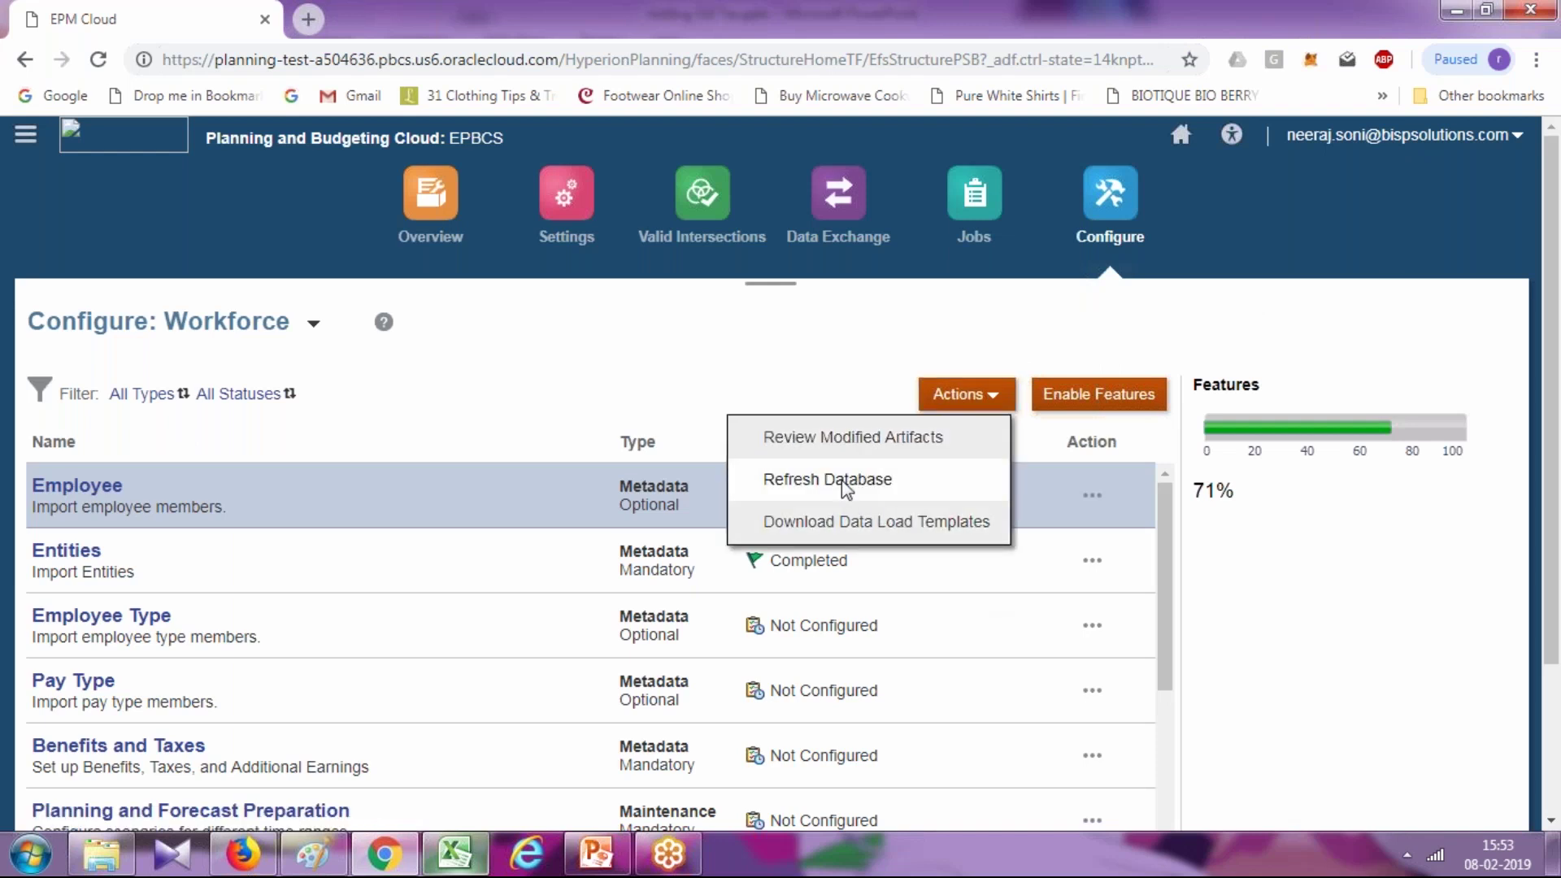
click(844, 481)
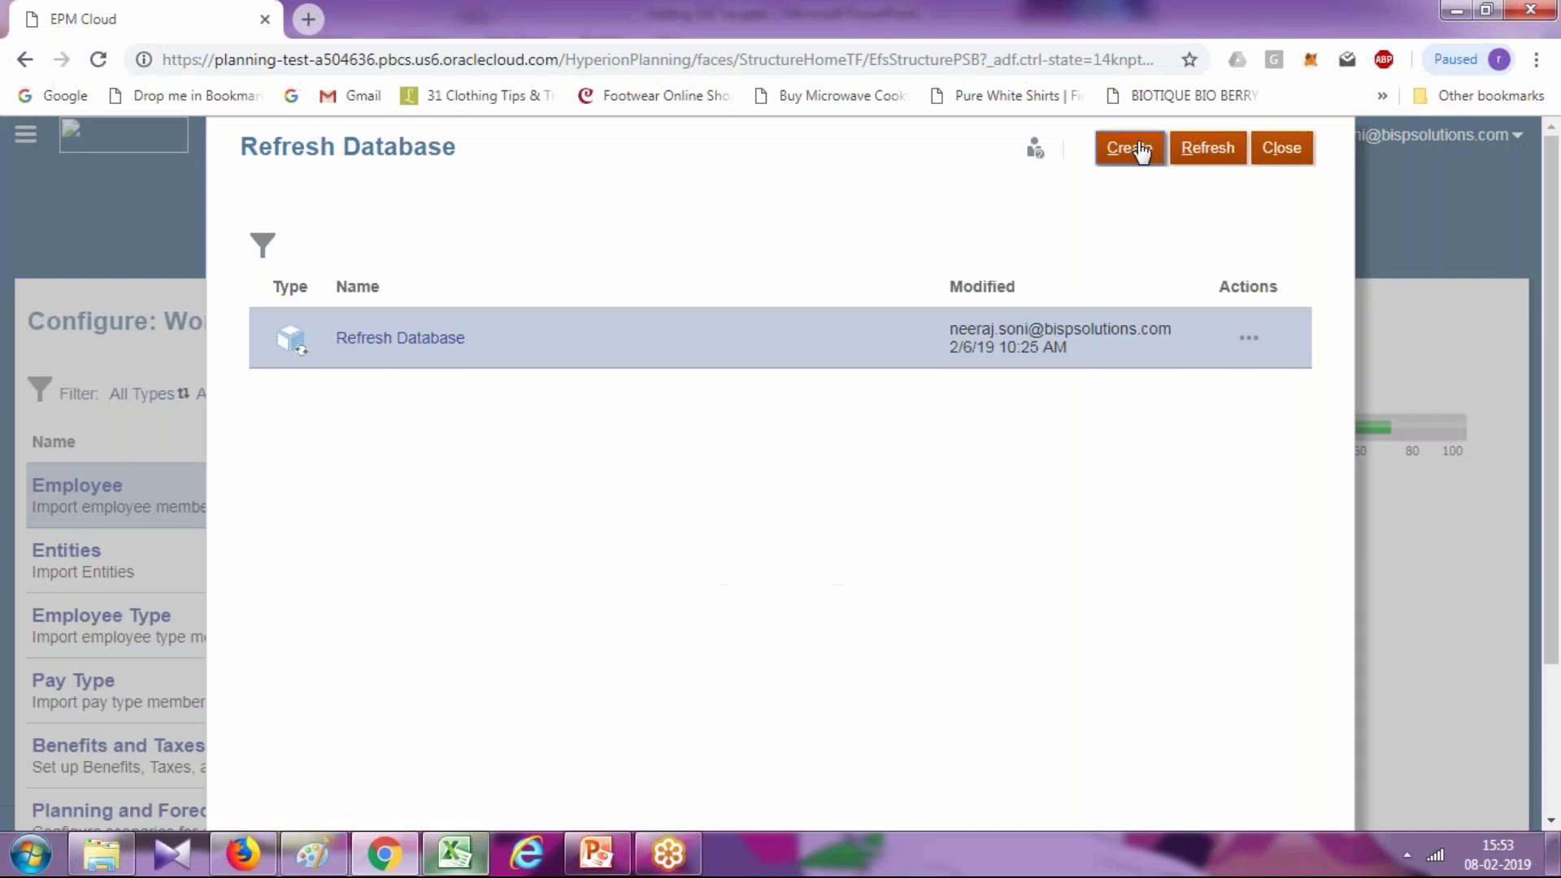
click(1140, 150)
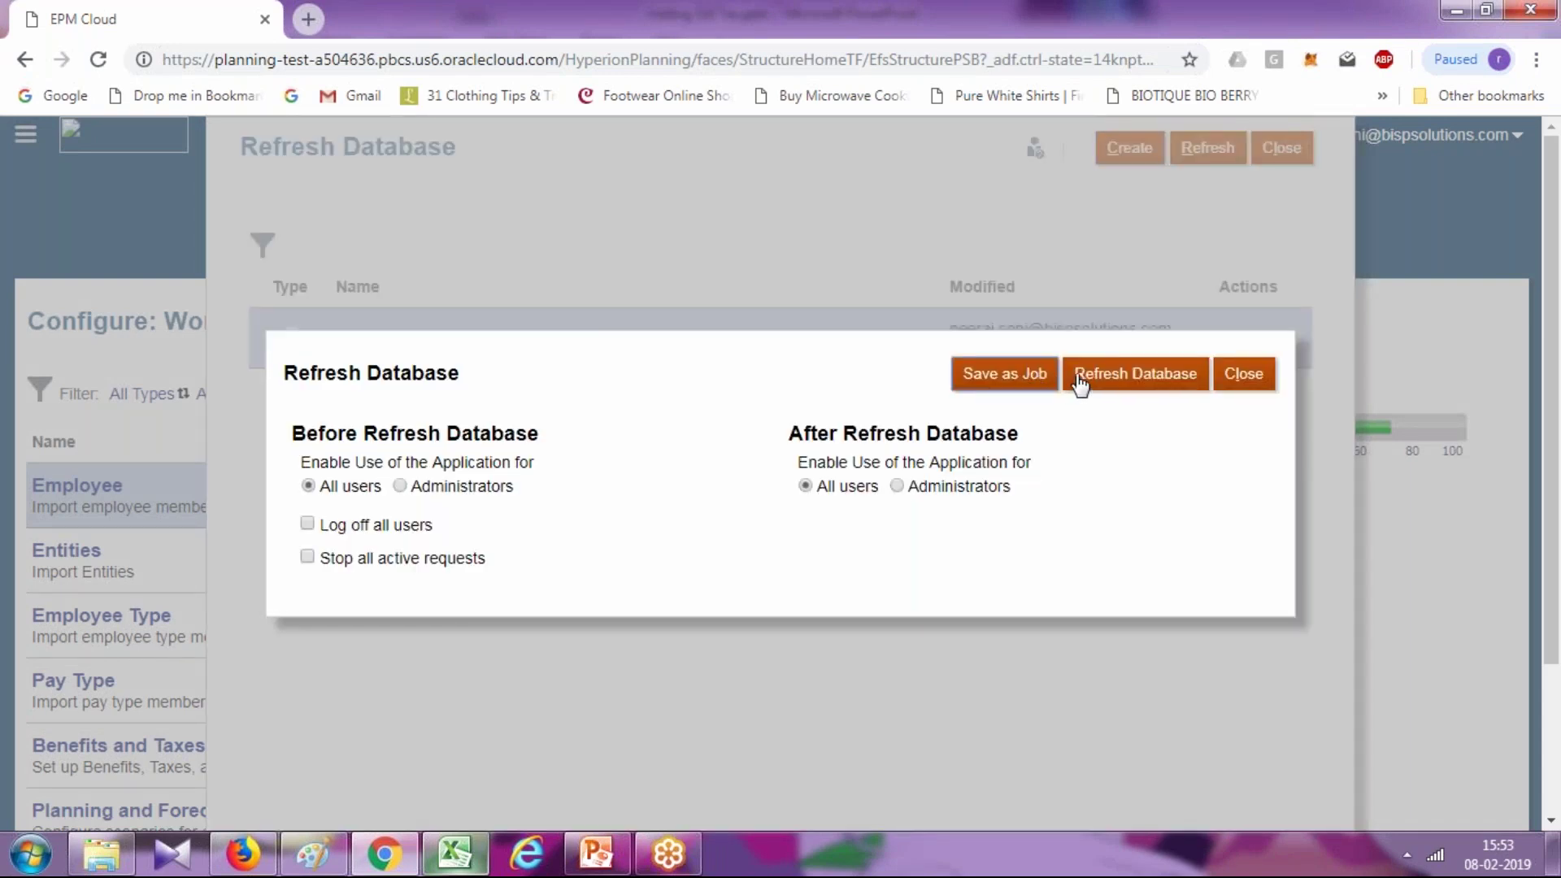
click(1079, 380)
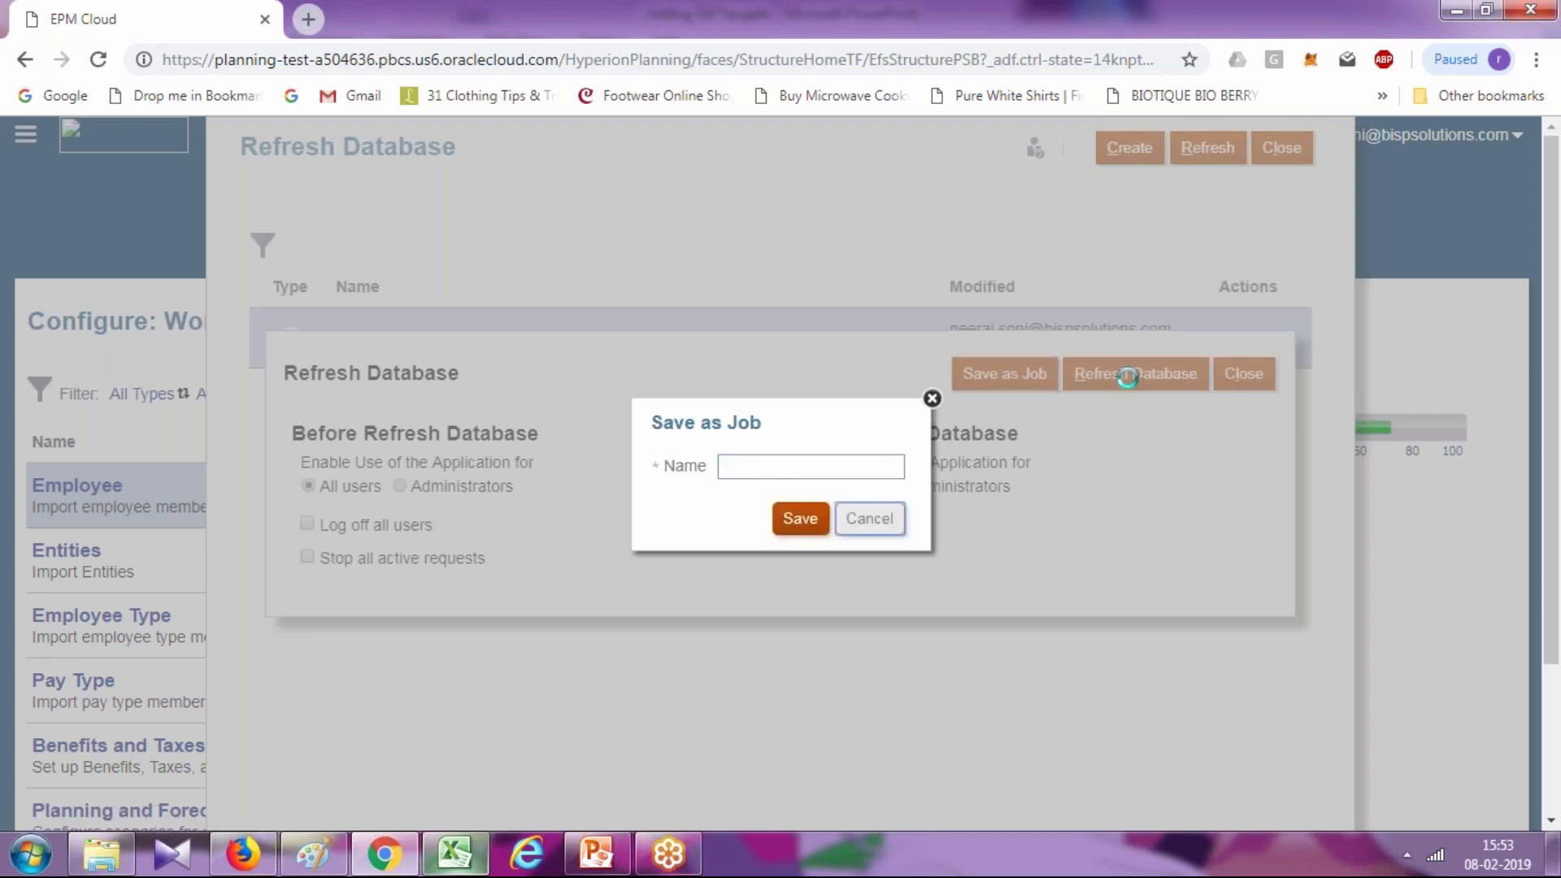
click(1127, 377)
click(1132, 379)
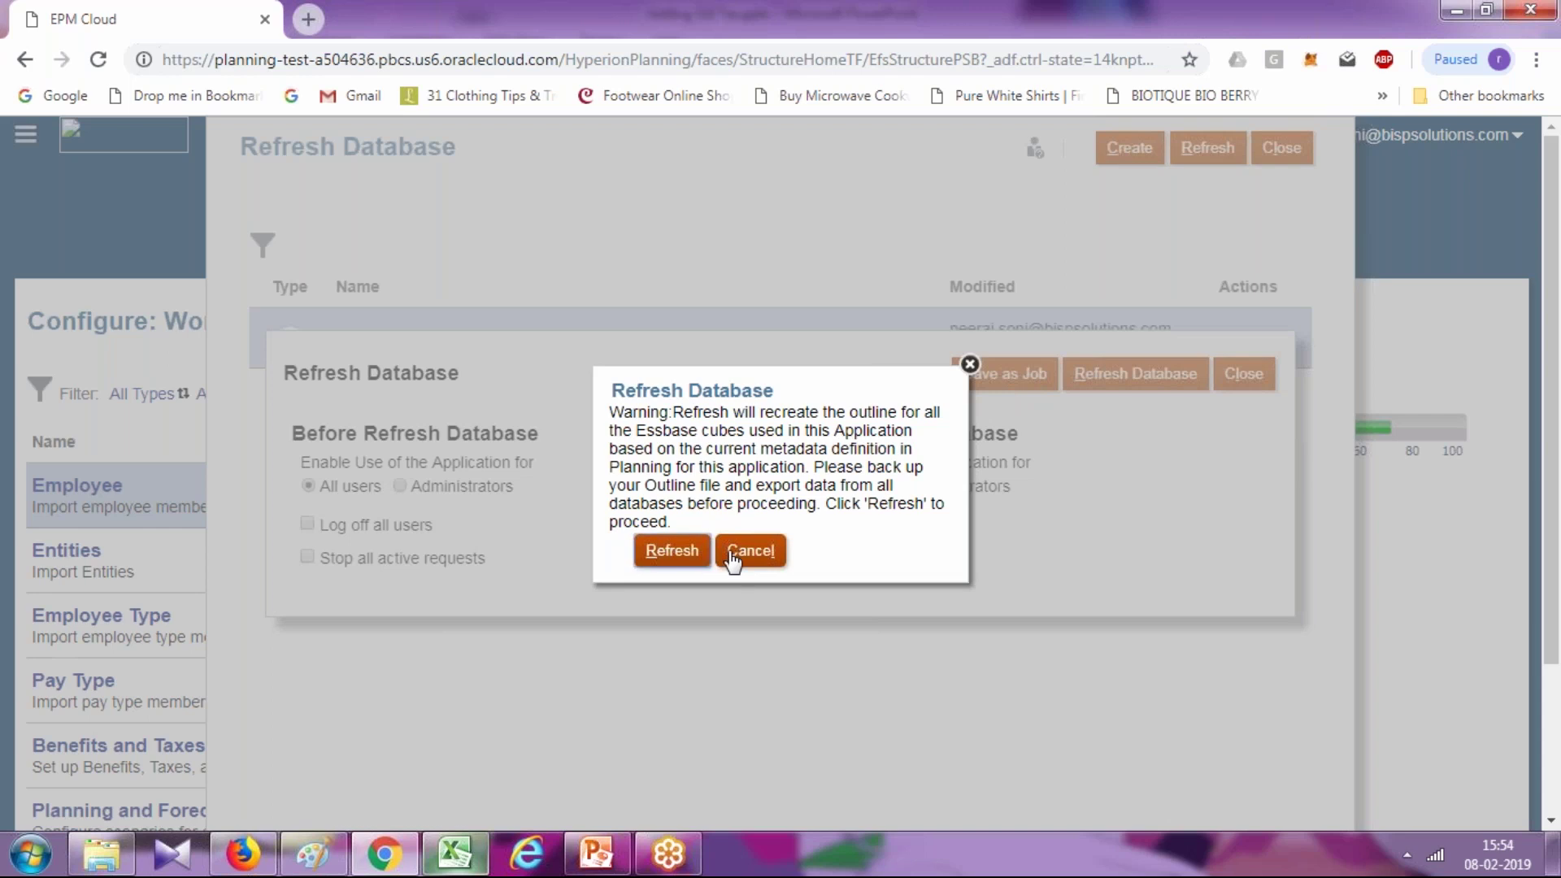
click(732, 556)
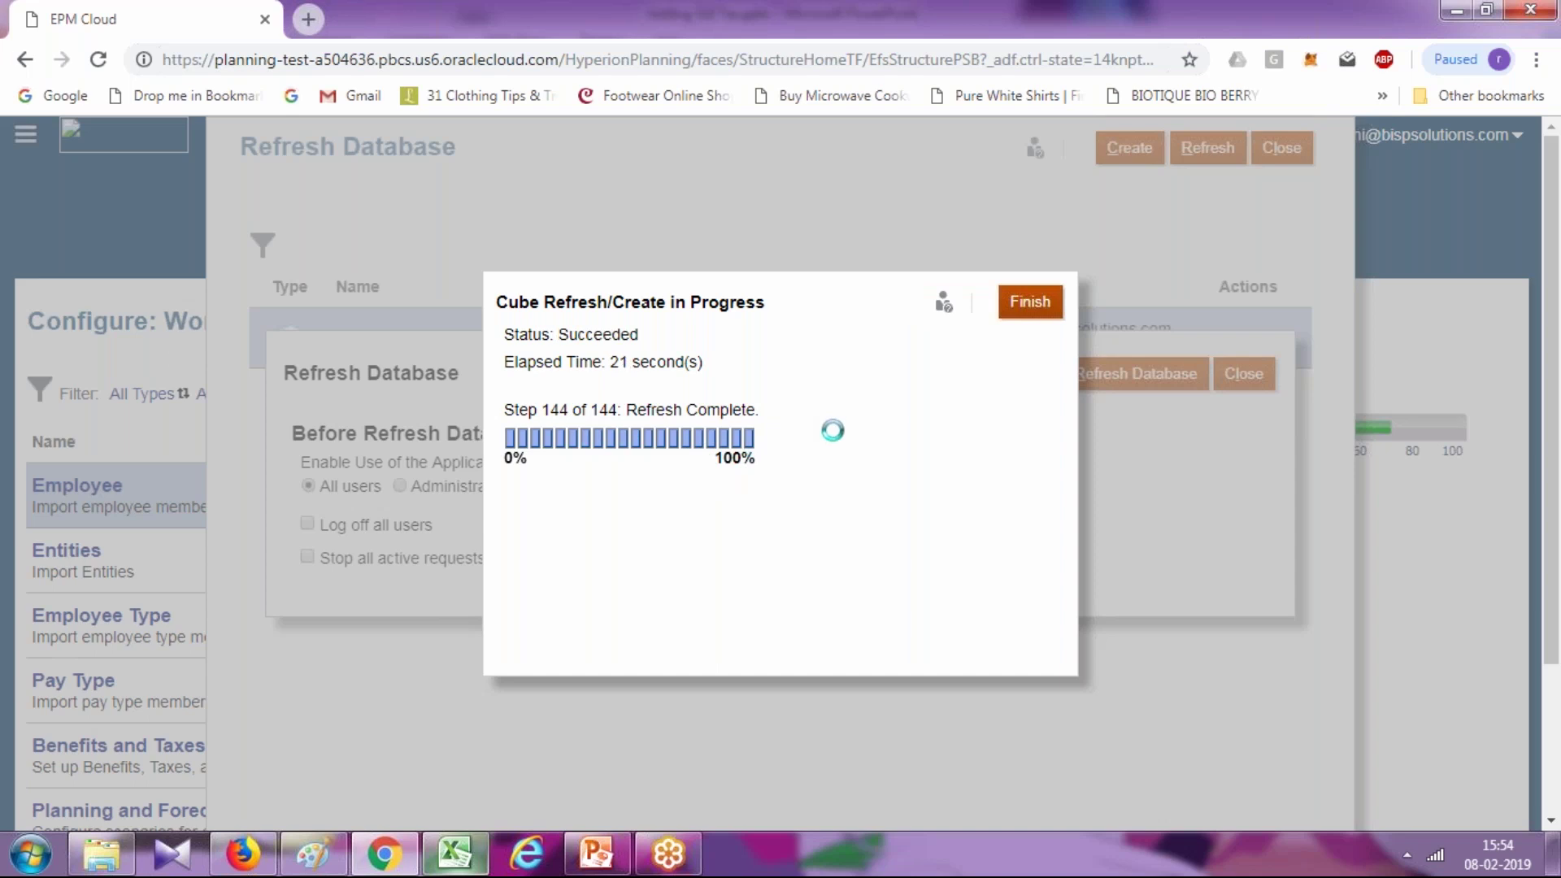
click(1023, 306)
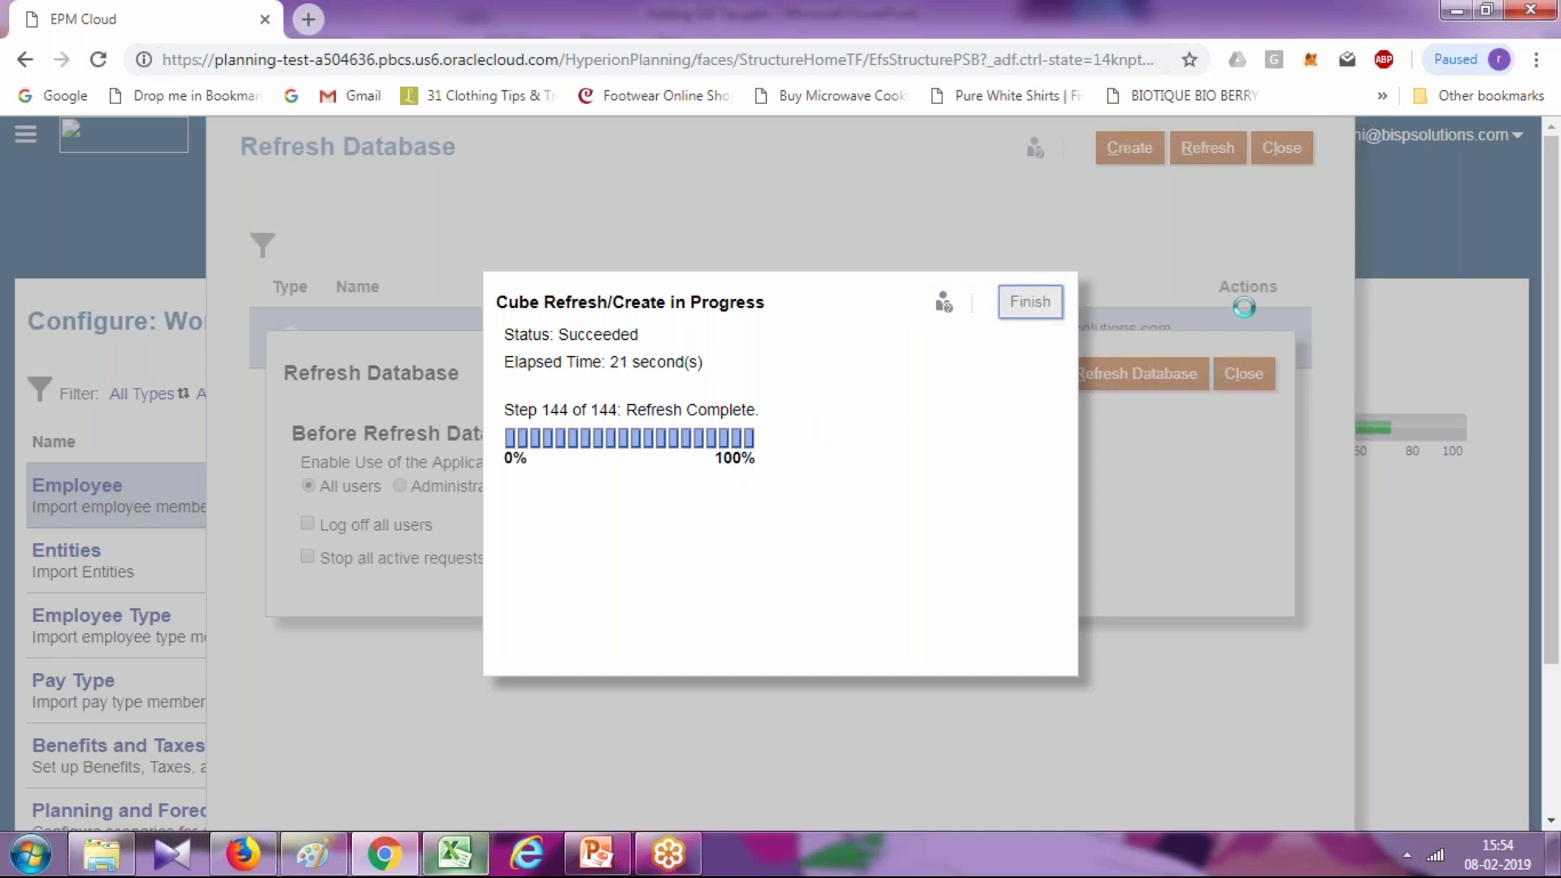
click(1241, 379)
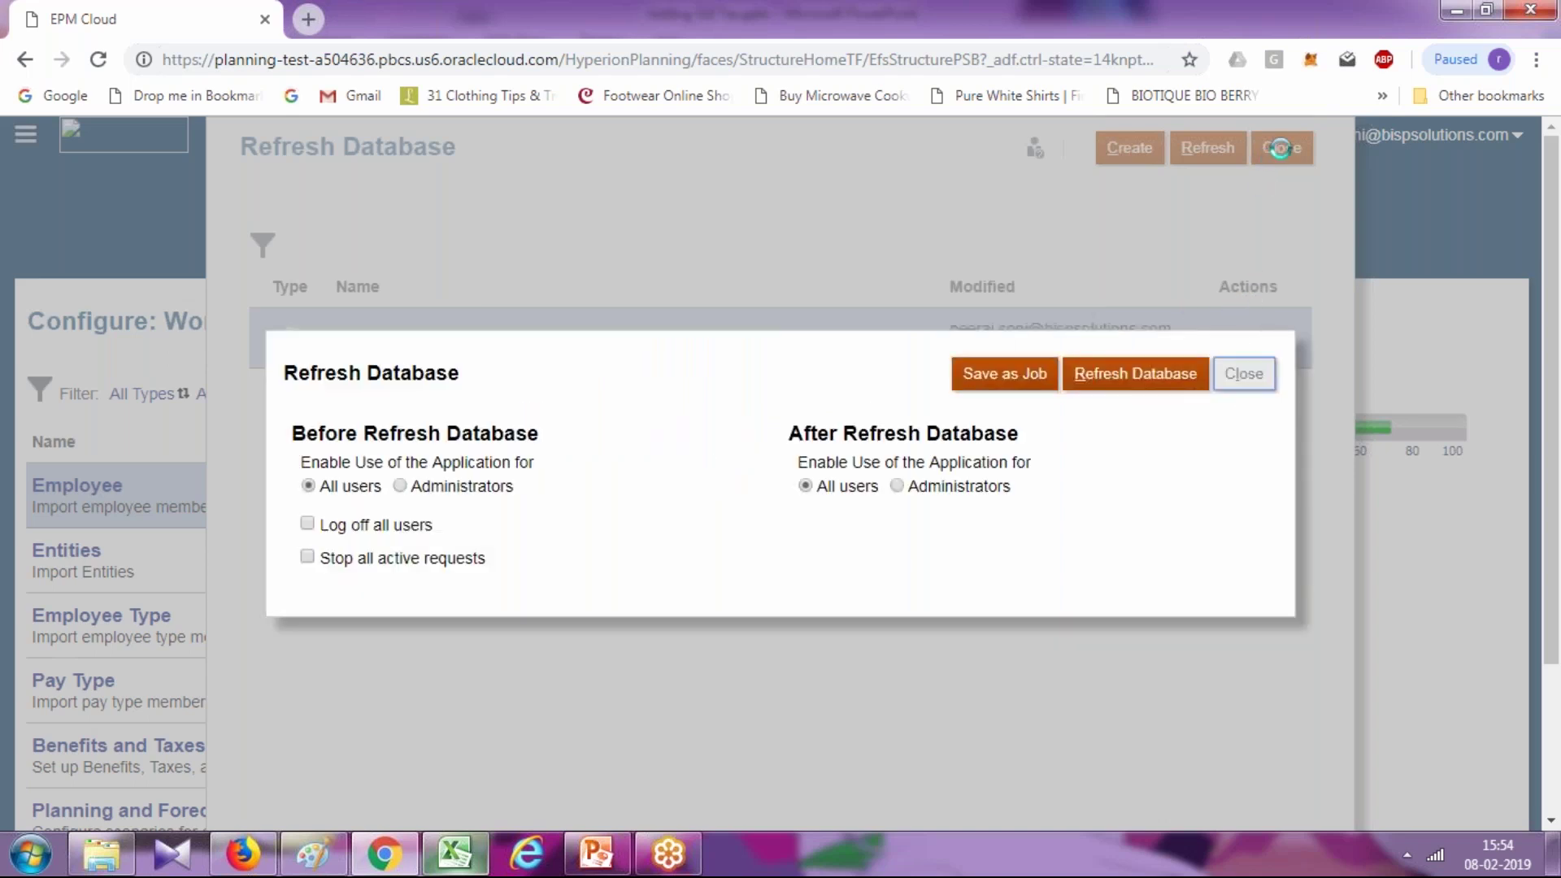
click(1193, 167)
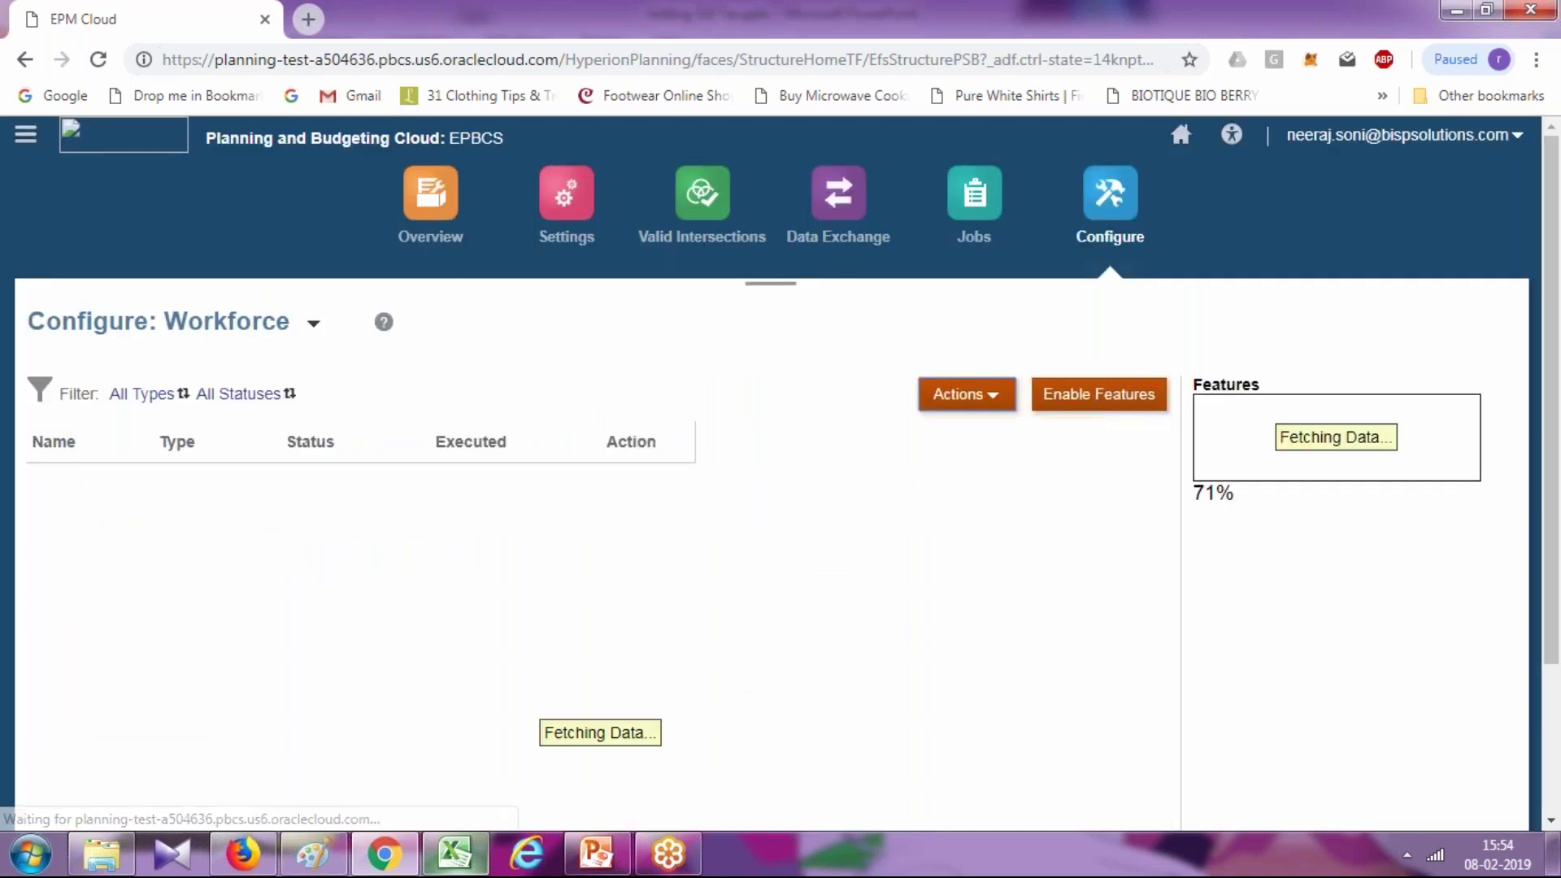
Open Benefits and Taxes in the Workforce configuration, filter the components by Taxes, refresh the list and open the SUI tax
scroll(124, 625, down, 2)
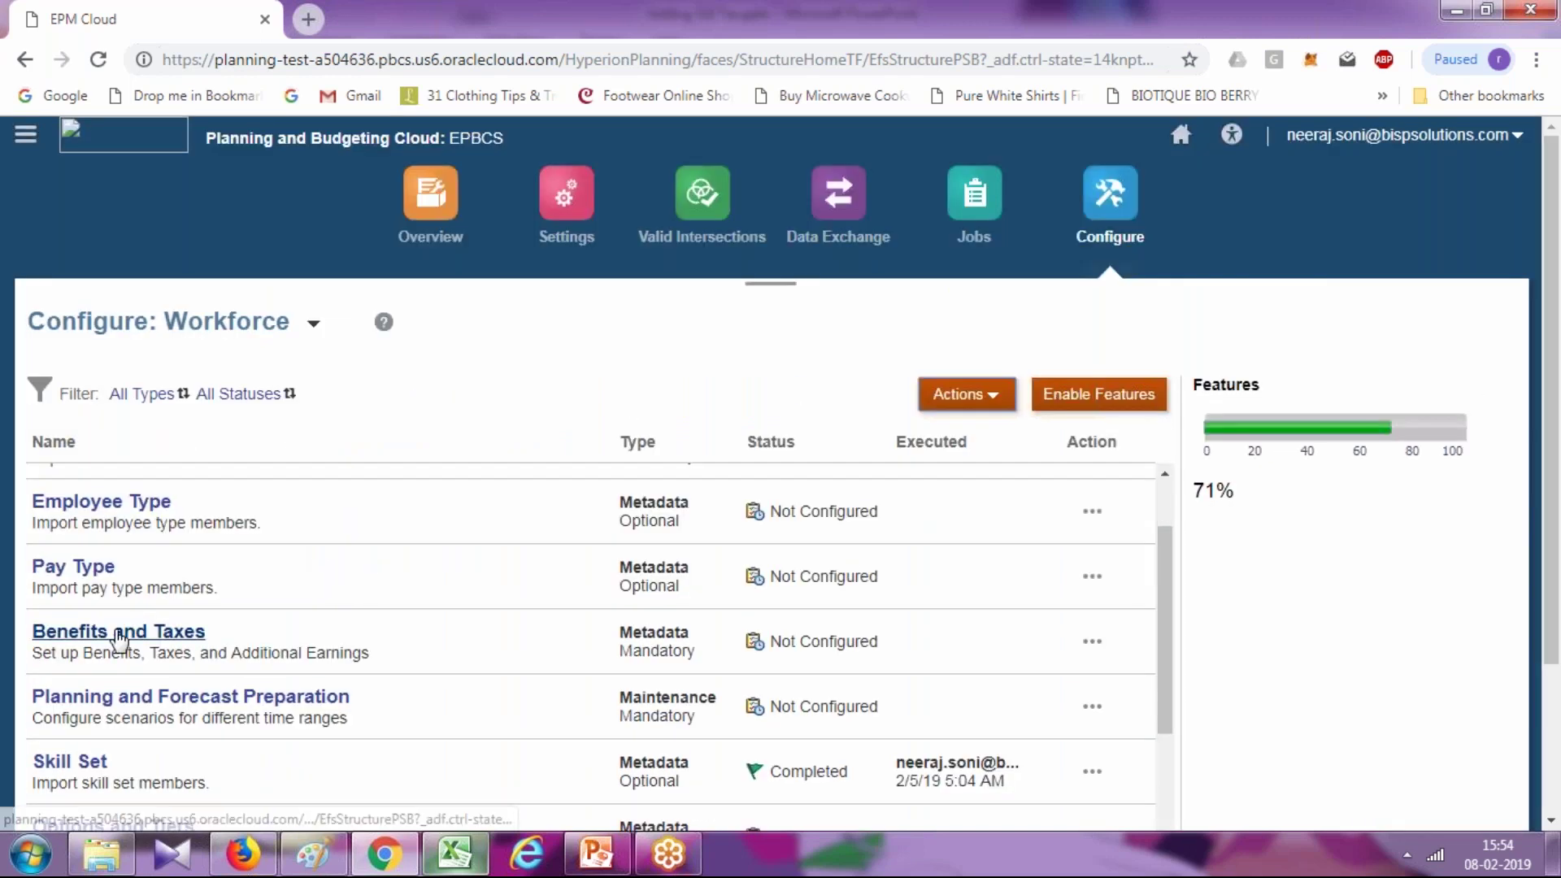
click(121, 634)
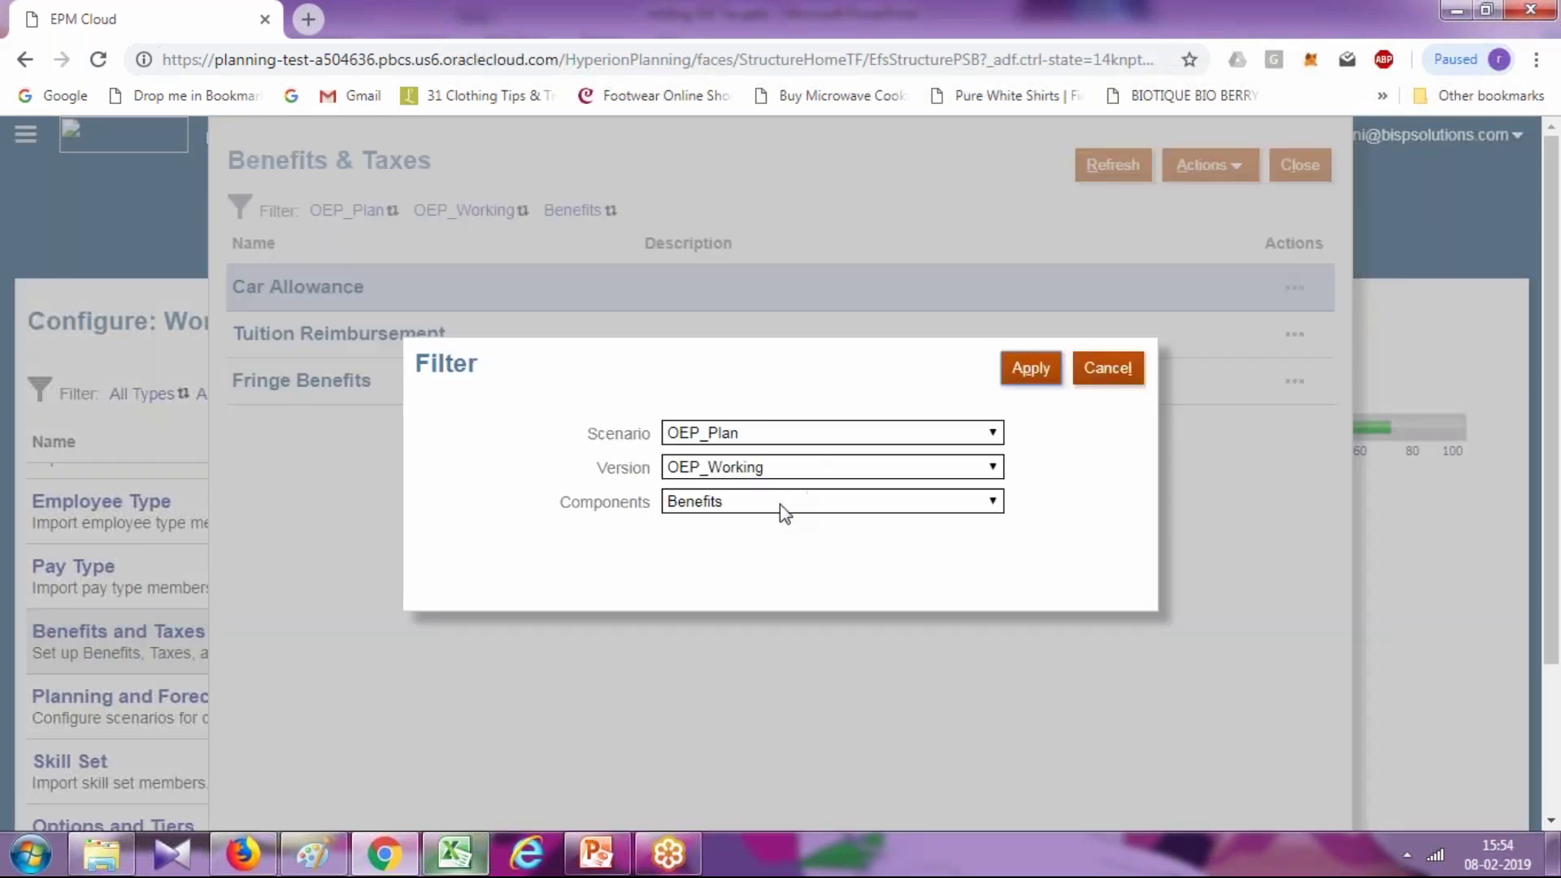
click(779, 505)
click(724, 561)
click(1030, 365)
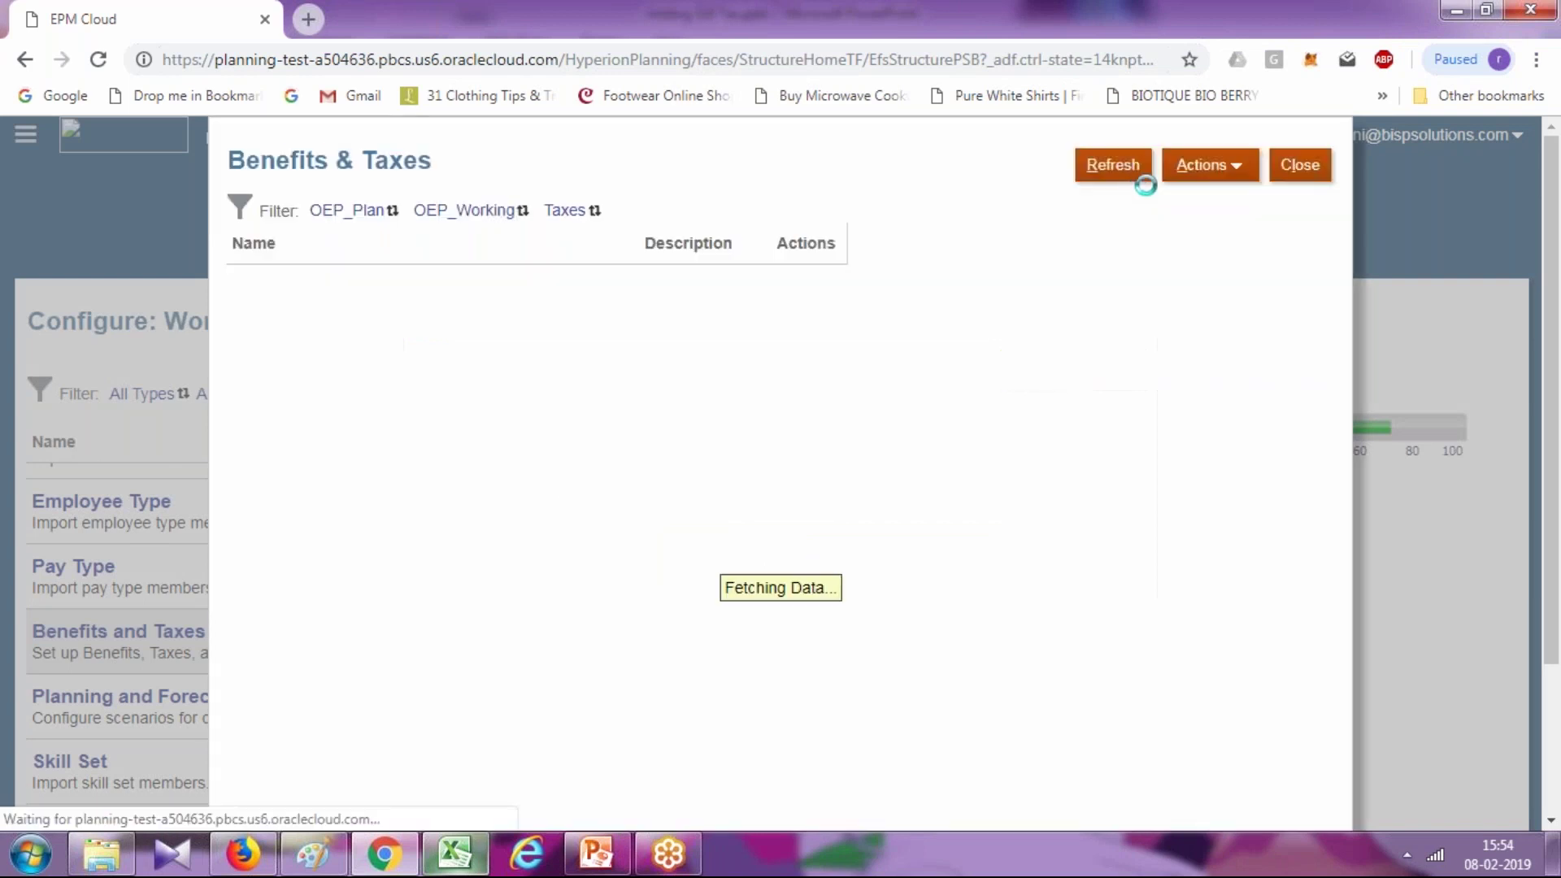
click(1126, 165)
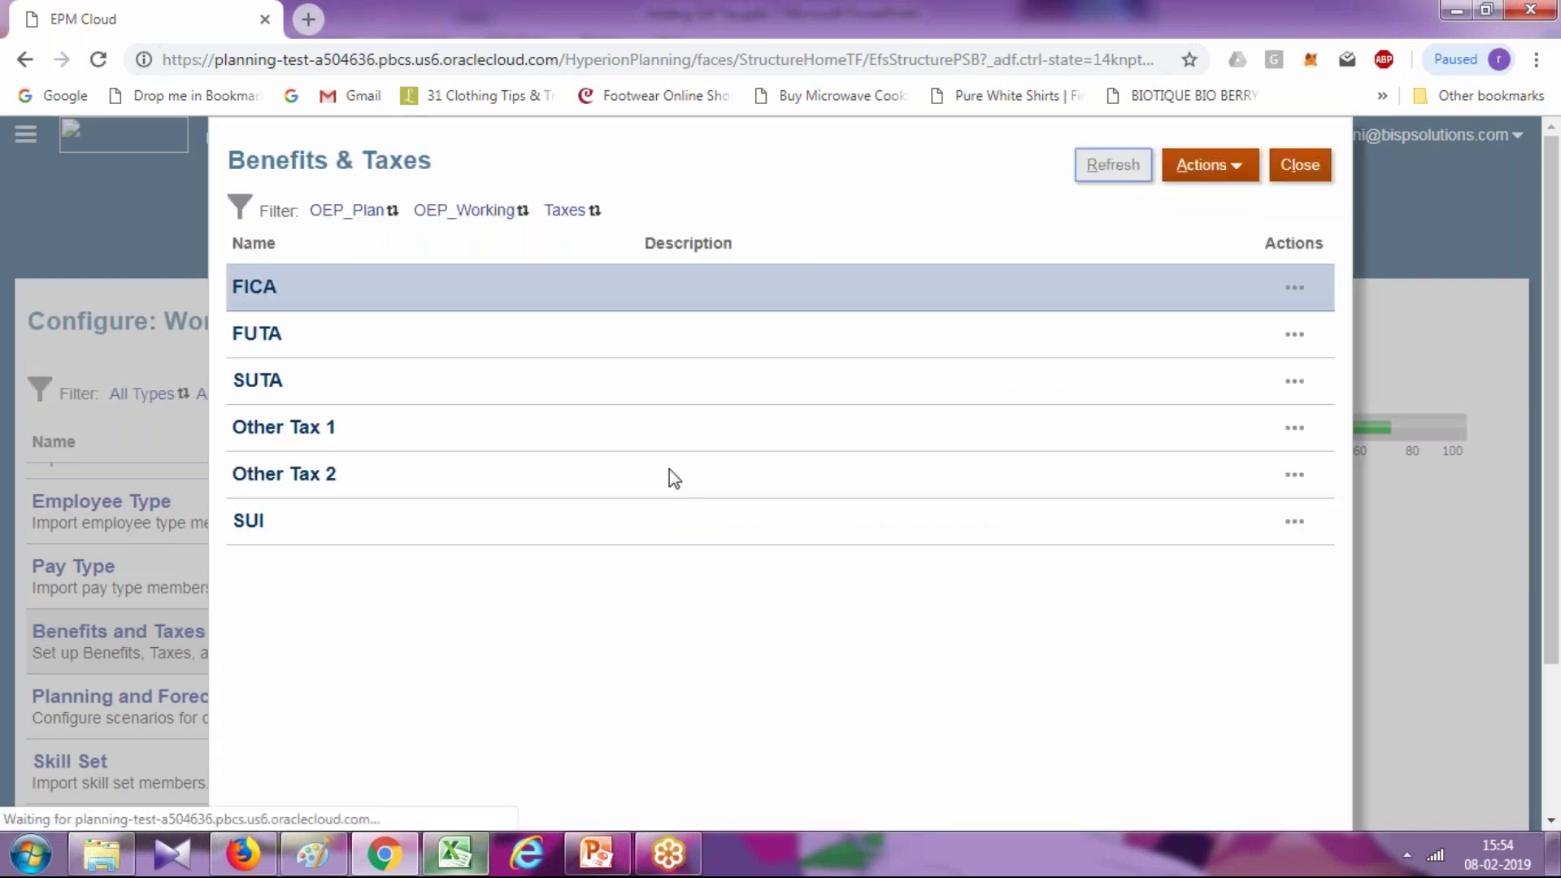
click(275, 520)
scroll(275, 521, down, 1)
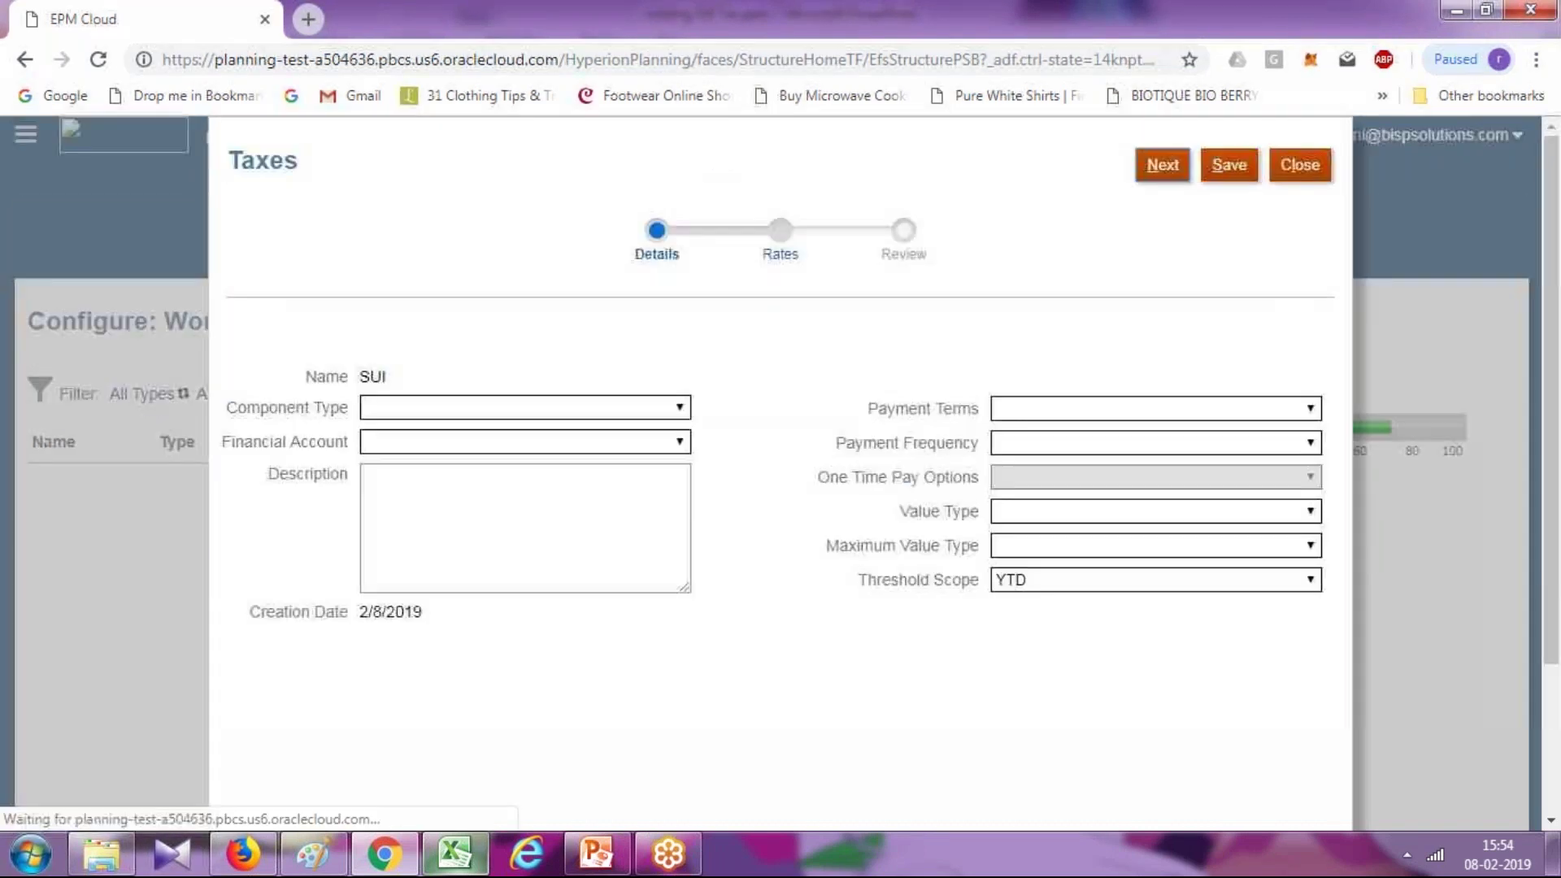
Set SUI's component type to Rate Table and its financial account to Total Compensation
click(535, 413)
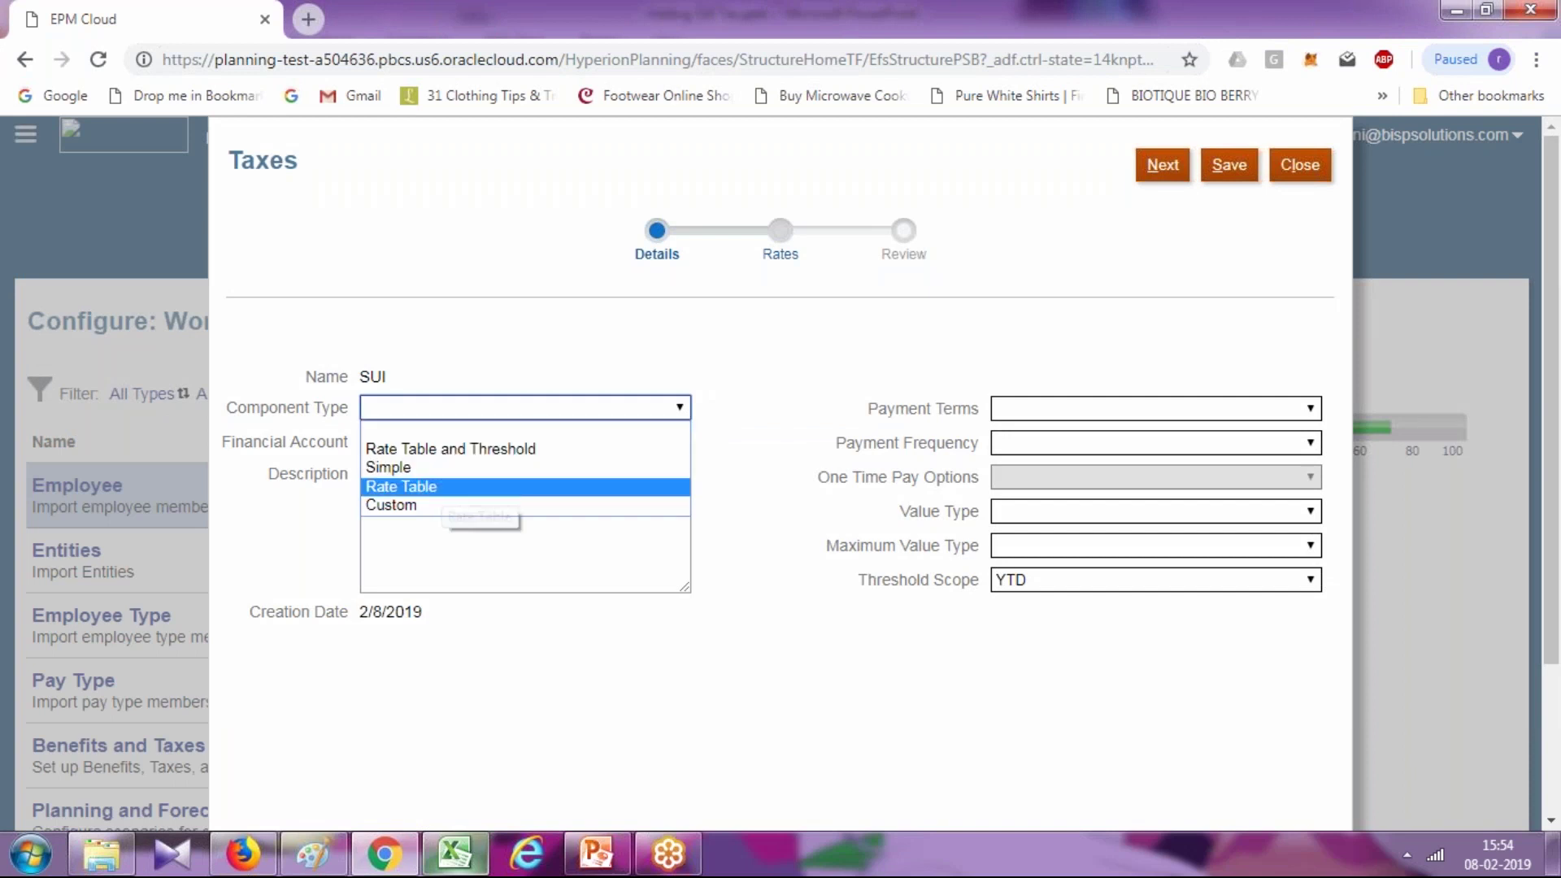
click(447, 488)
click(493, 443)
click(474, 488)
Try the Rate Table and Threshold component type for SUI and return to Rate Table
click(540, 416)
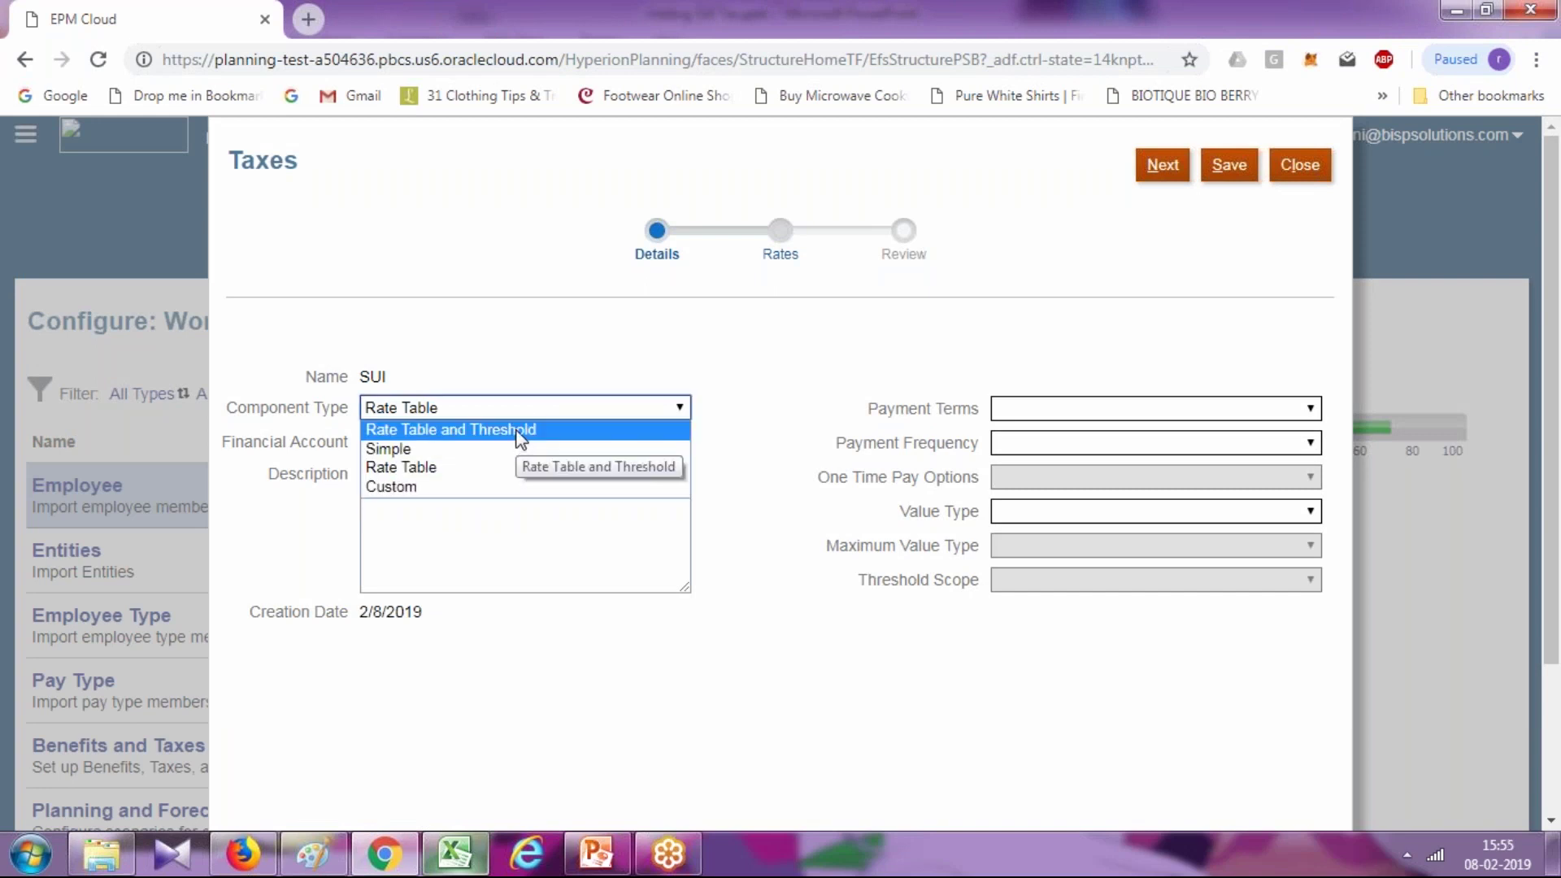
click(520, 431)
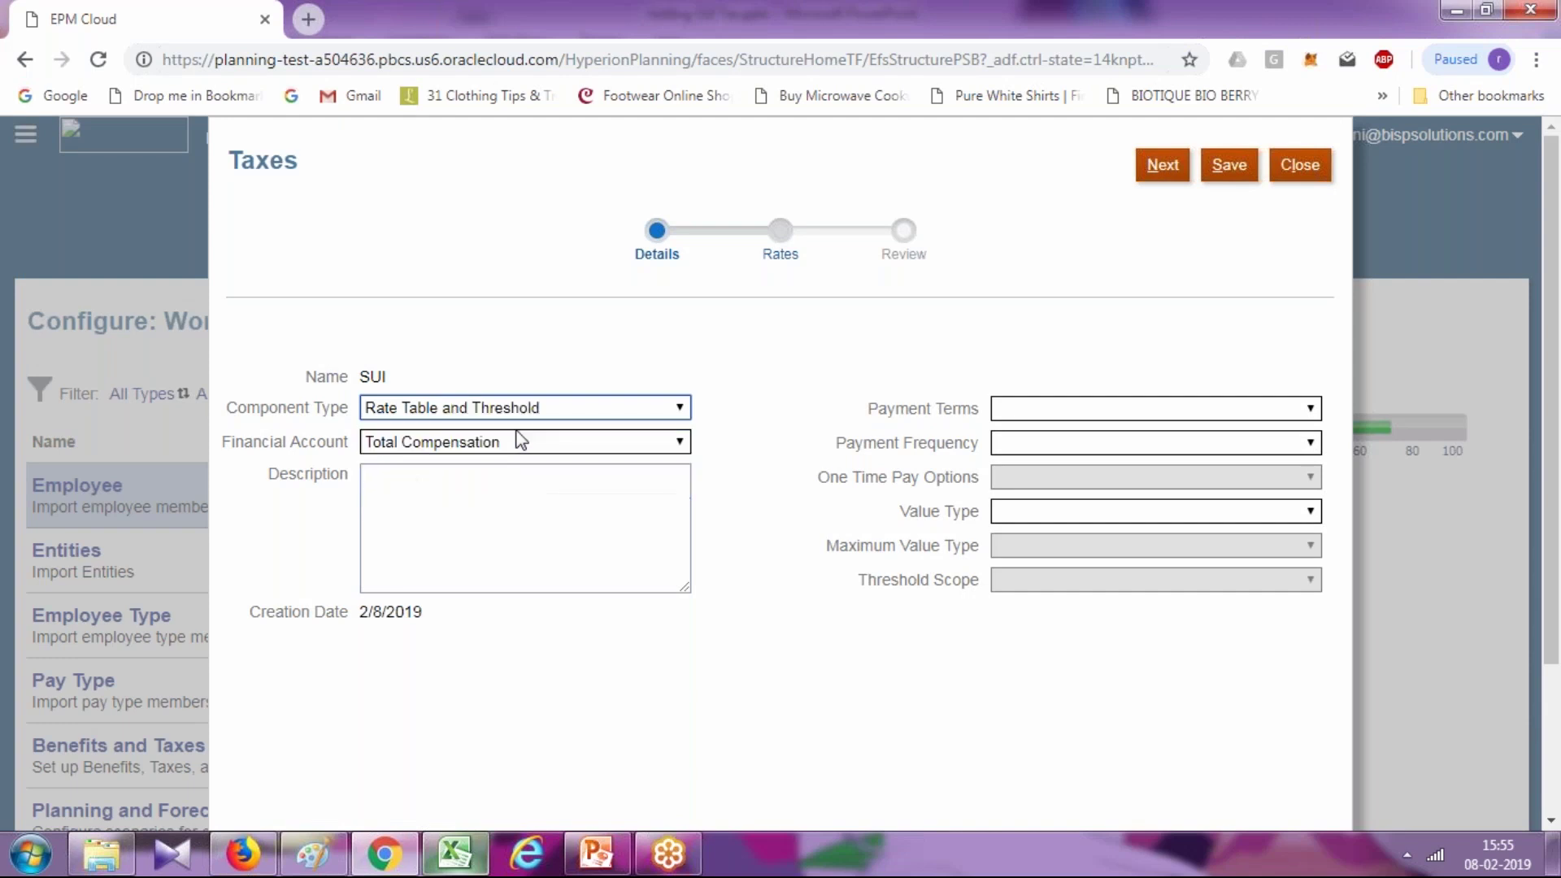
click(557, 415)
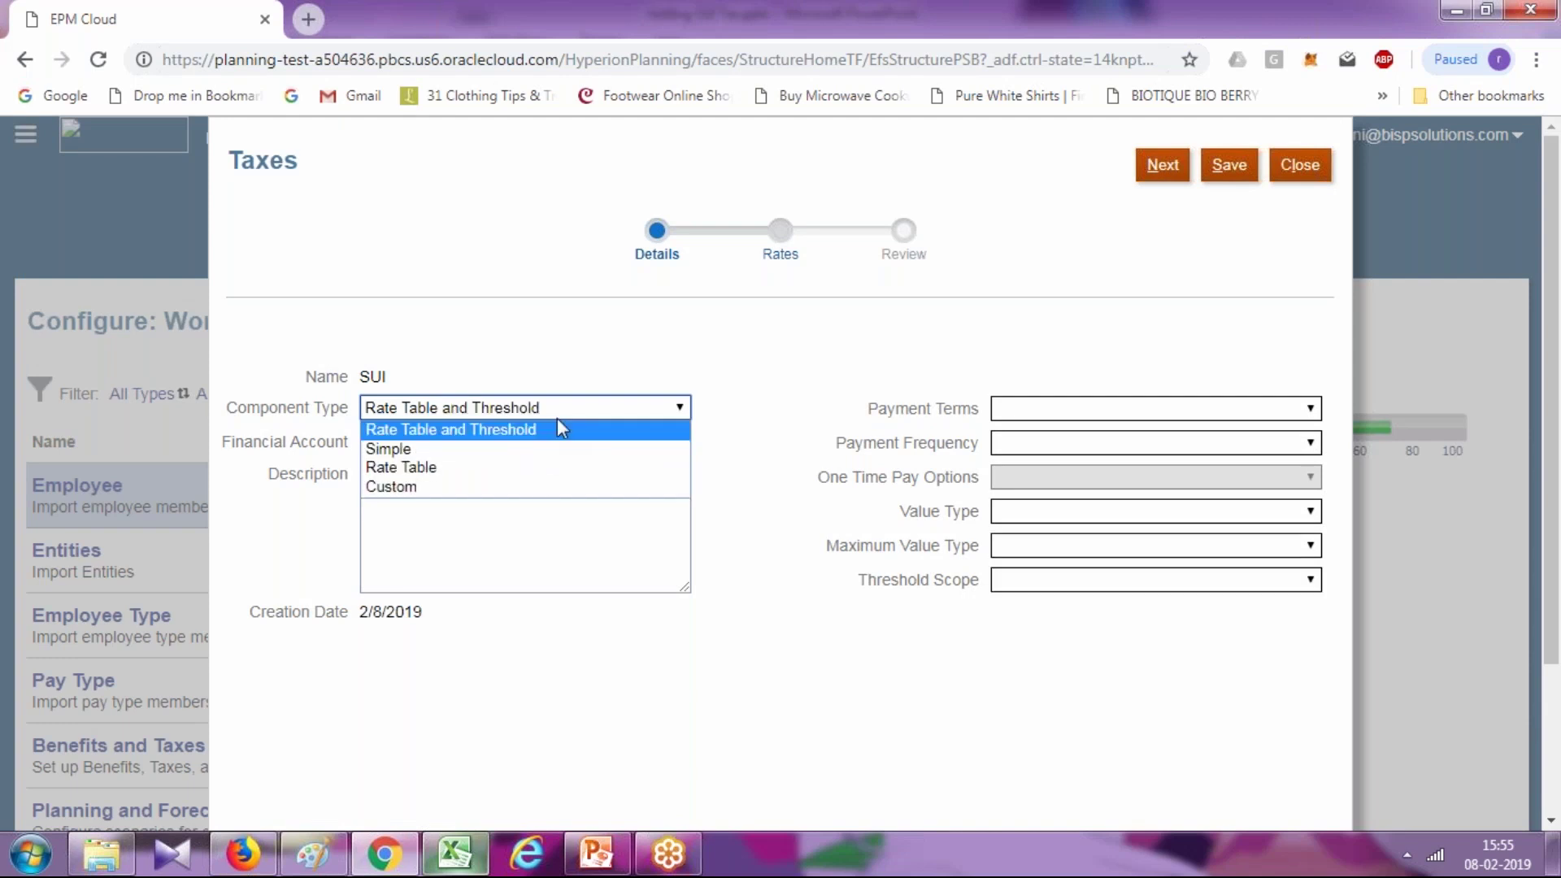
click(488, 467)
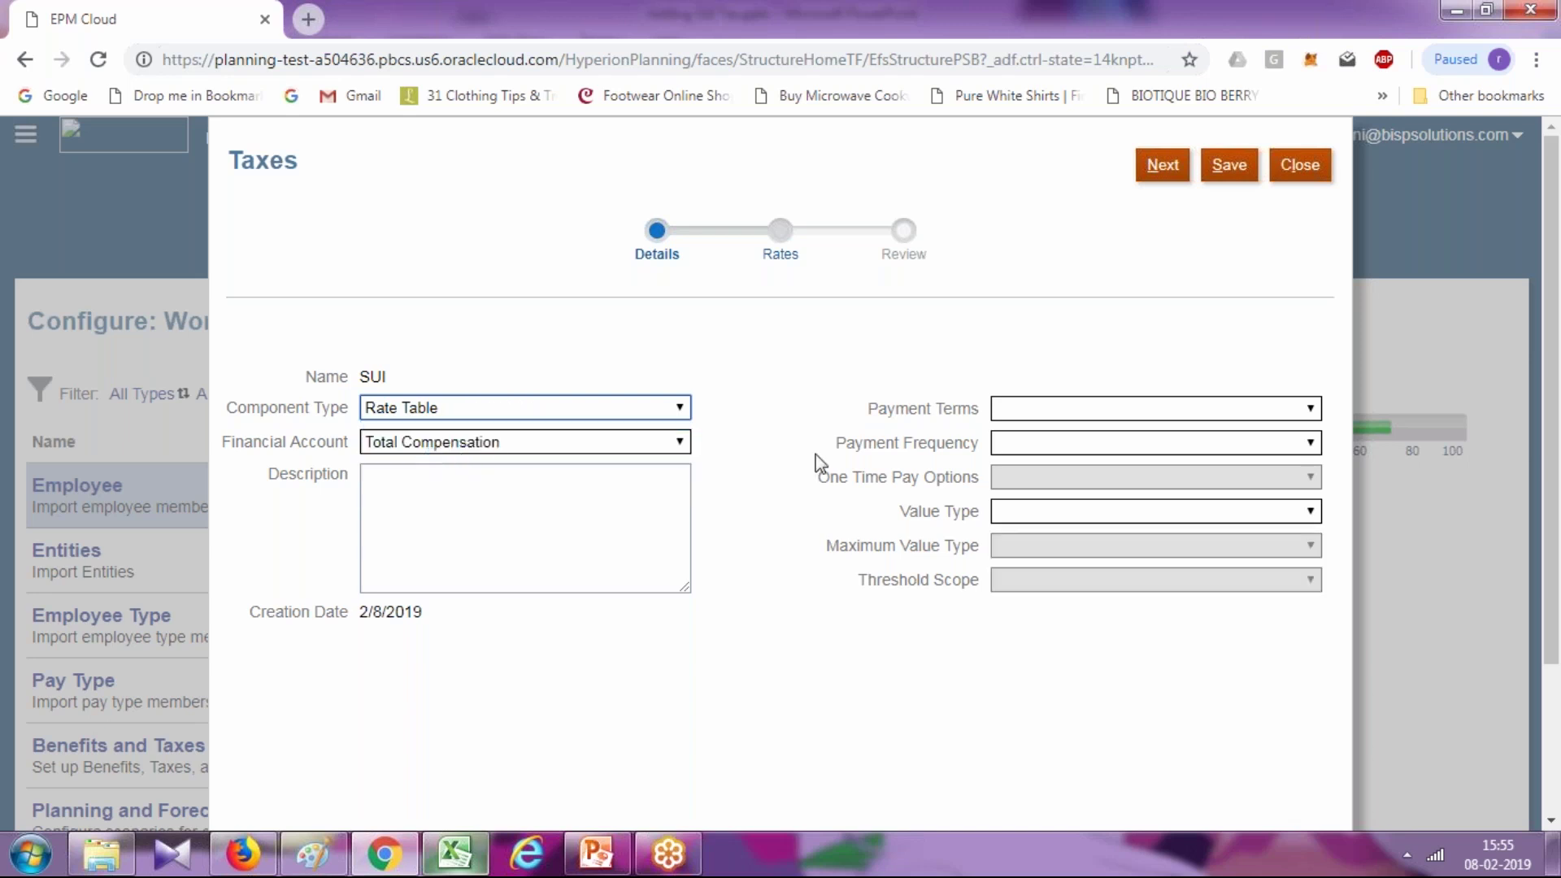
Set payment terms to Monthly (Calendar Year) and value type to Percentage of Overall Earnings, and proceed to the SUI rates
click(1124, 423)
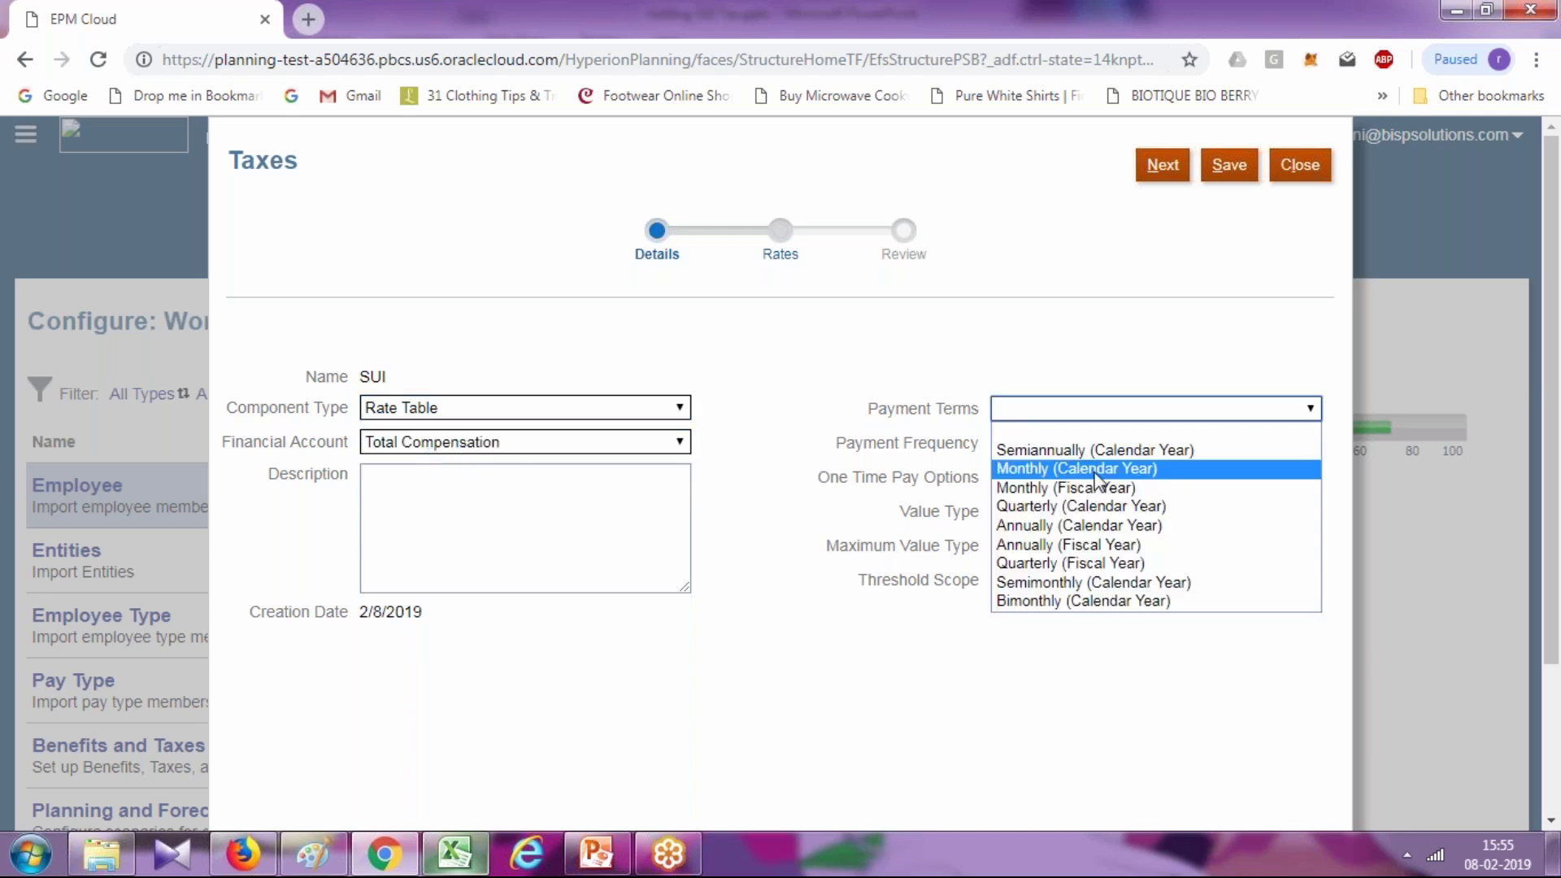
click(1098, 470)
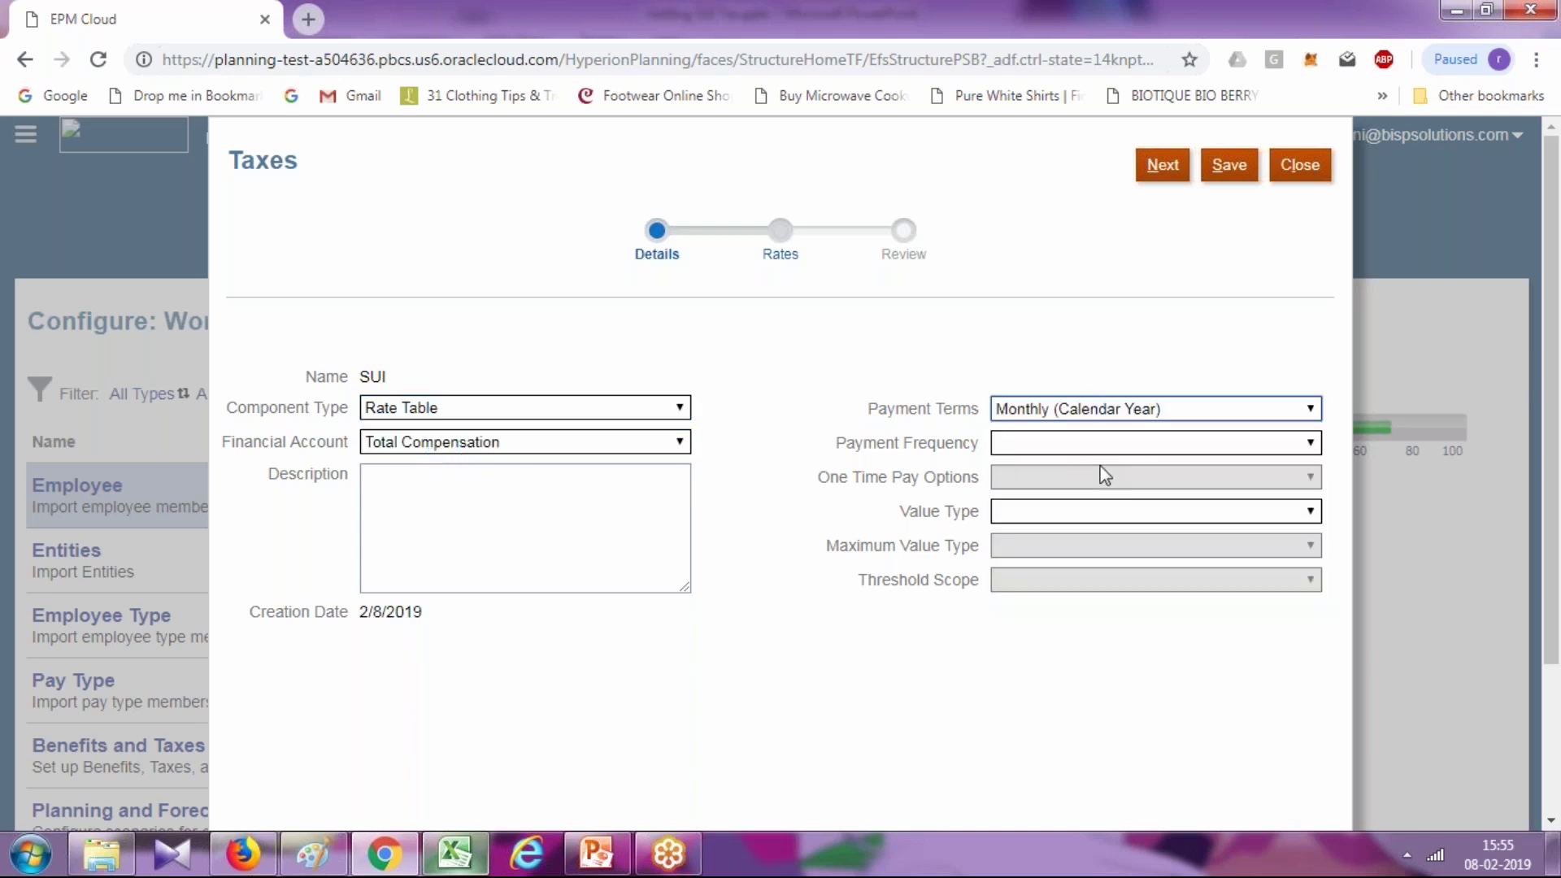
click(1084, 514)
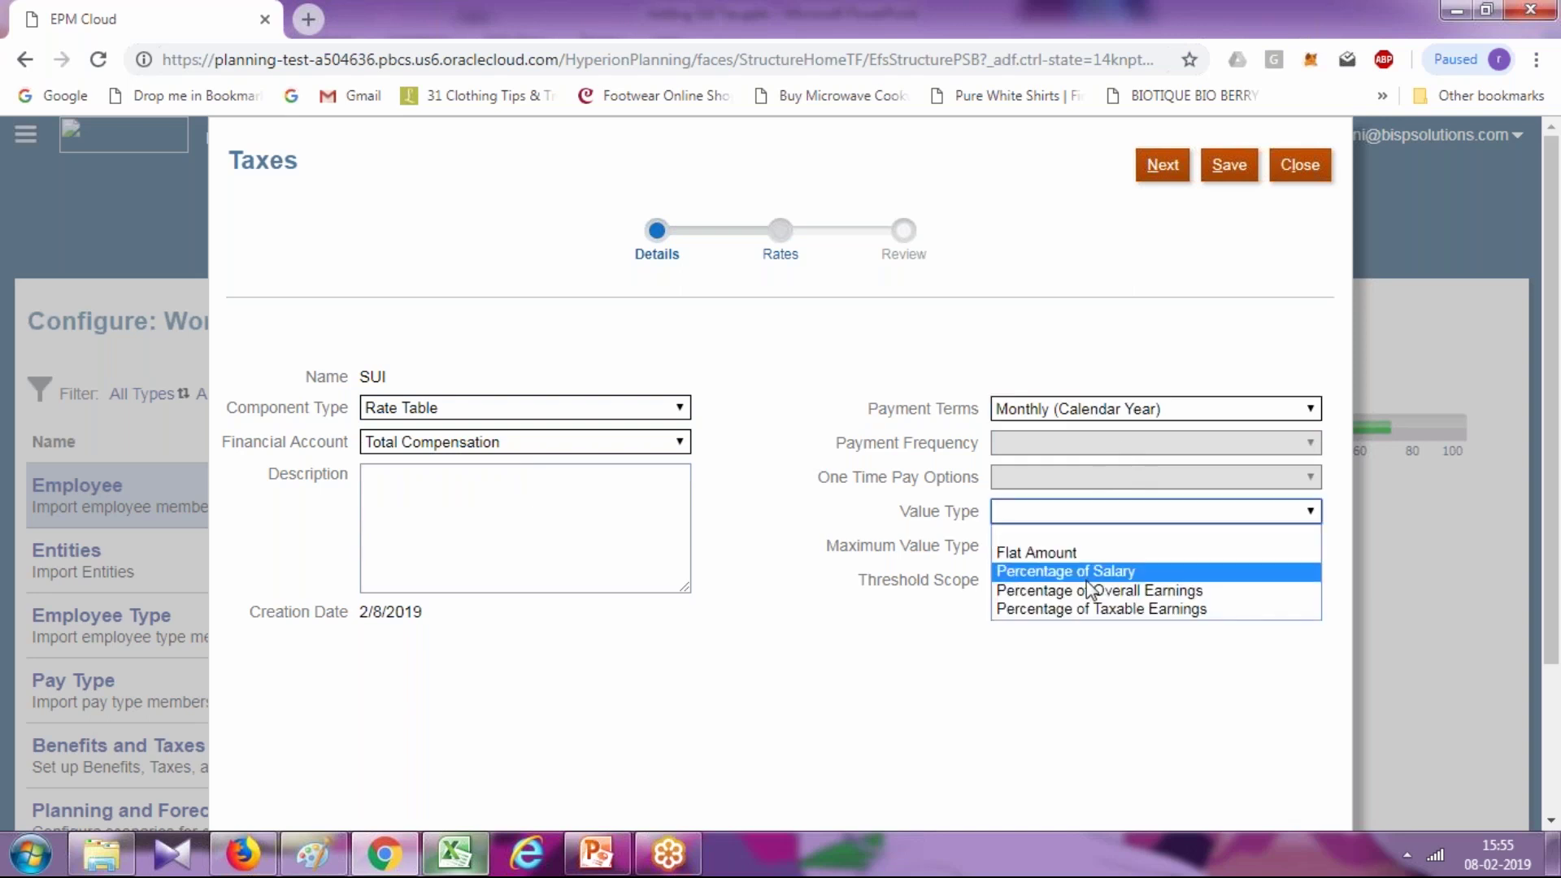
click(1147, 596)
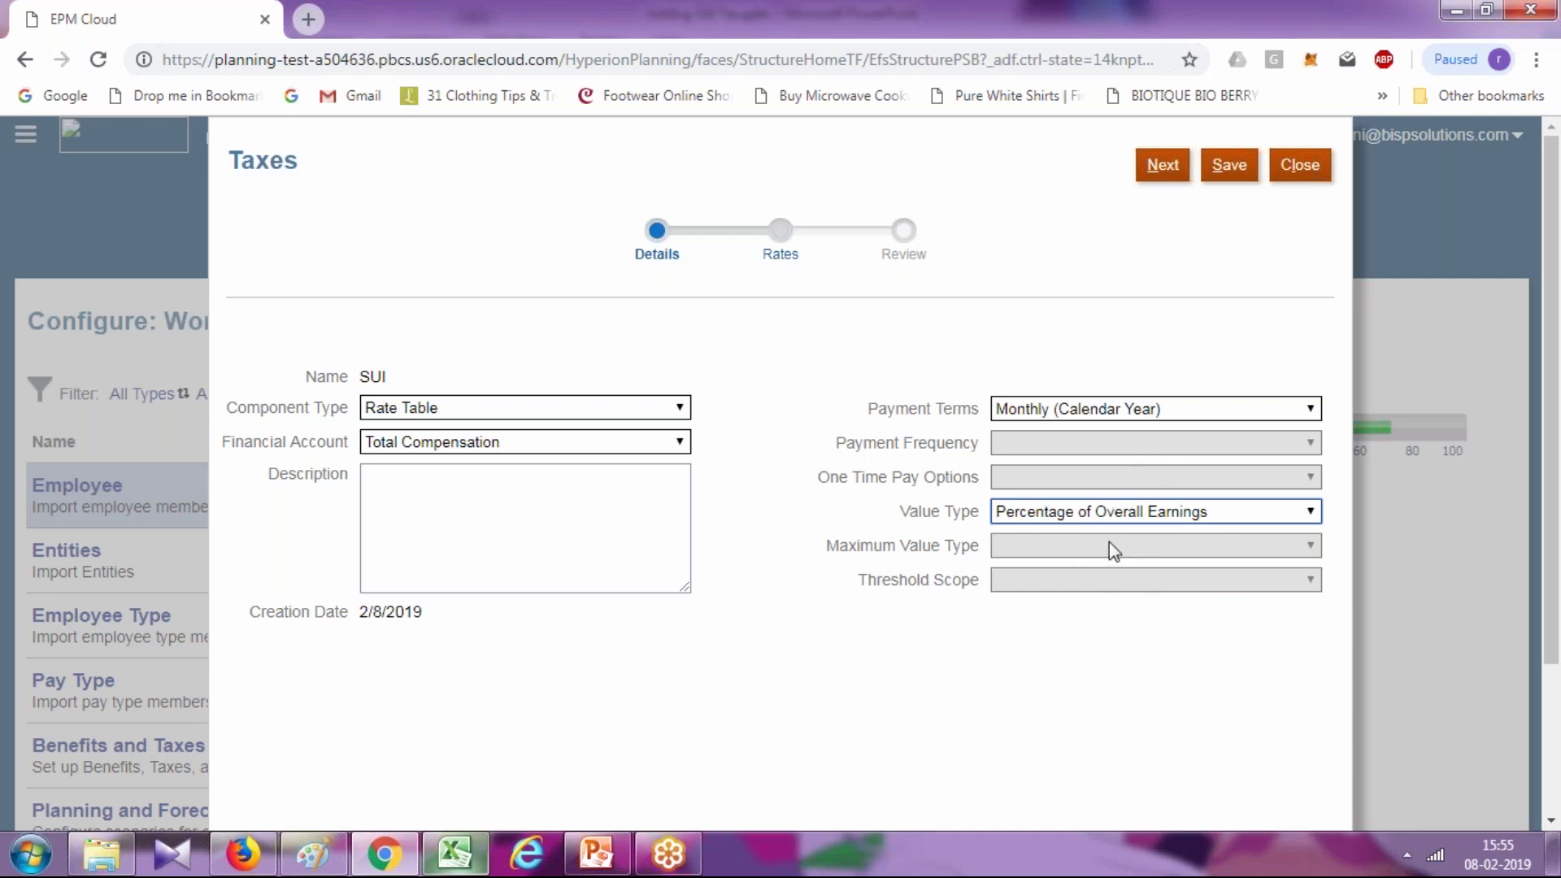
click(1161, 167)
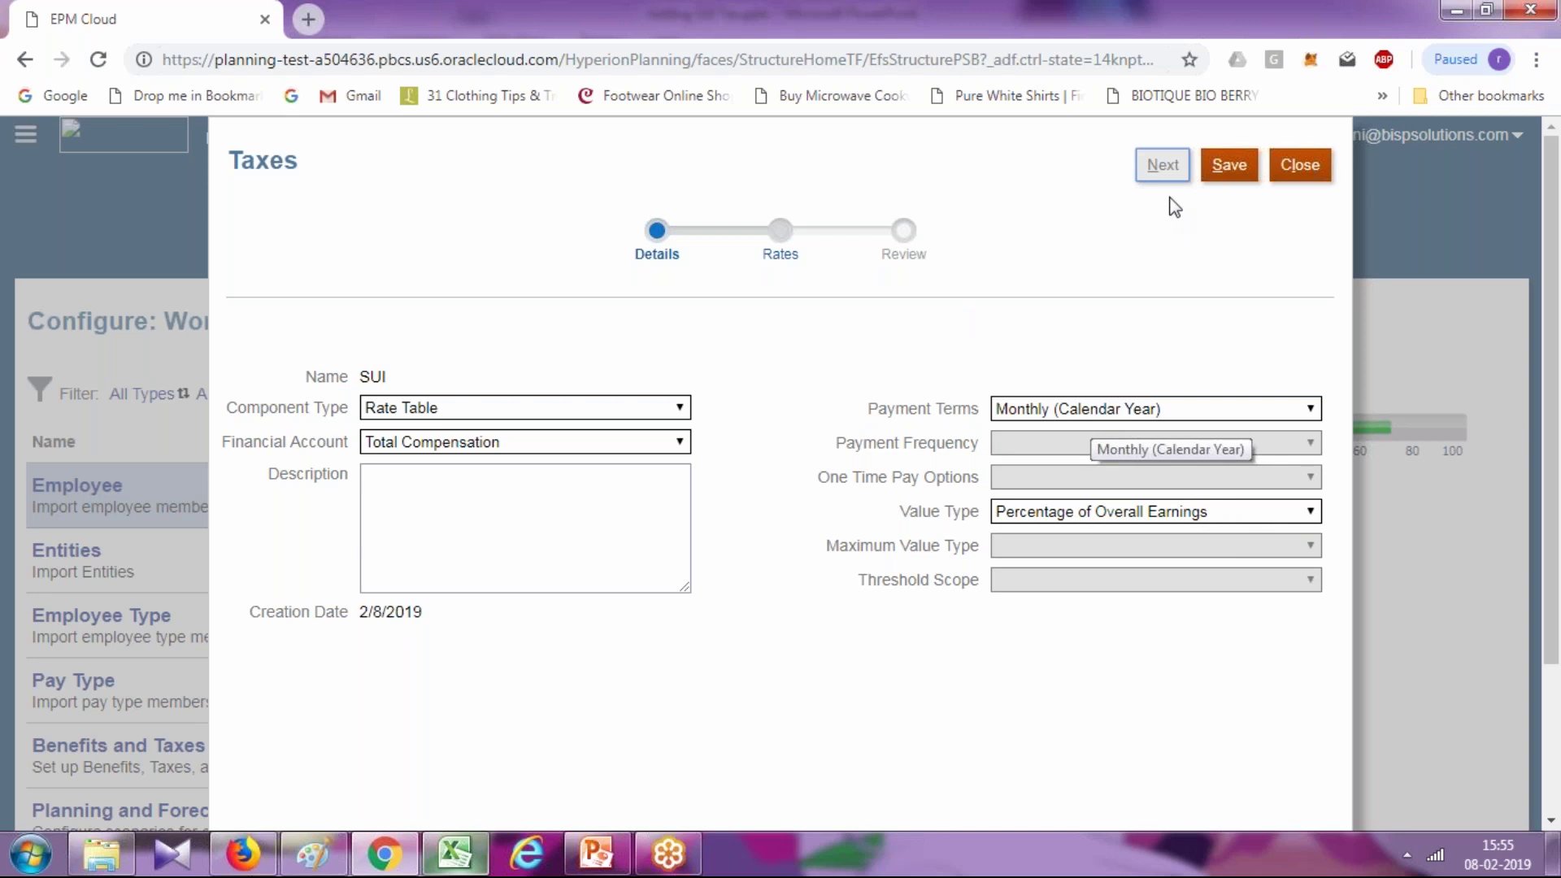
click(1162, 166)
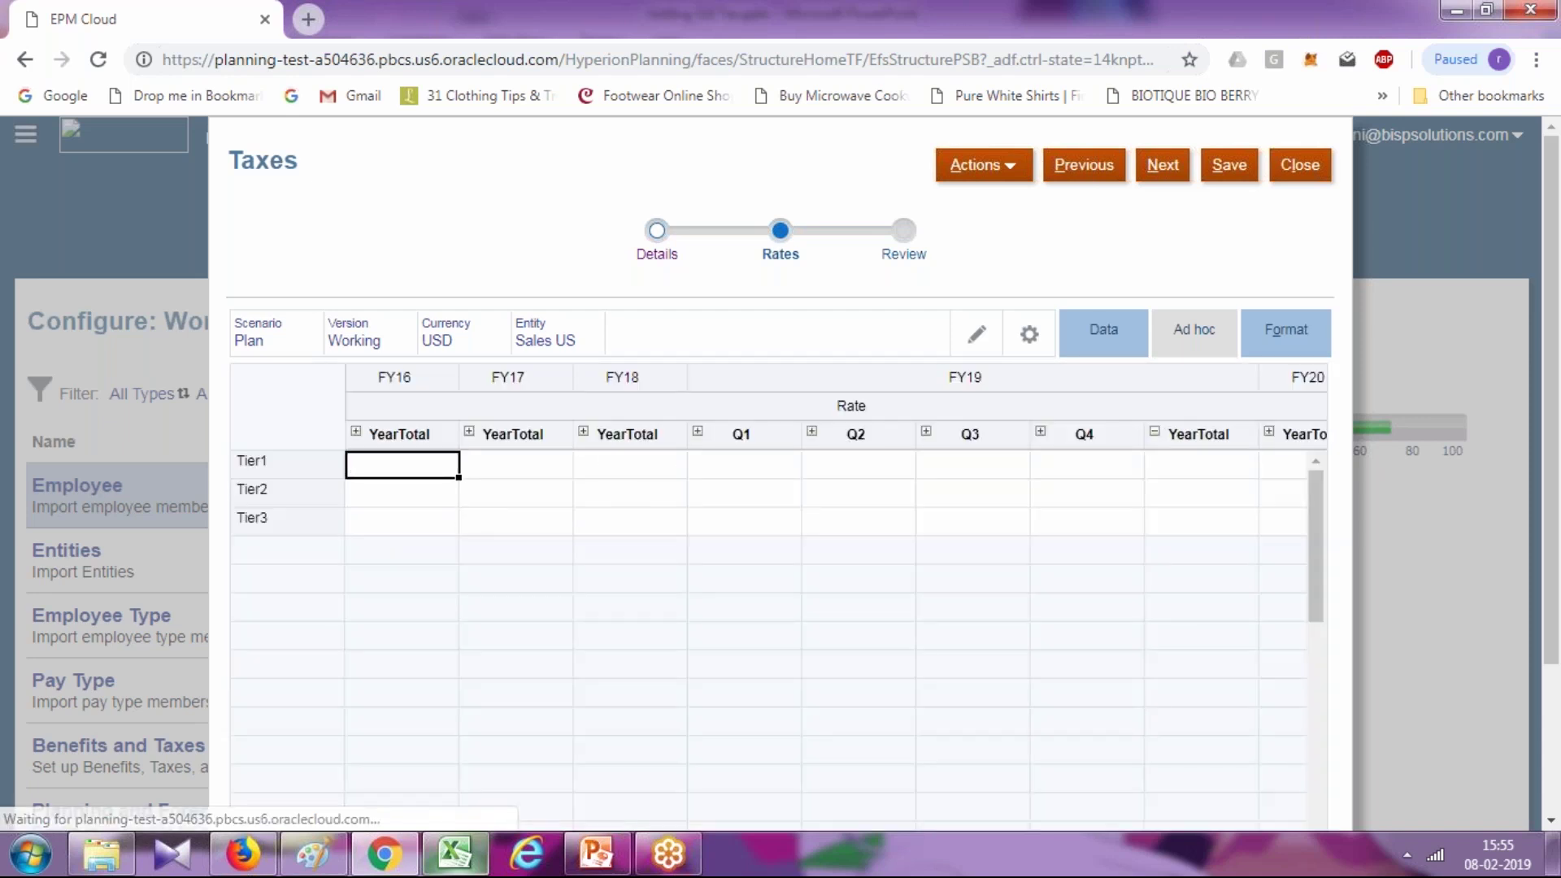
Expand FY19 Q1 into its months and enter a rate of 5 for Tier1 in January
click(927, 431)
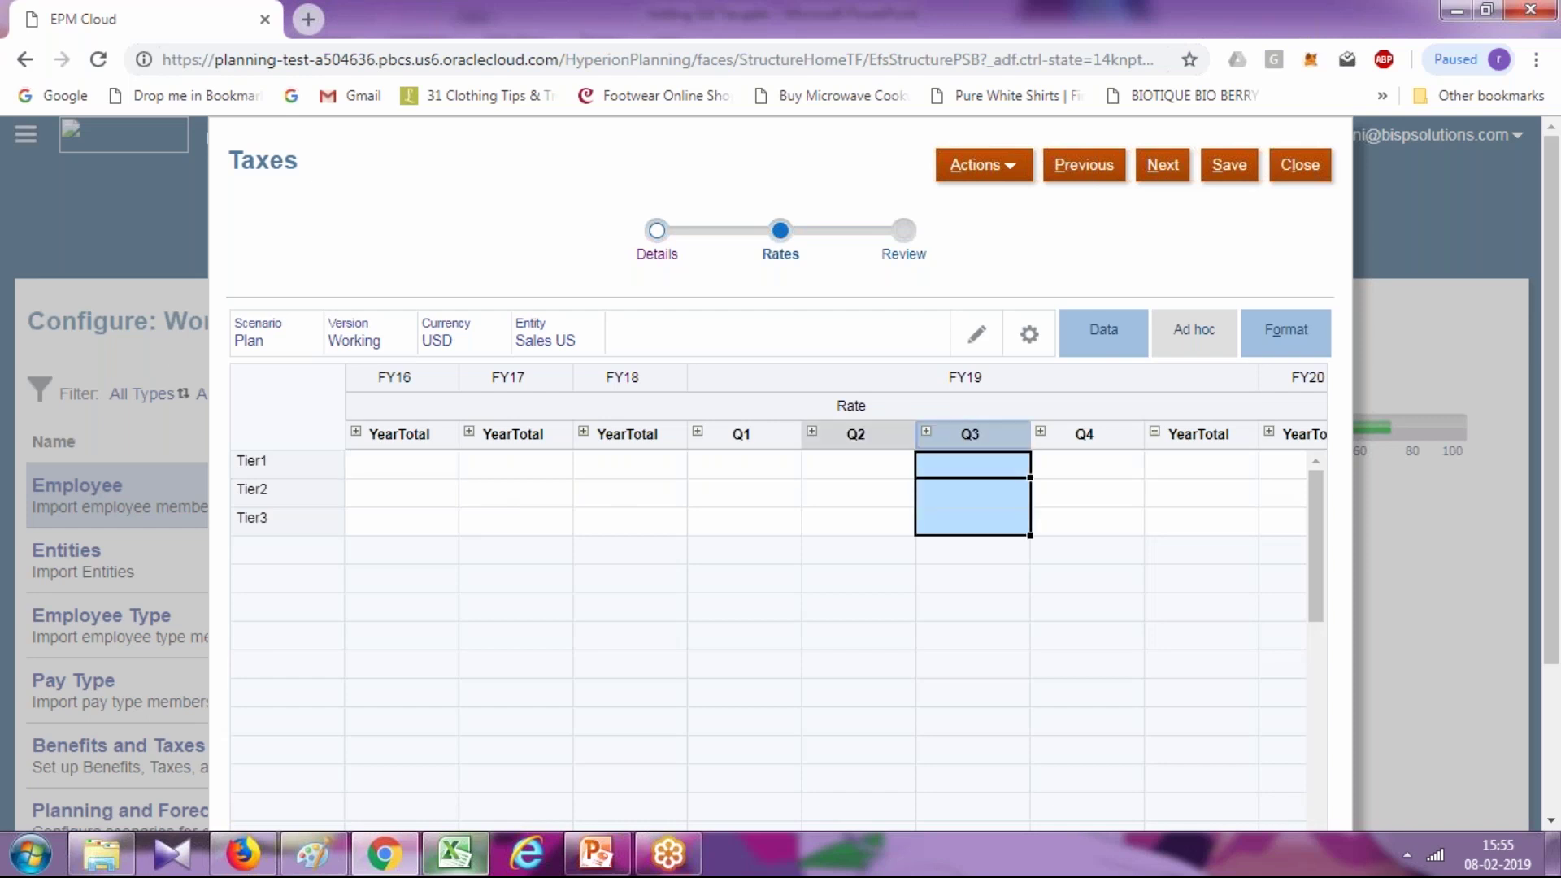
double_click(961, 423)
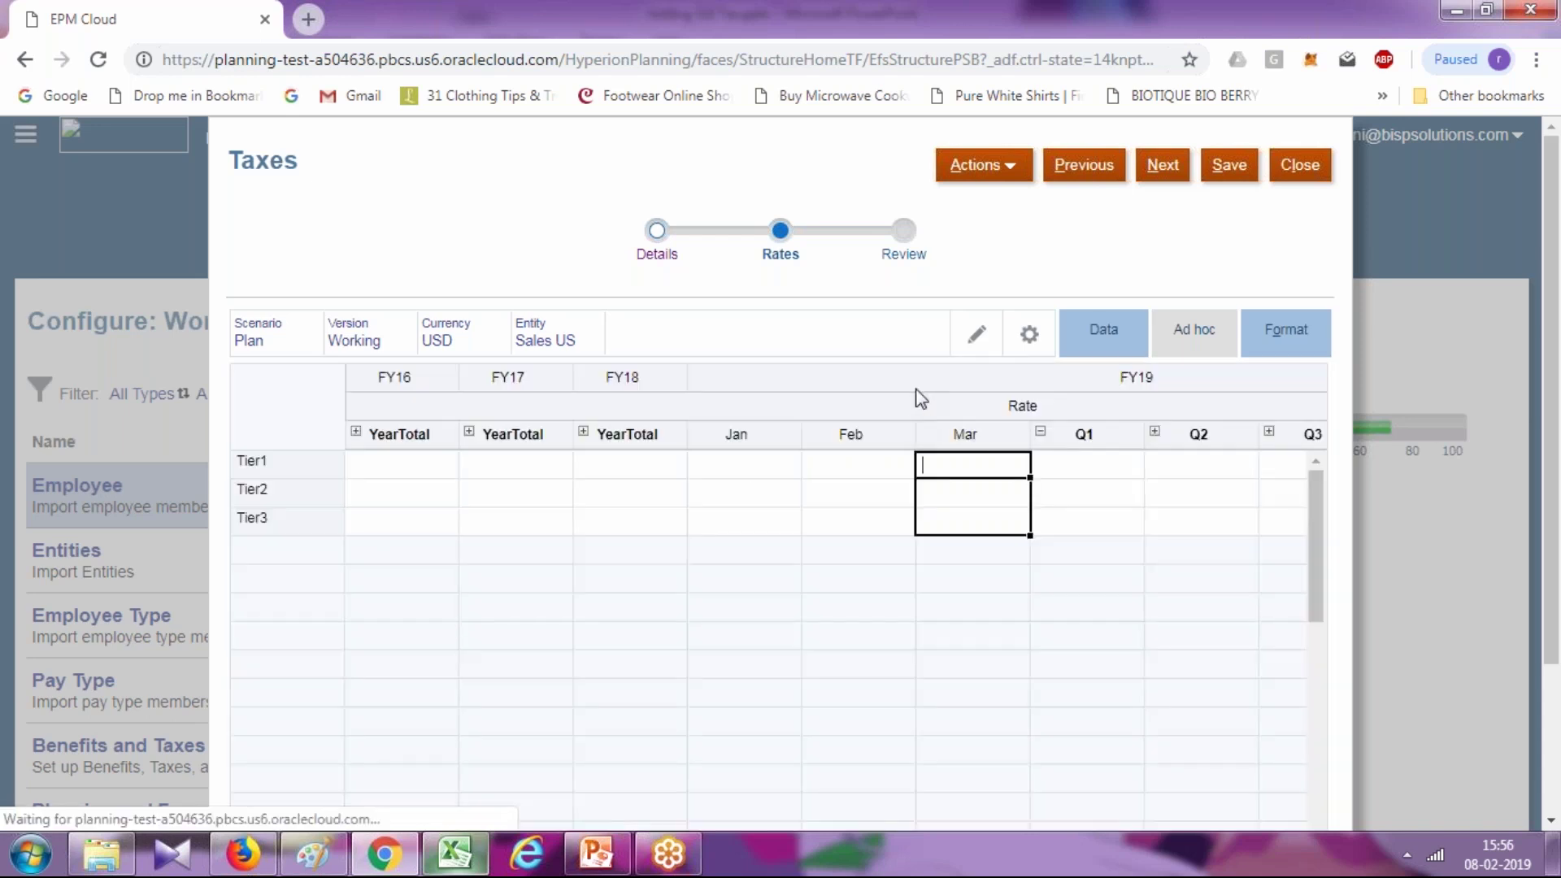
click(754, 465)
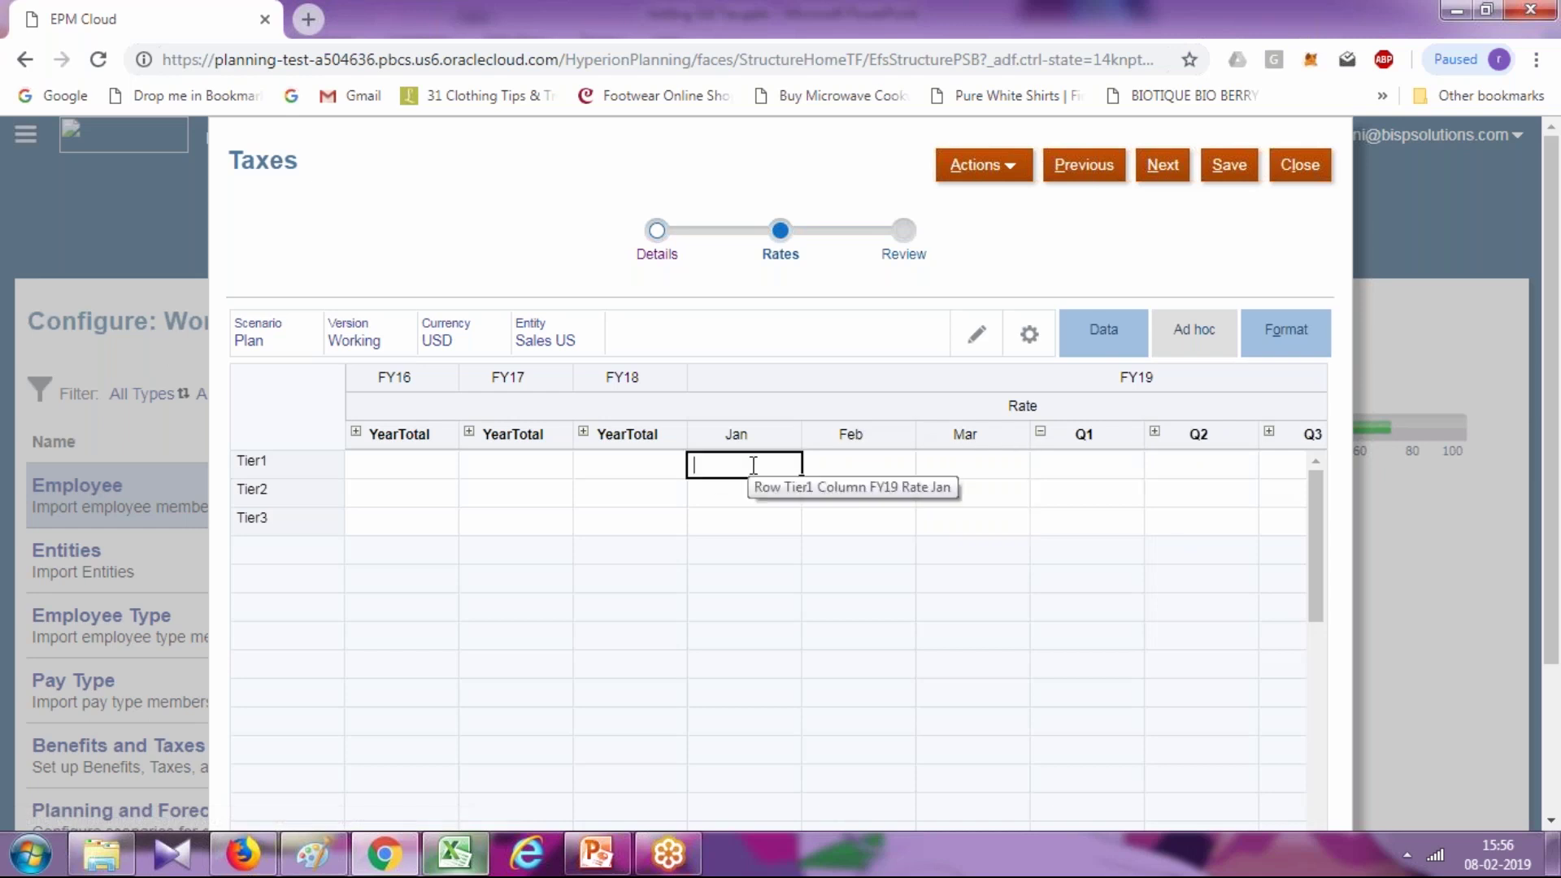
text(5)
key(Return)
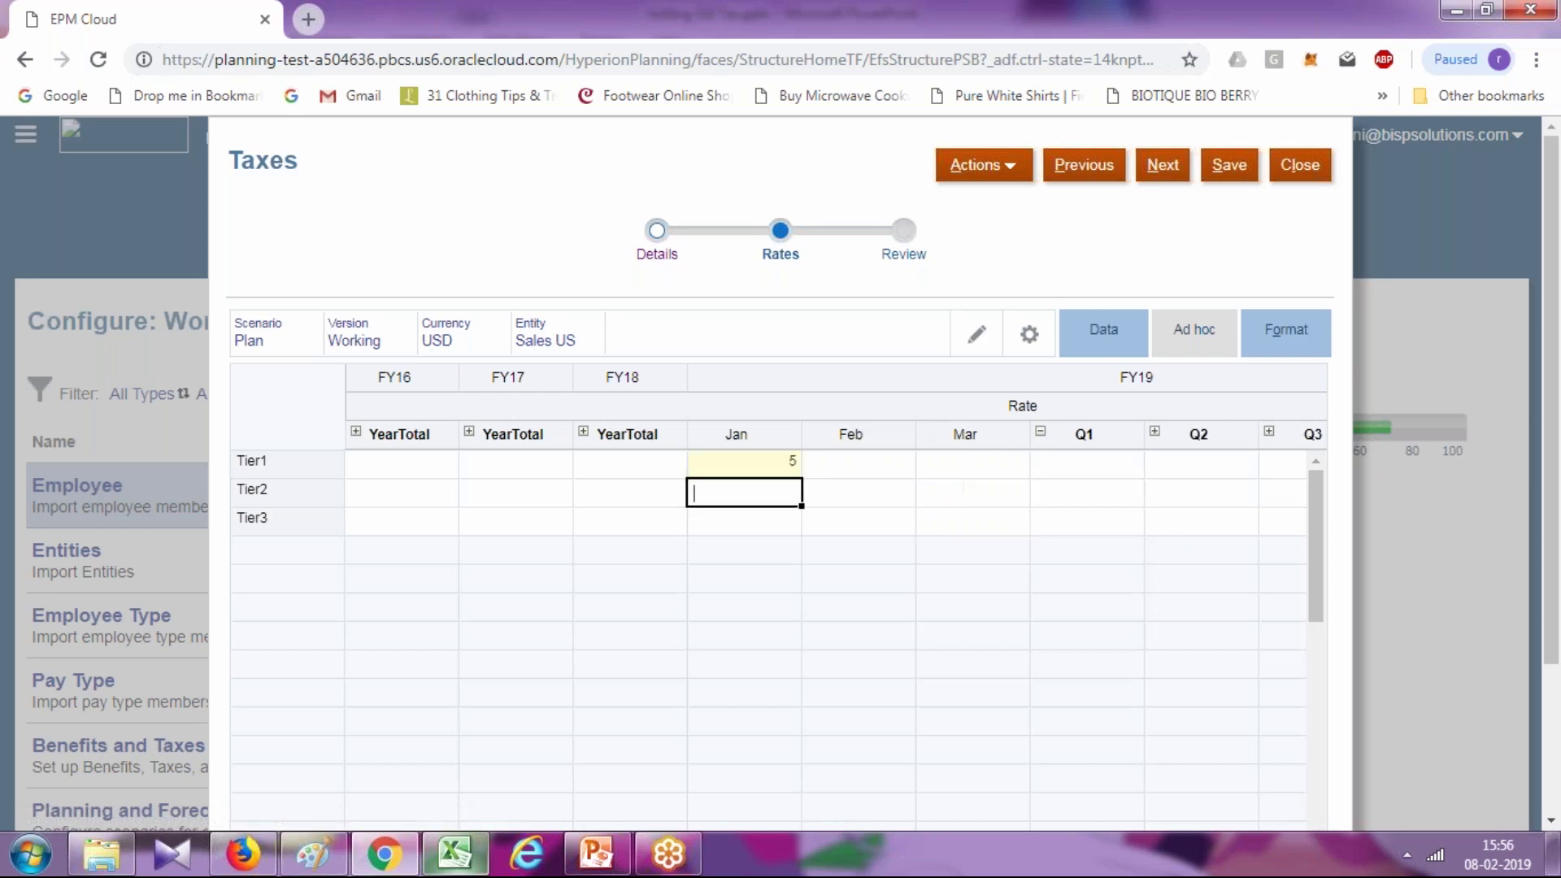
Fill the January Tier1 rate of 5 across all three tiers through March of FY19 and save the rates
click(796, 467)
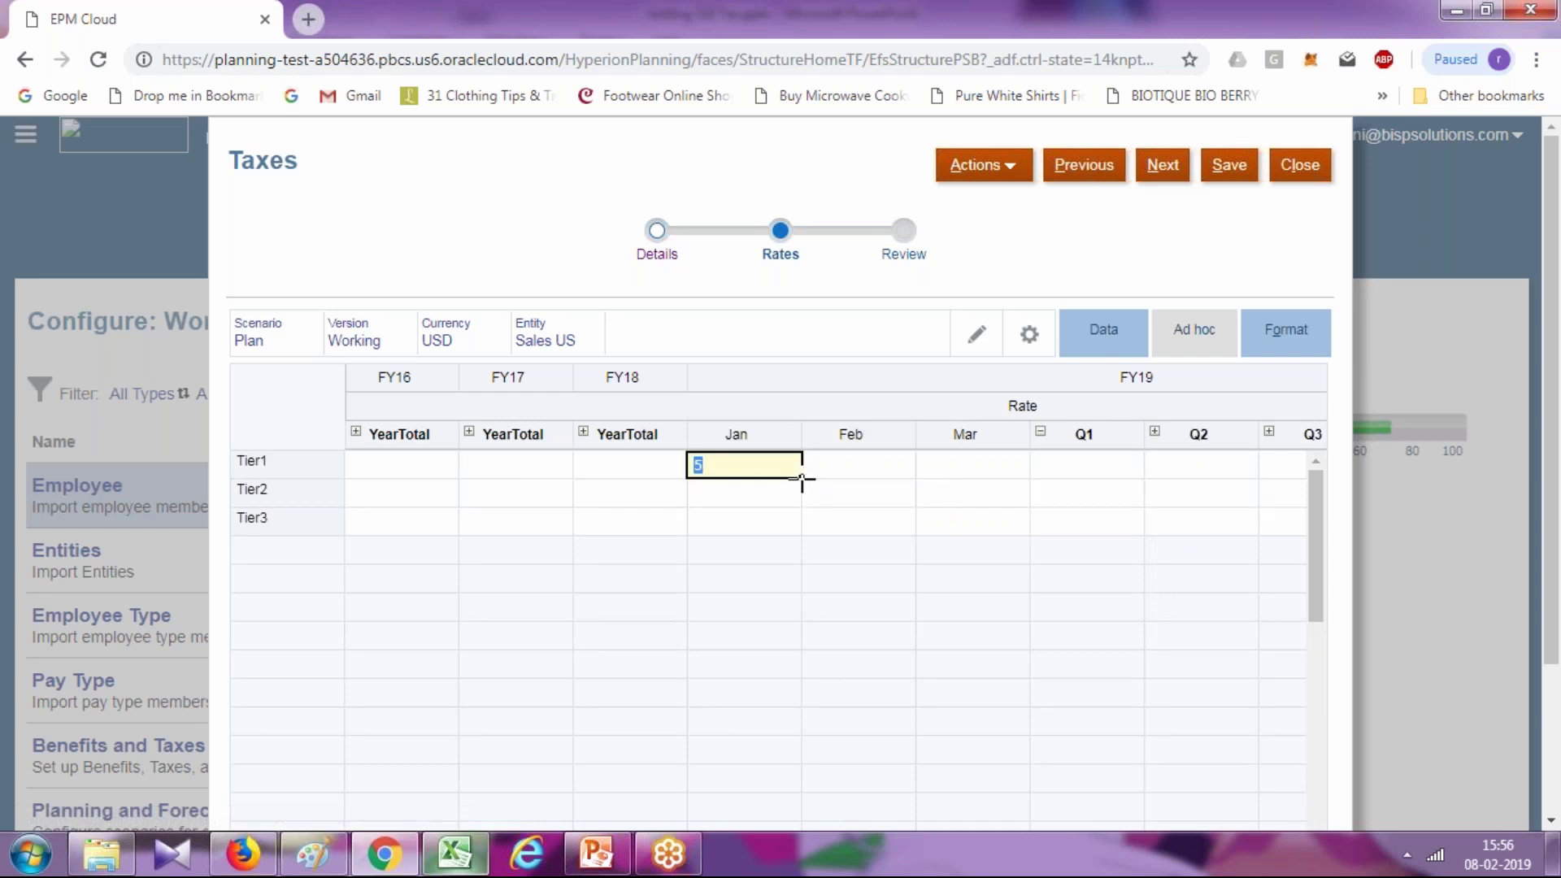
drag(801, 480, 939, 514)
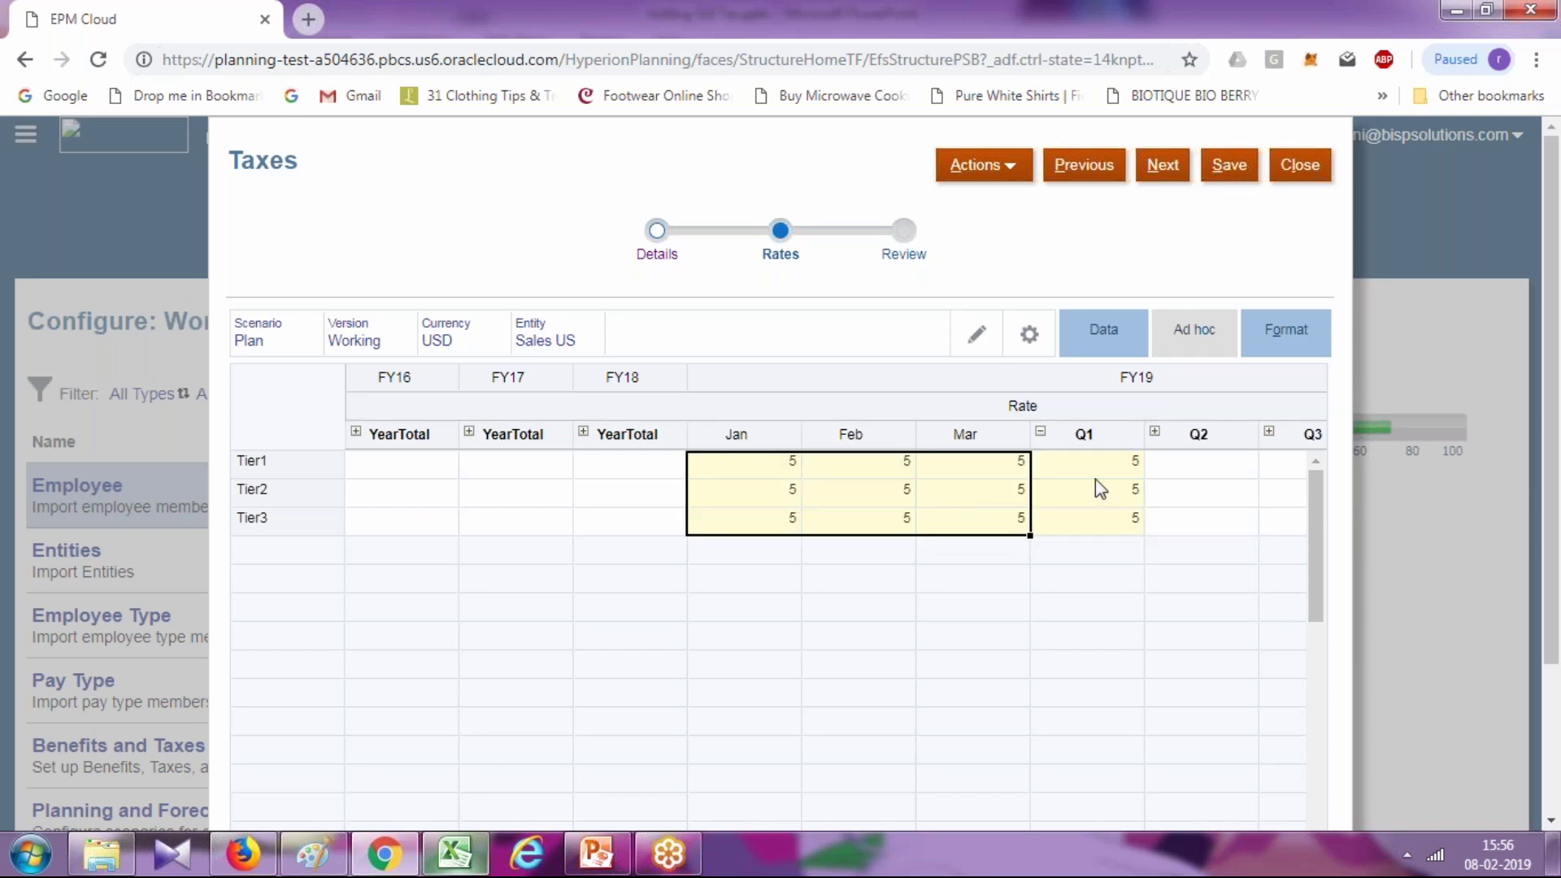
click(1230, 171)
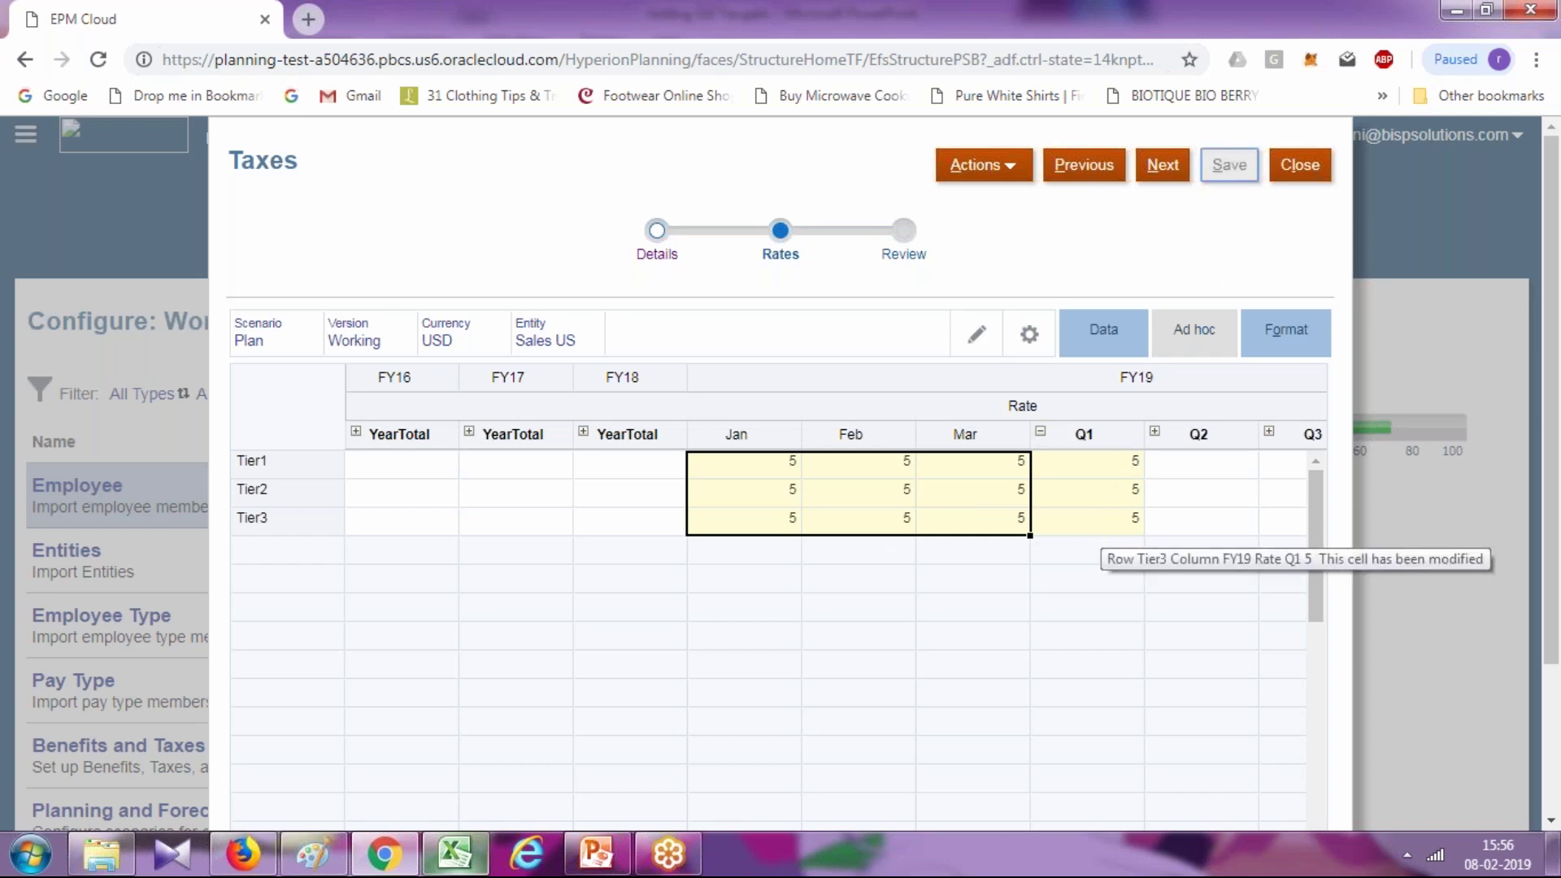
click(1162, 167)
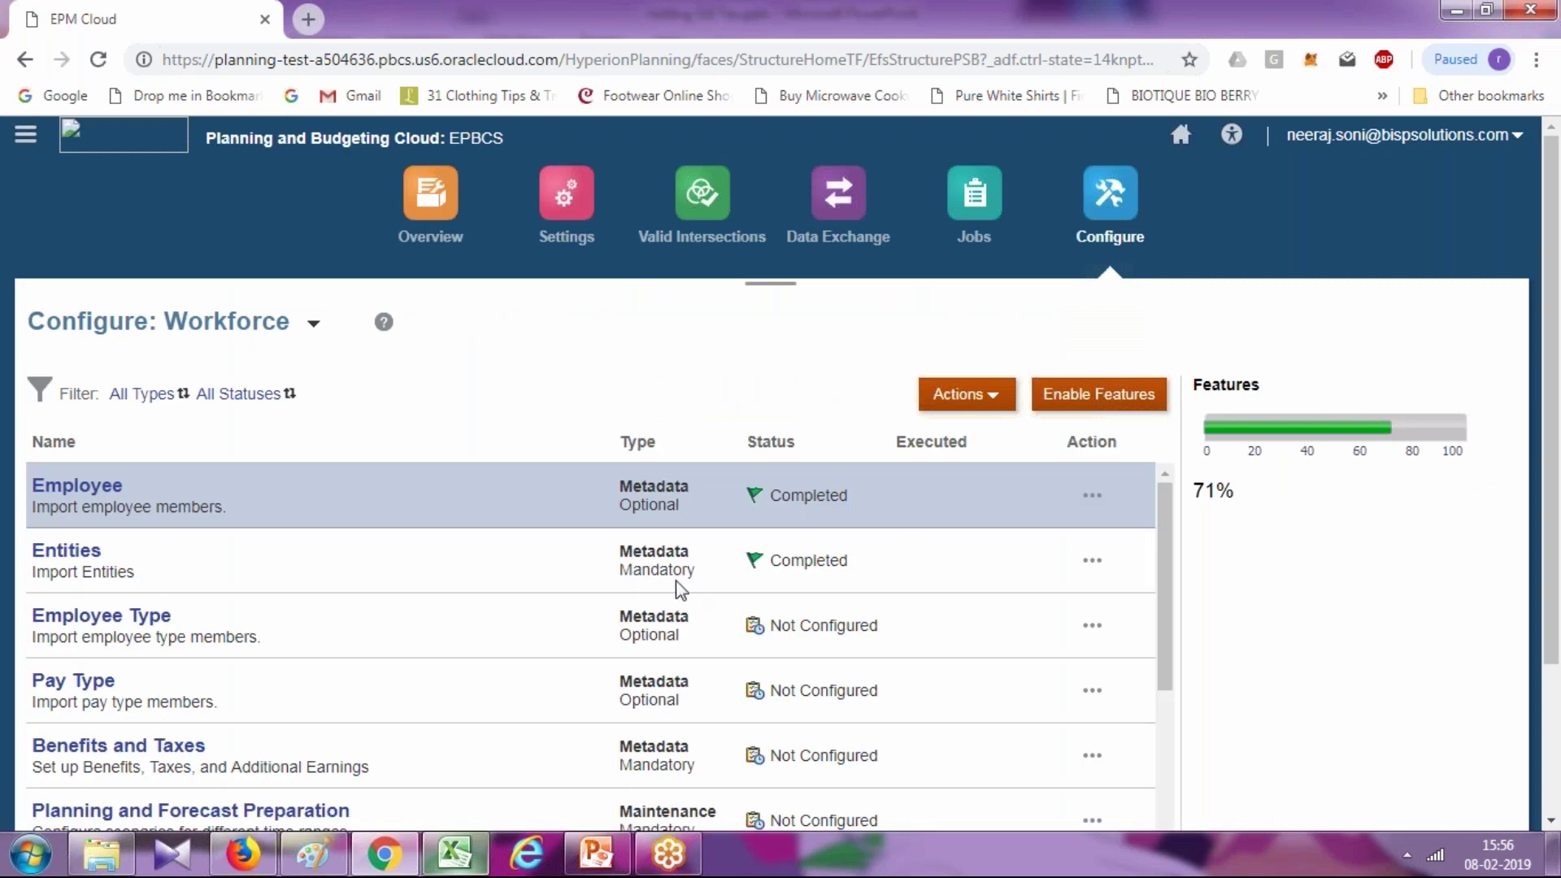
Return to the home page and show the Taxes defaults in Workforce Compensation Planning
click(1178, 138)
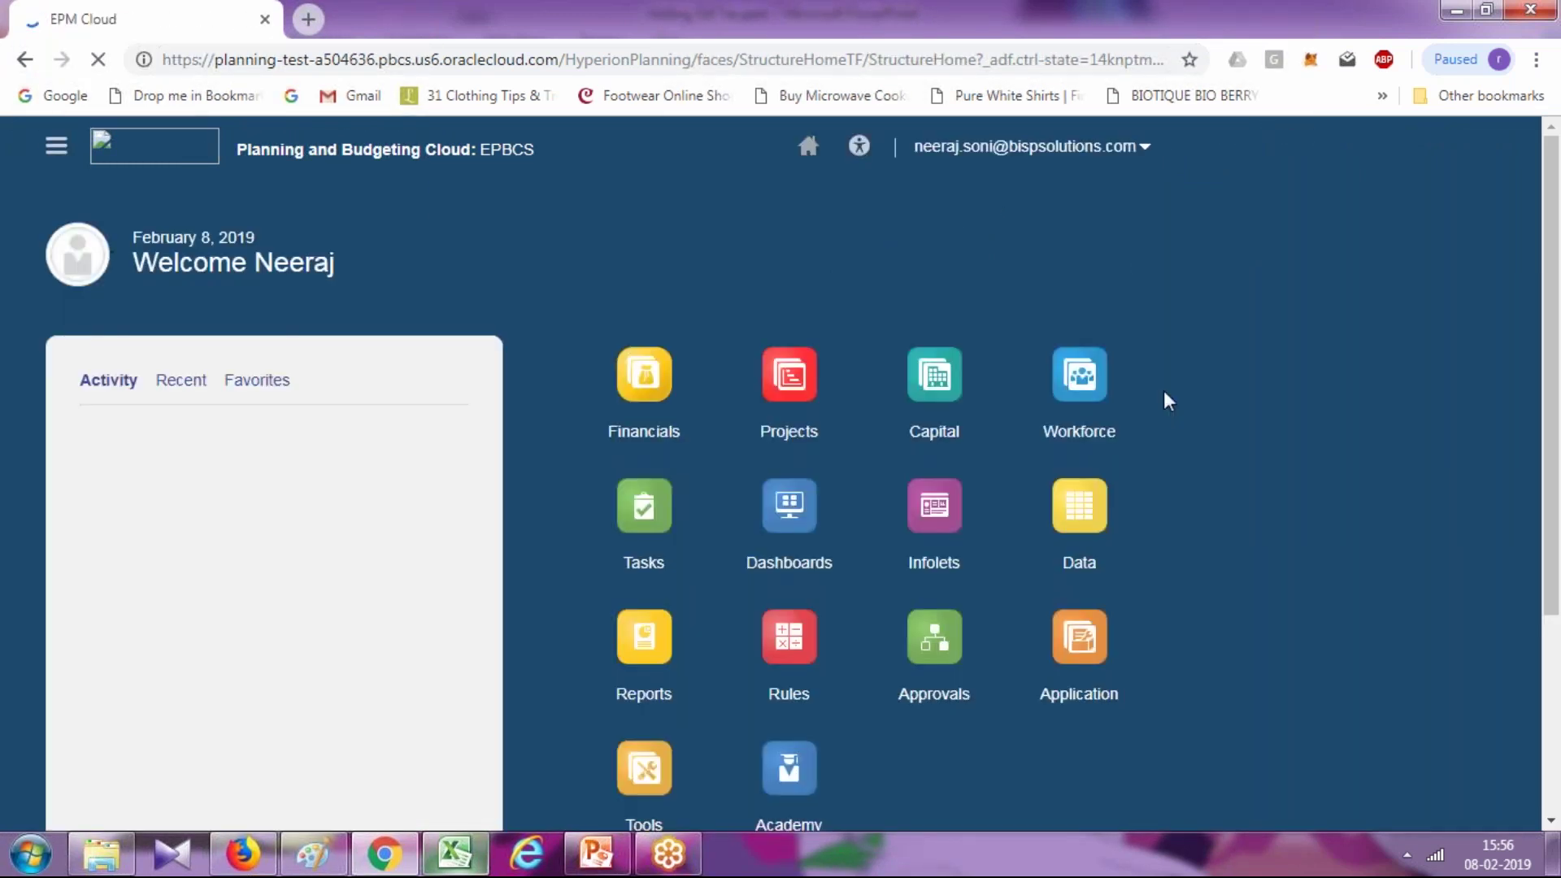
click(1266, 382)
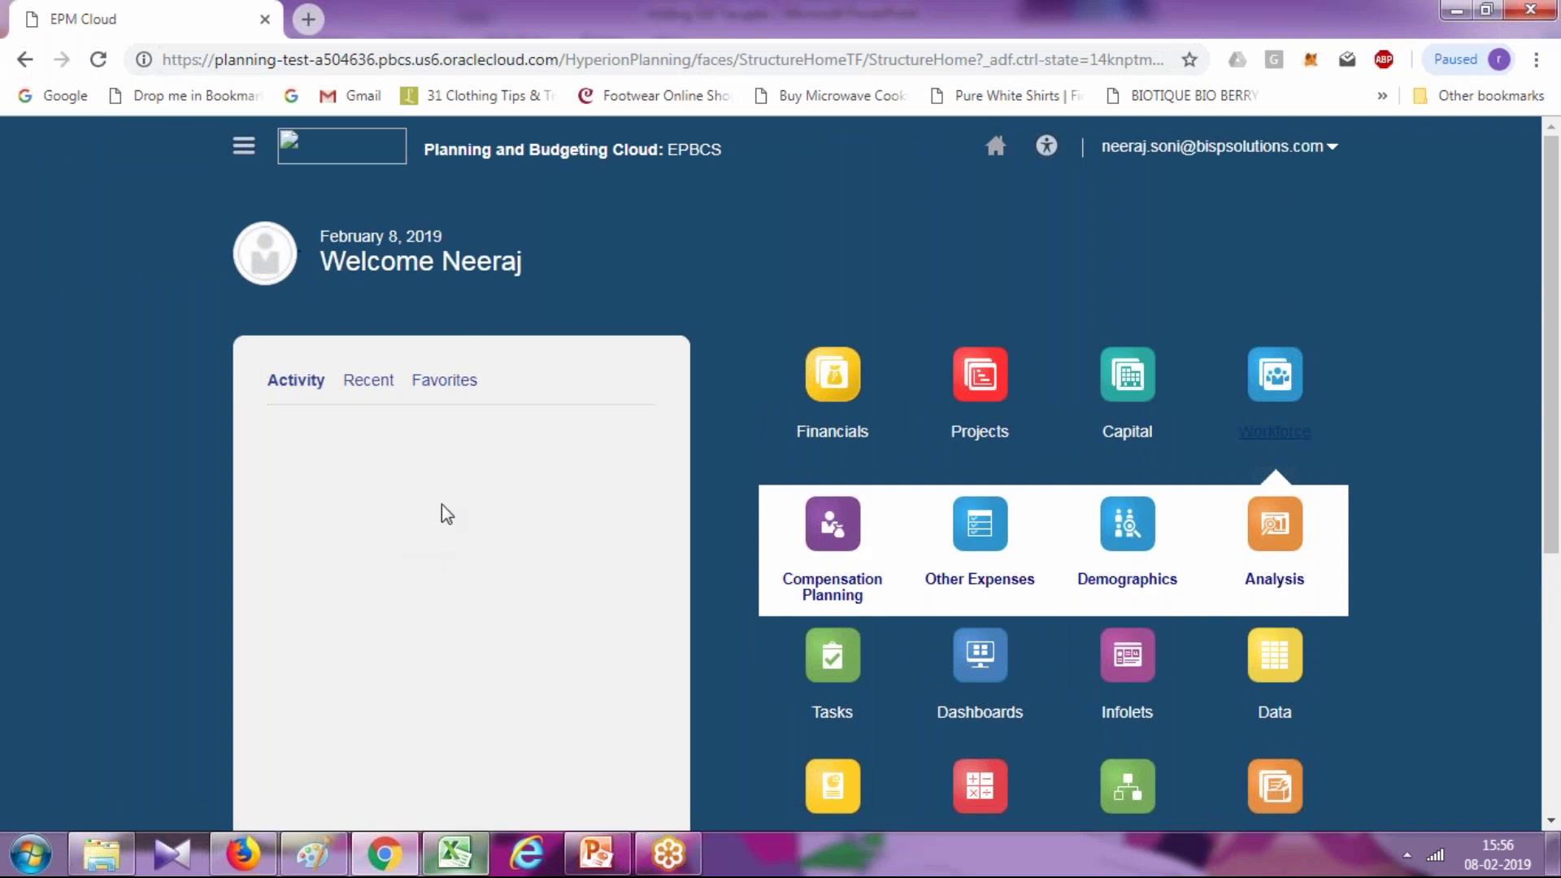
click(962, 584)
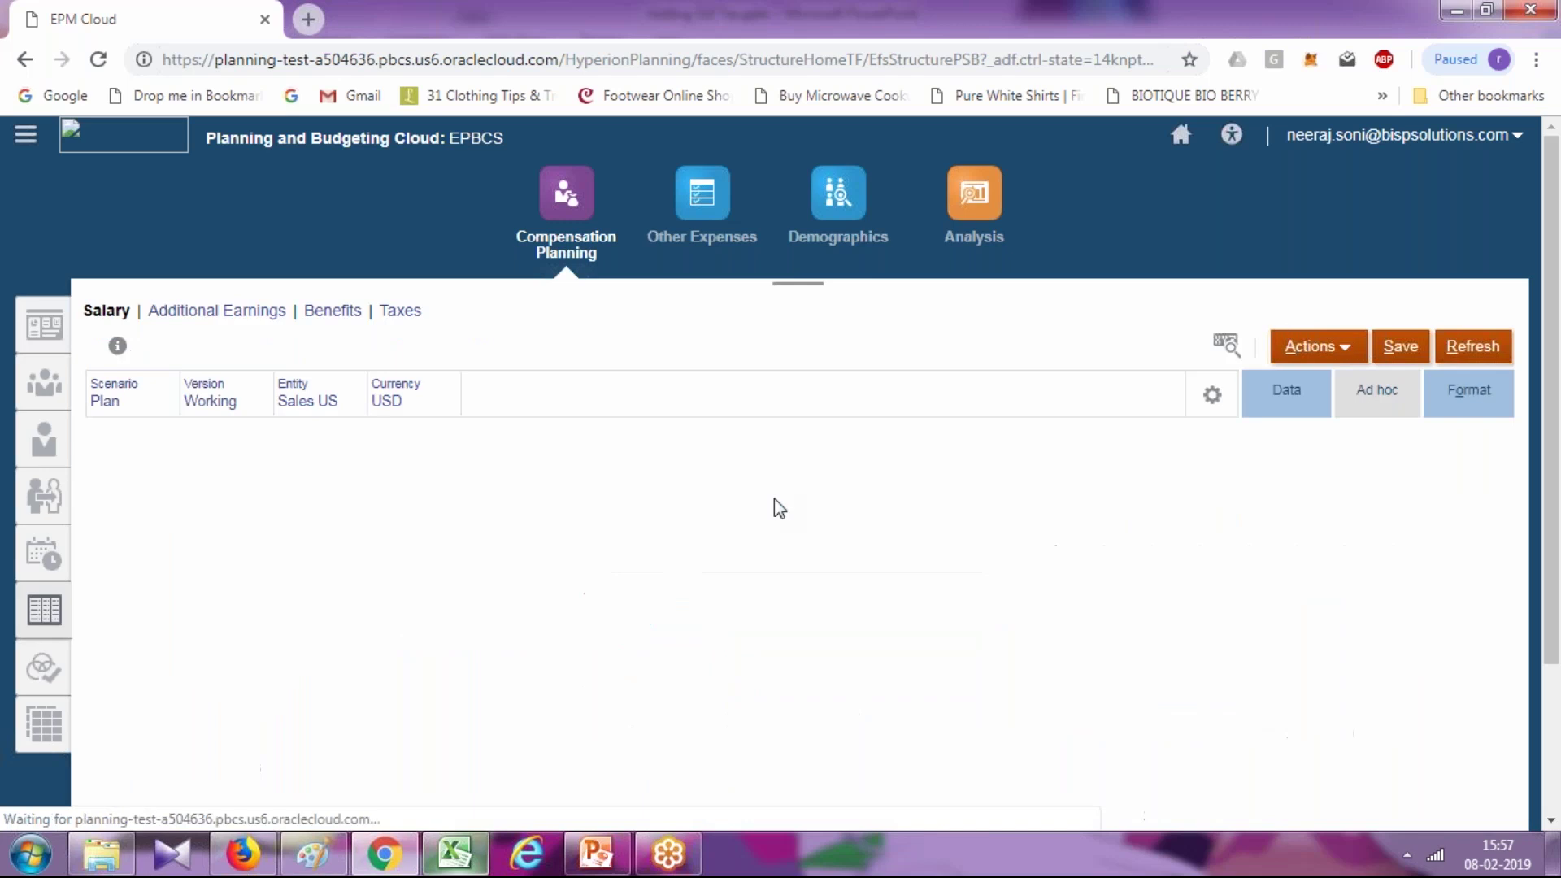
click(404, 313)
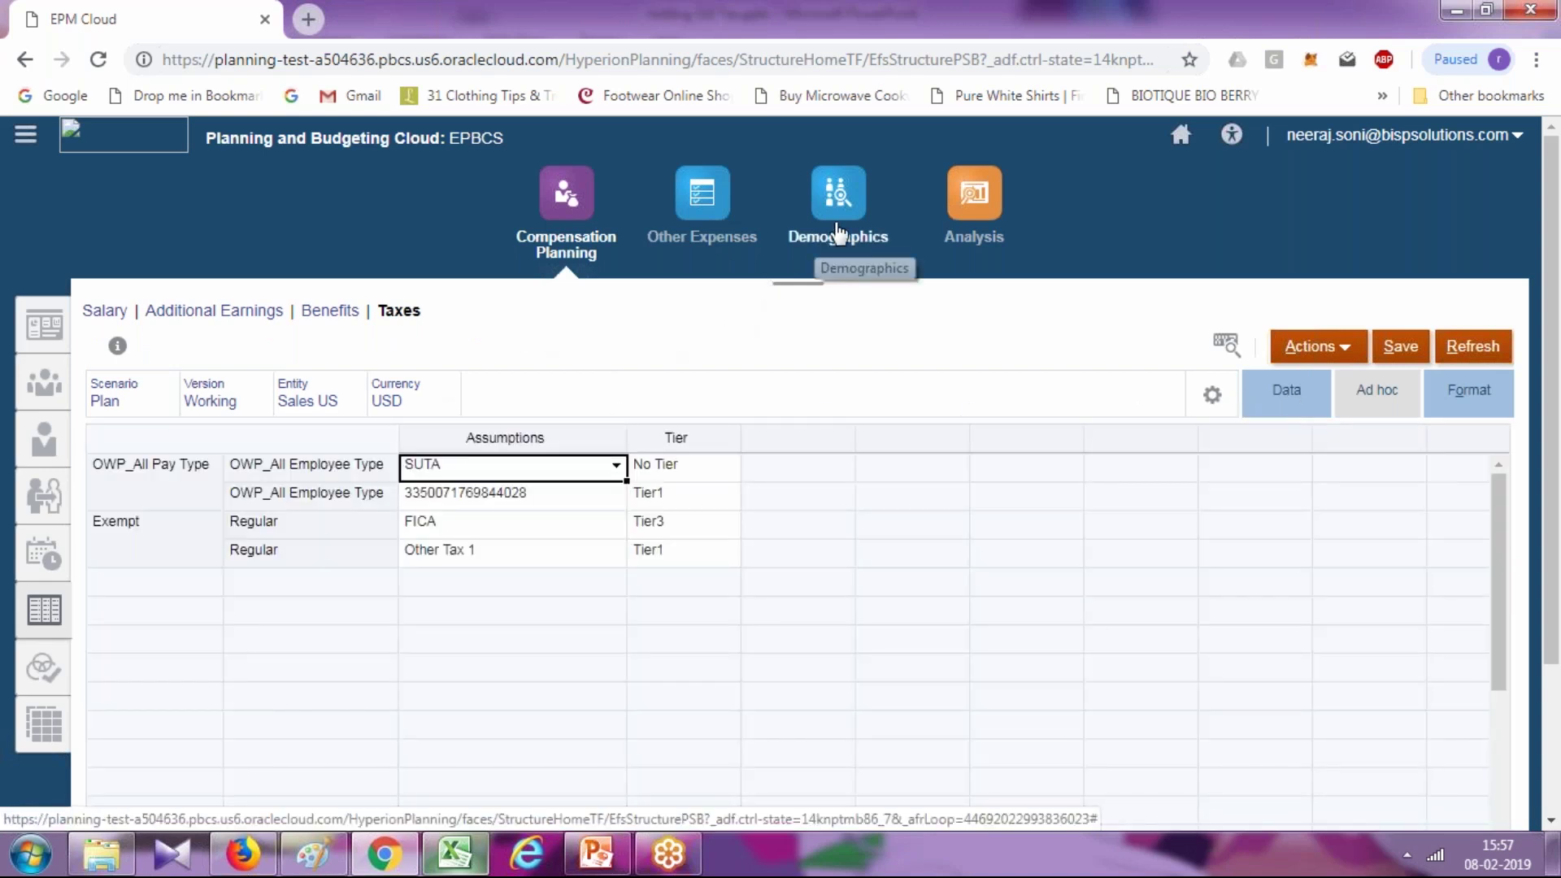
Start adding a tax default with SUI as the tax and Tier1 as the tier
click(1336, 348)
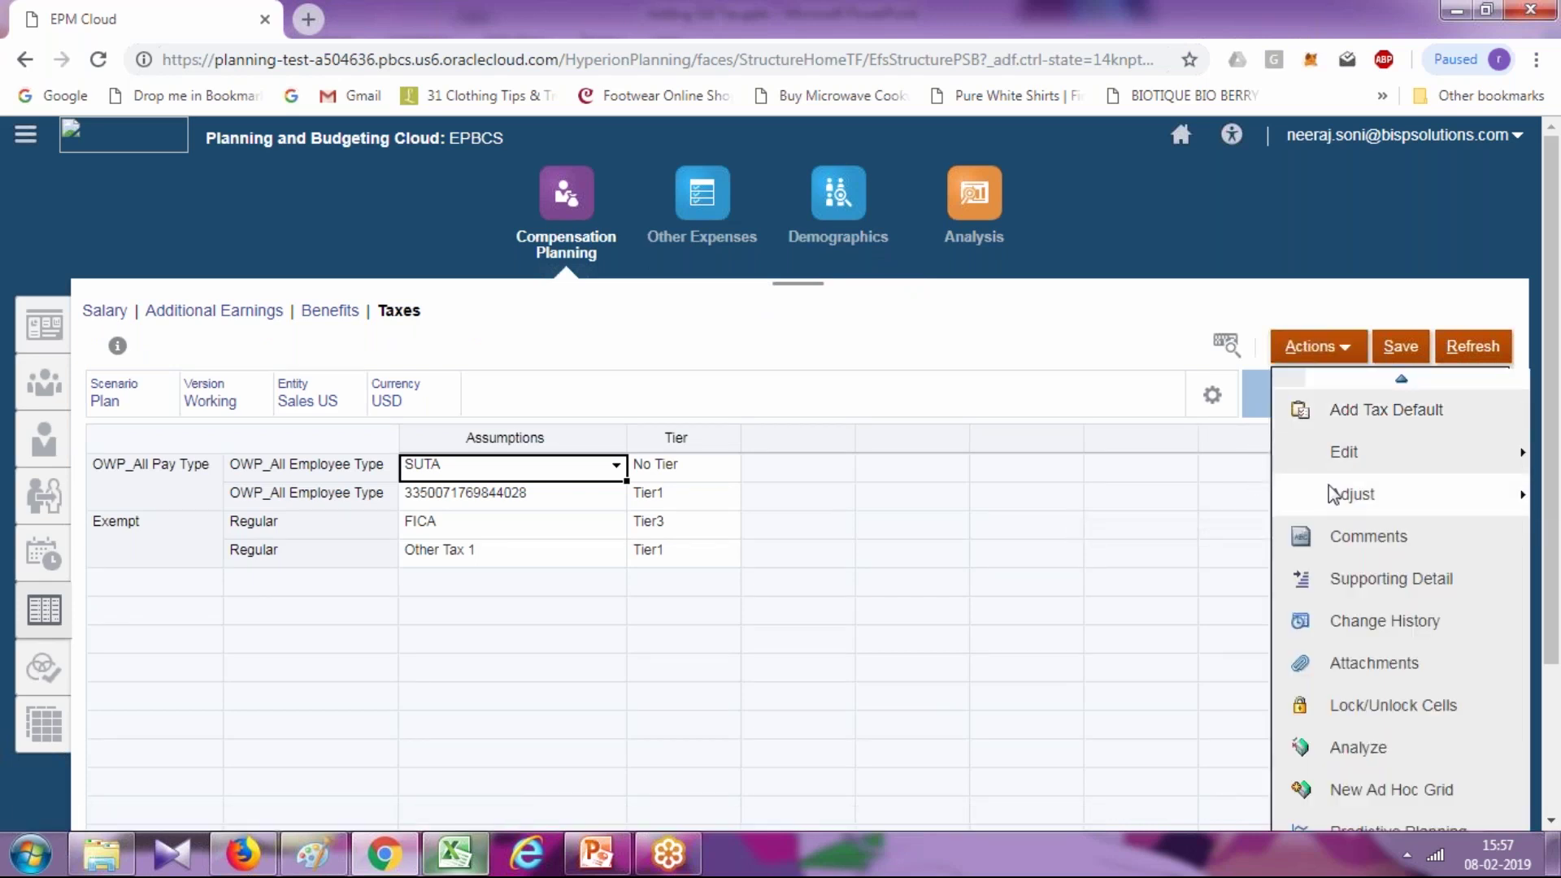
click(1351, 414)
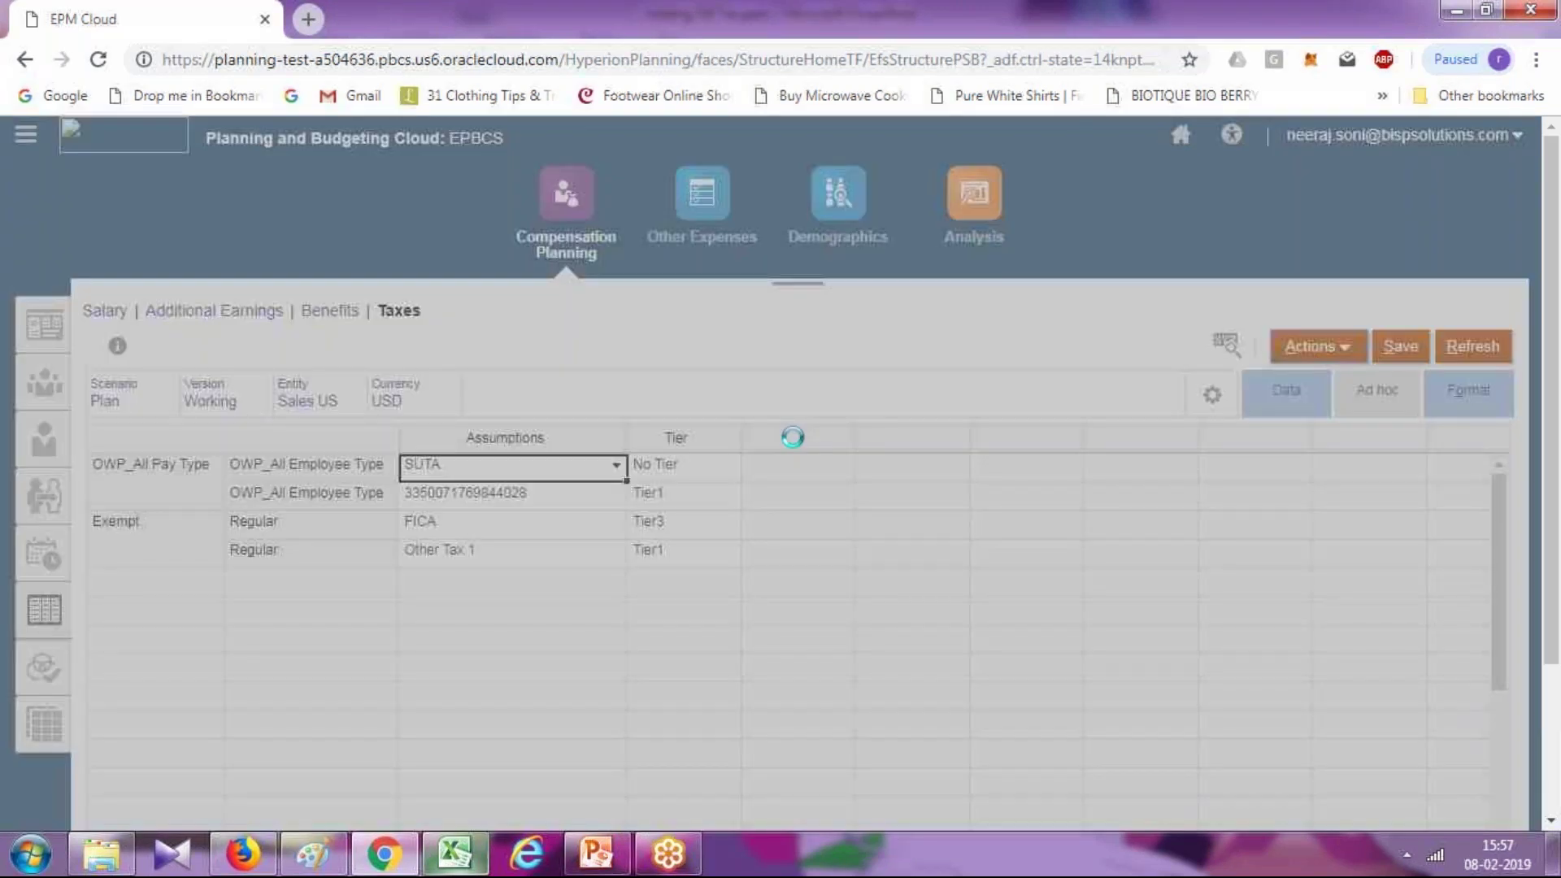
click(577, 276)
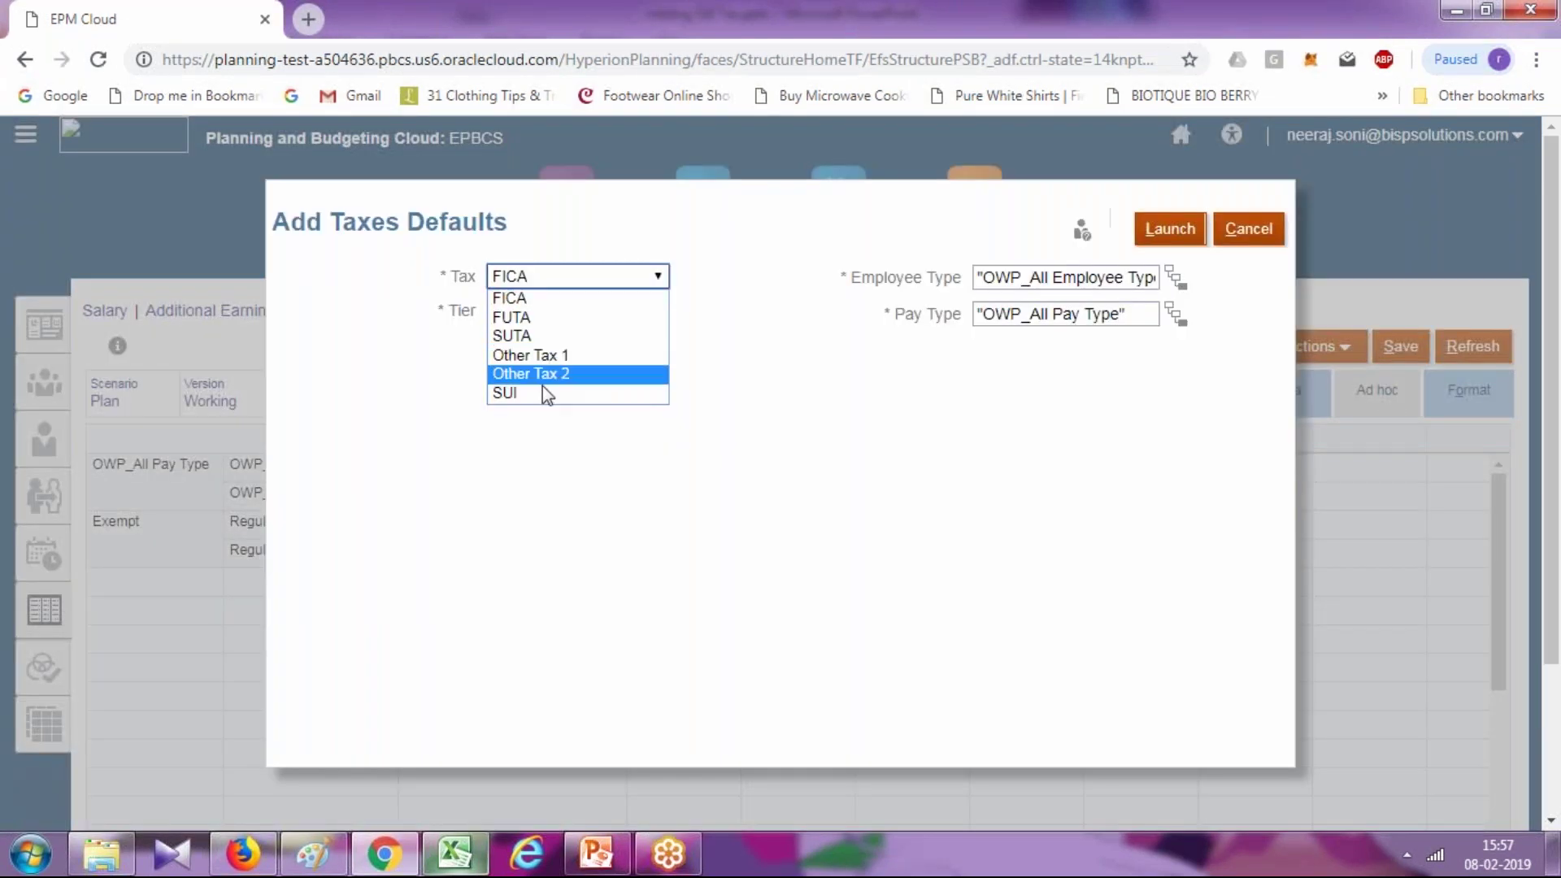
click(540, 395)
click(568, 313)
click(558, 353)
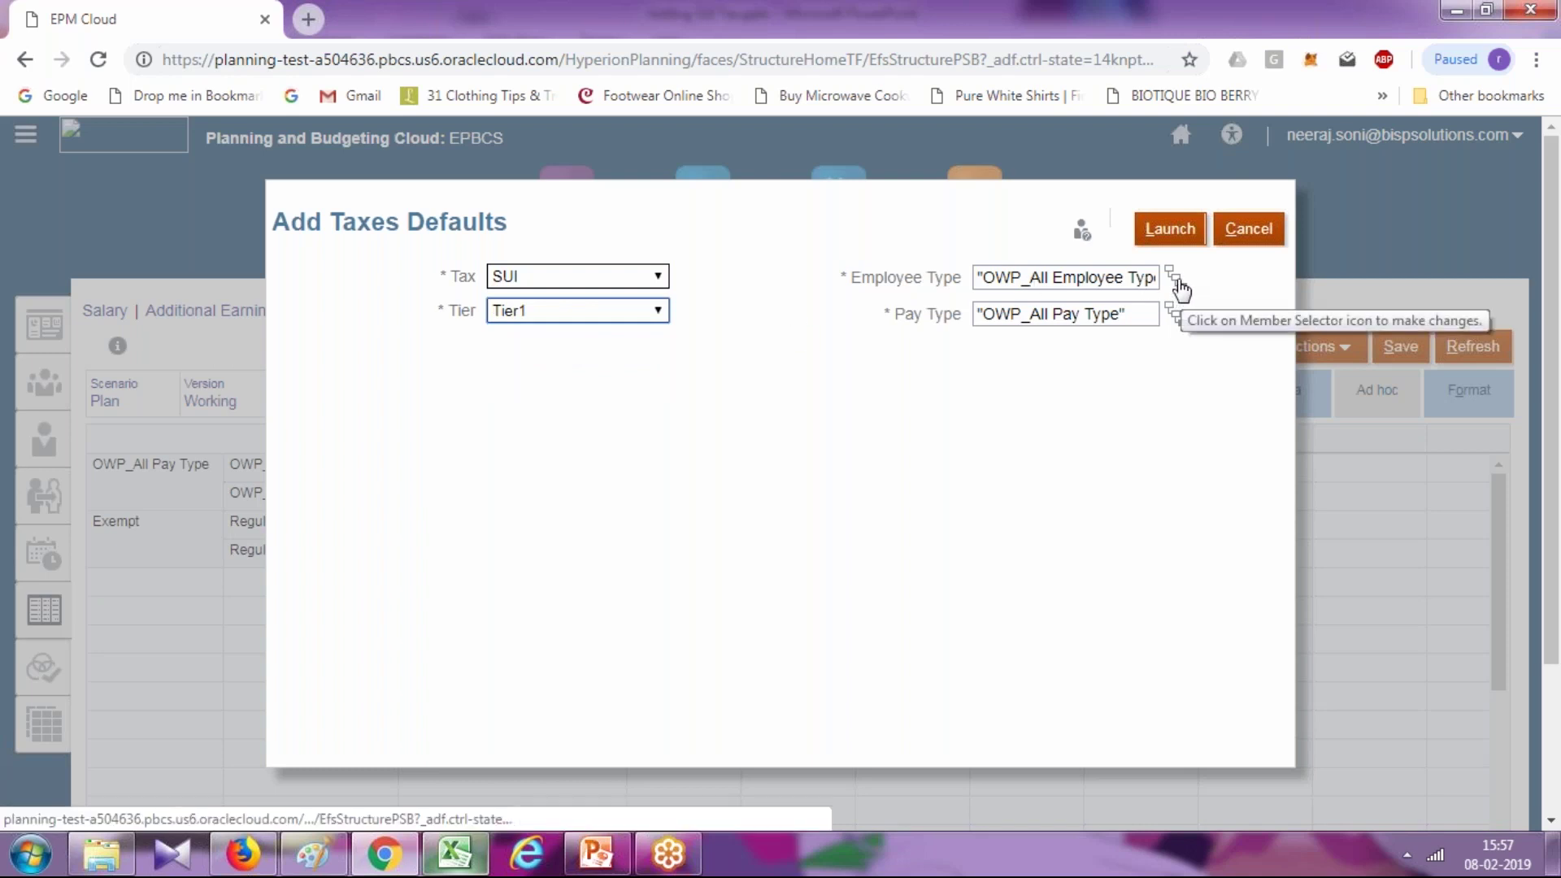
Choose Regular as the employee type for the SUI tax default
click(1178, 285)
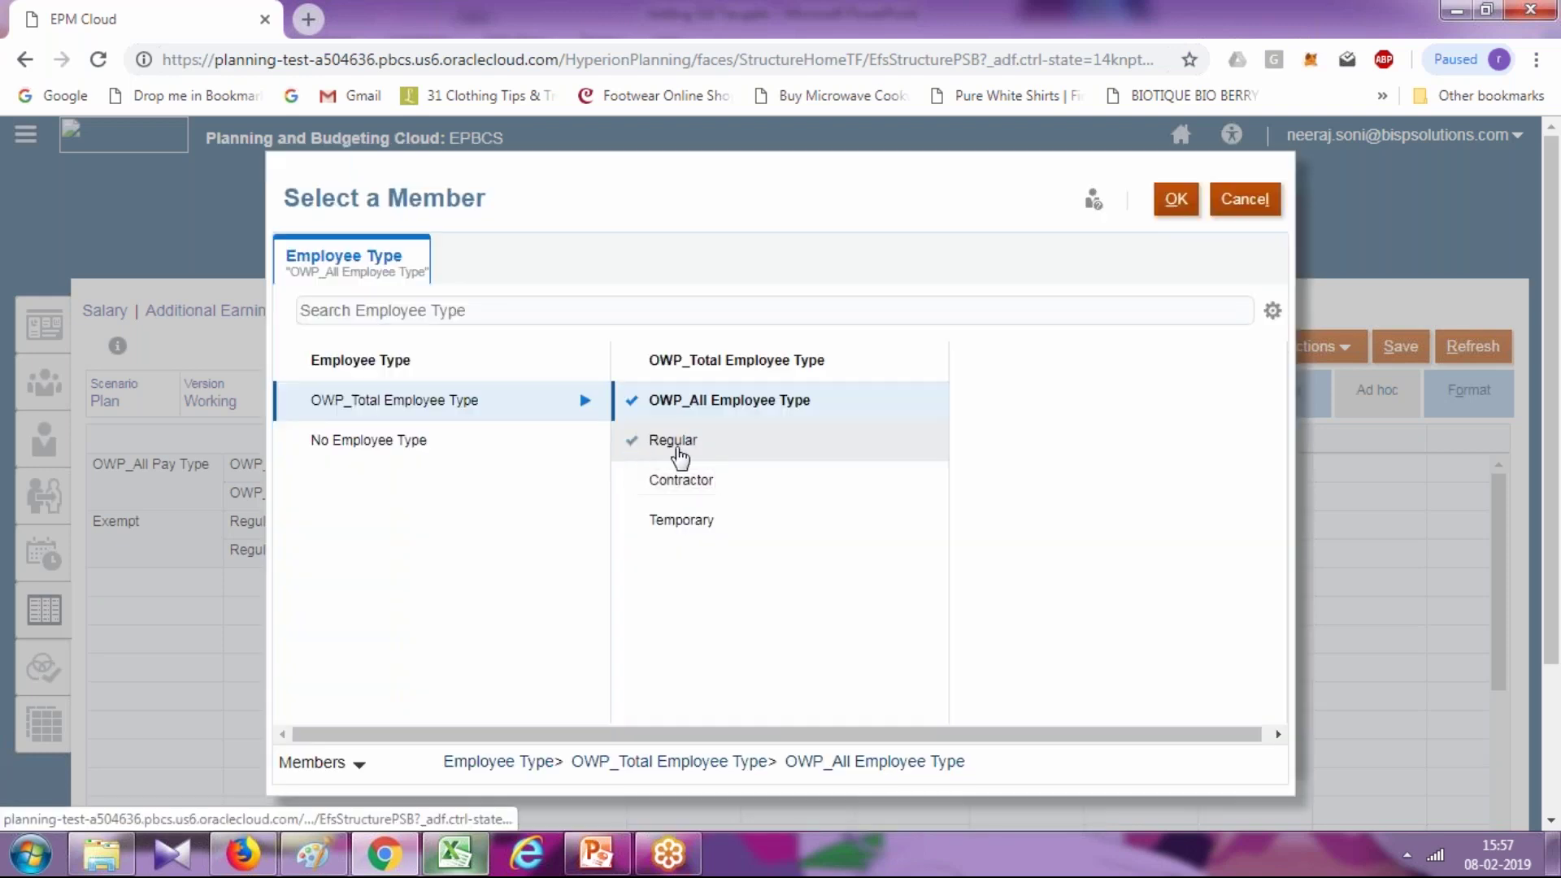
click(675, 442)
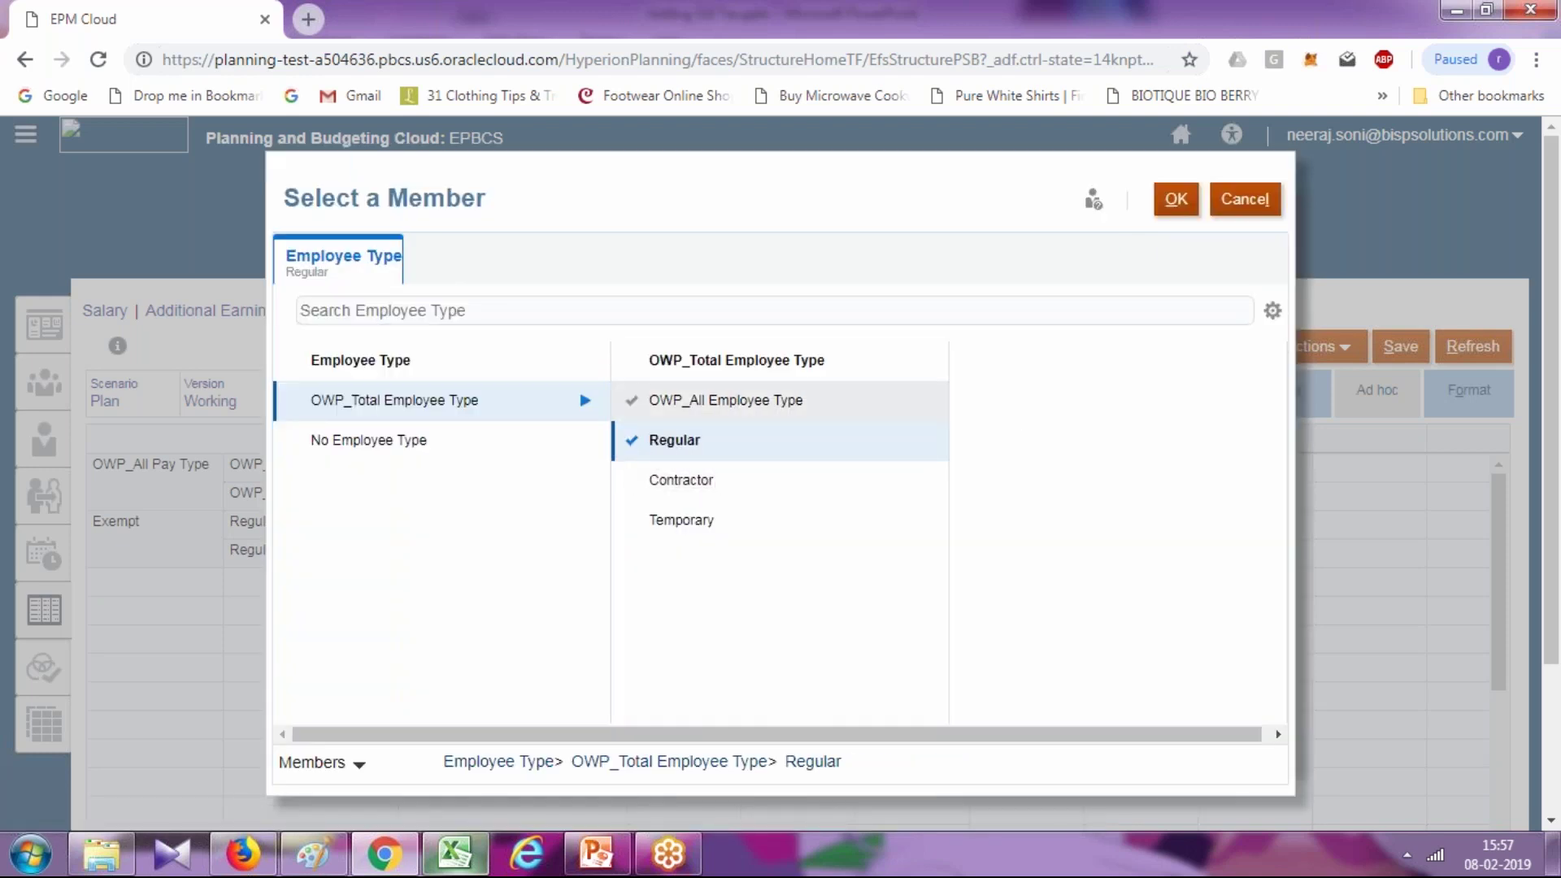
scroll(1127, 311, down, 3)
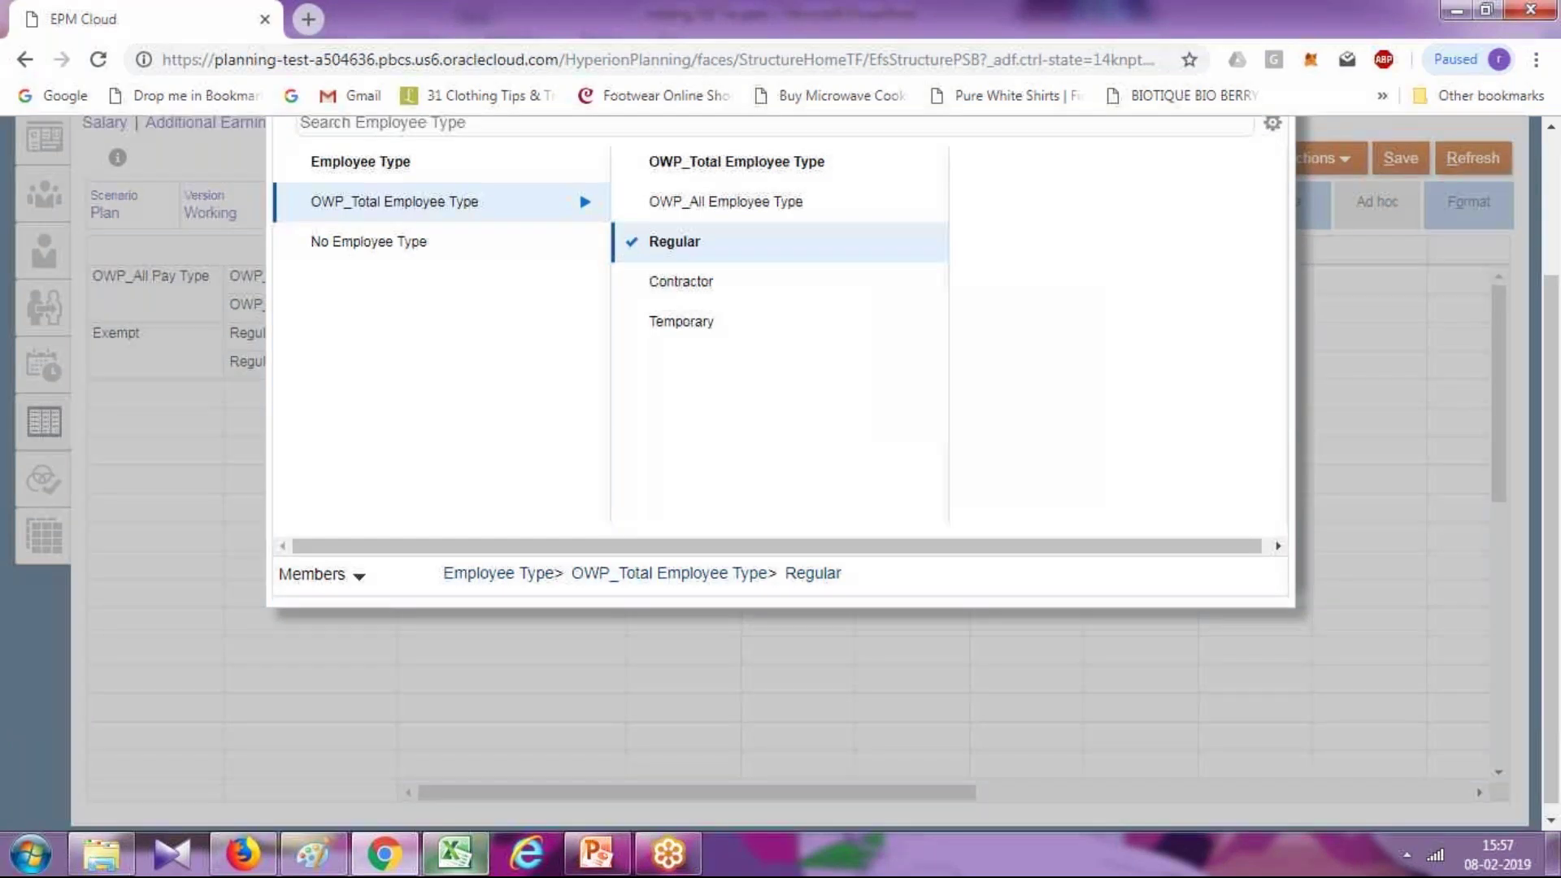
scroll(756, 480, up, 3)
click(1174, 198)
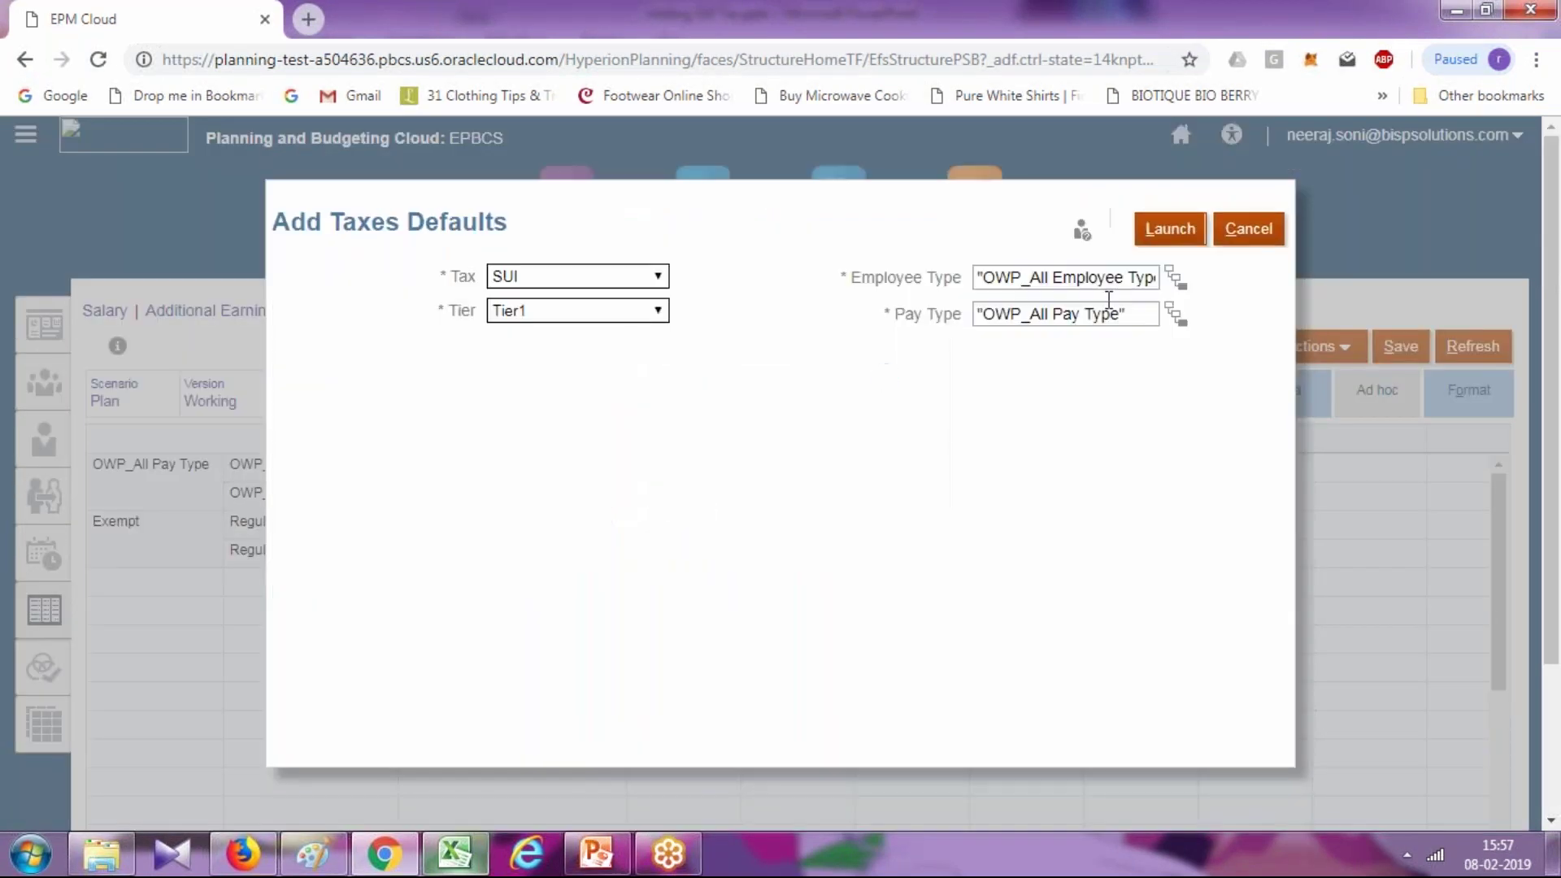
Choose Exempt as the pay type and launch the rule that adds the SUI tax default
click(1177, 317)
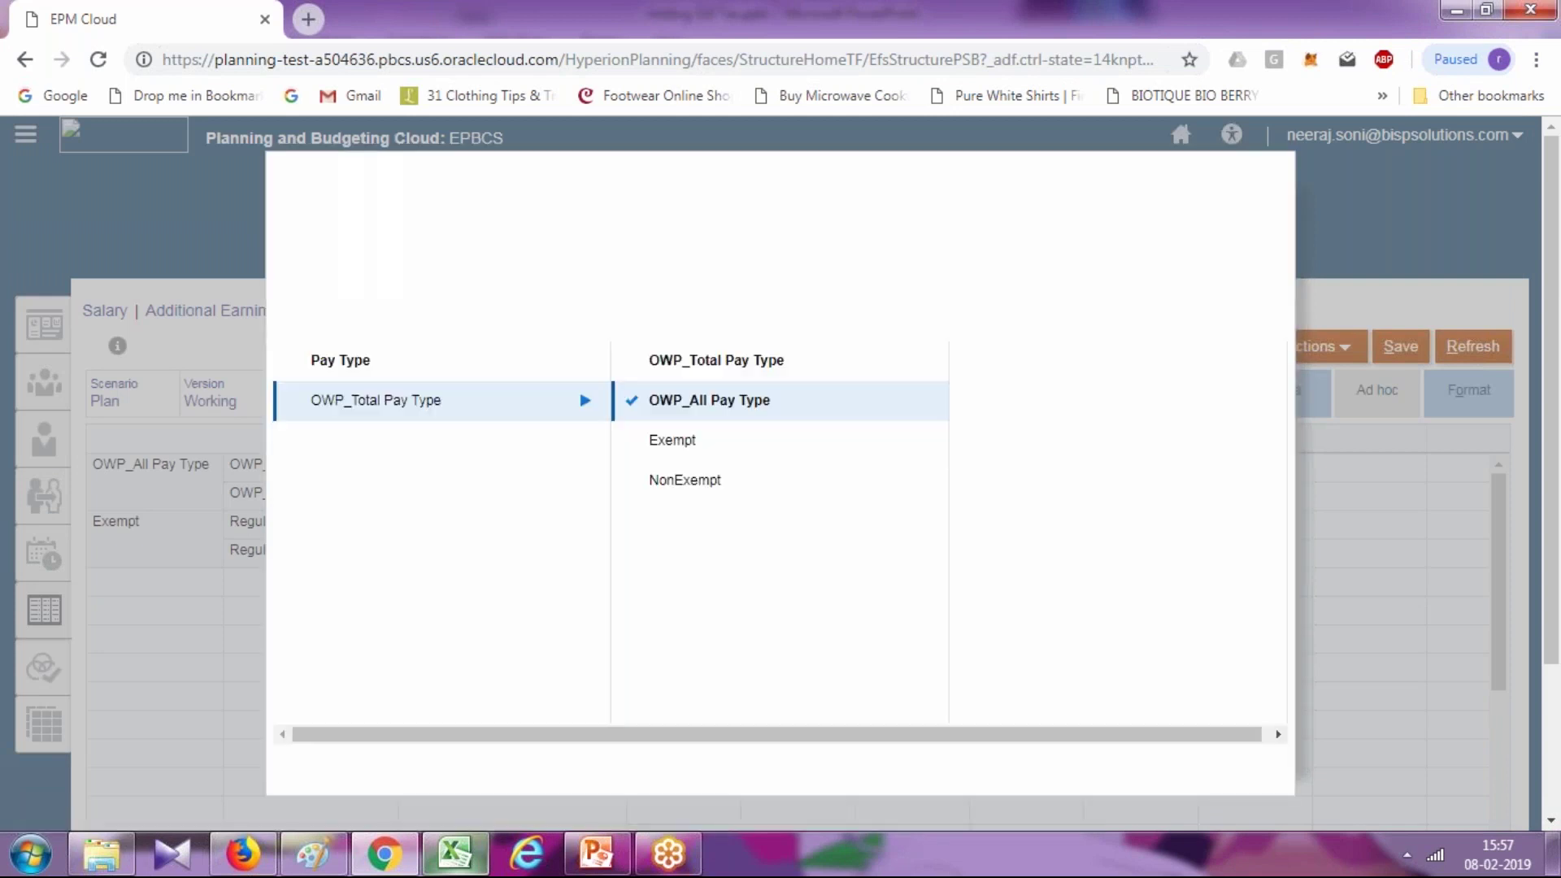
scroll(675, 260, down, 3)
click(691, 242)
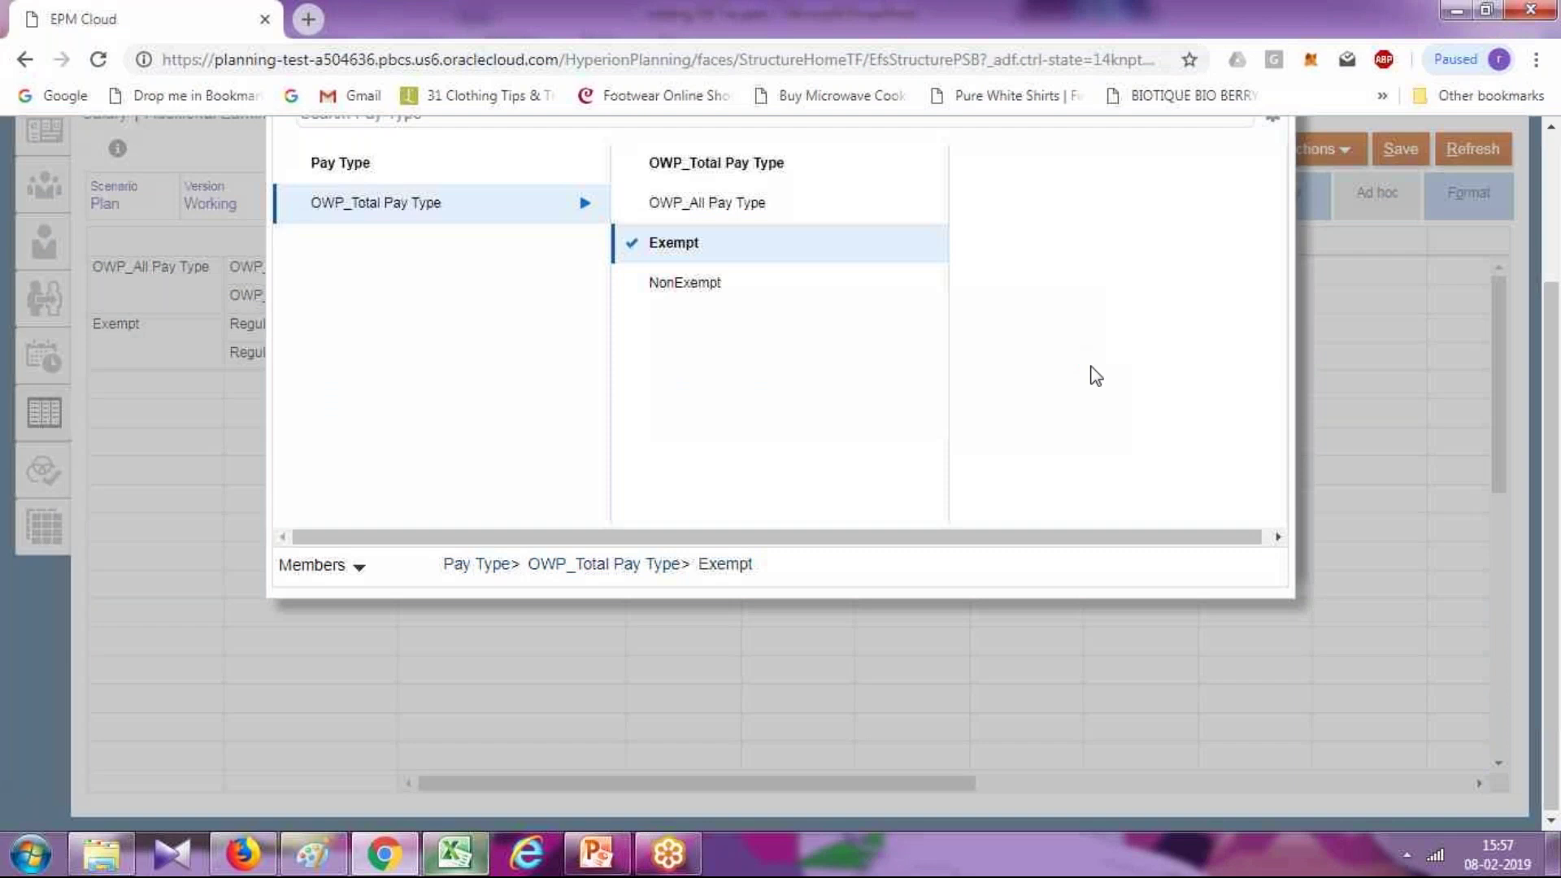
scroll(1156, 304, up, 3)
click(1178, 198)
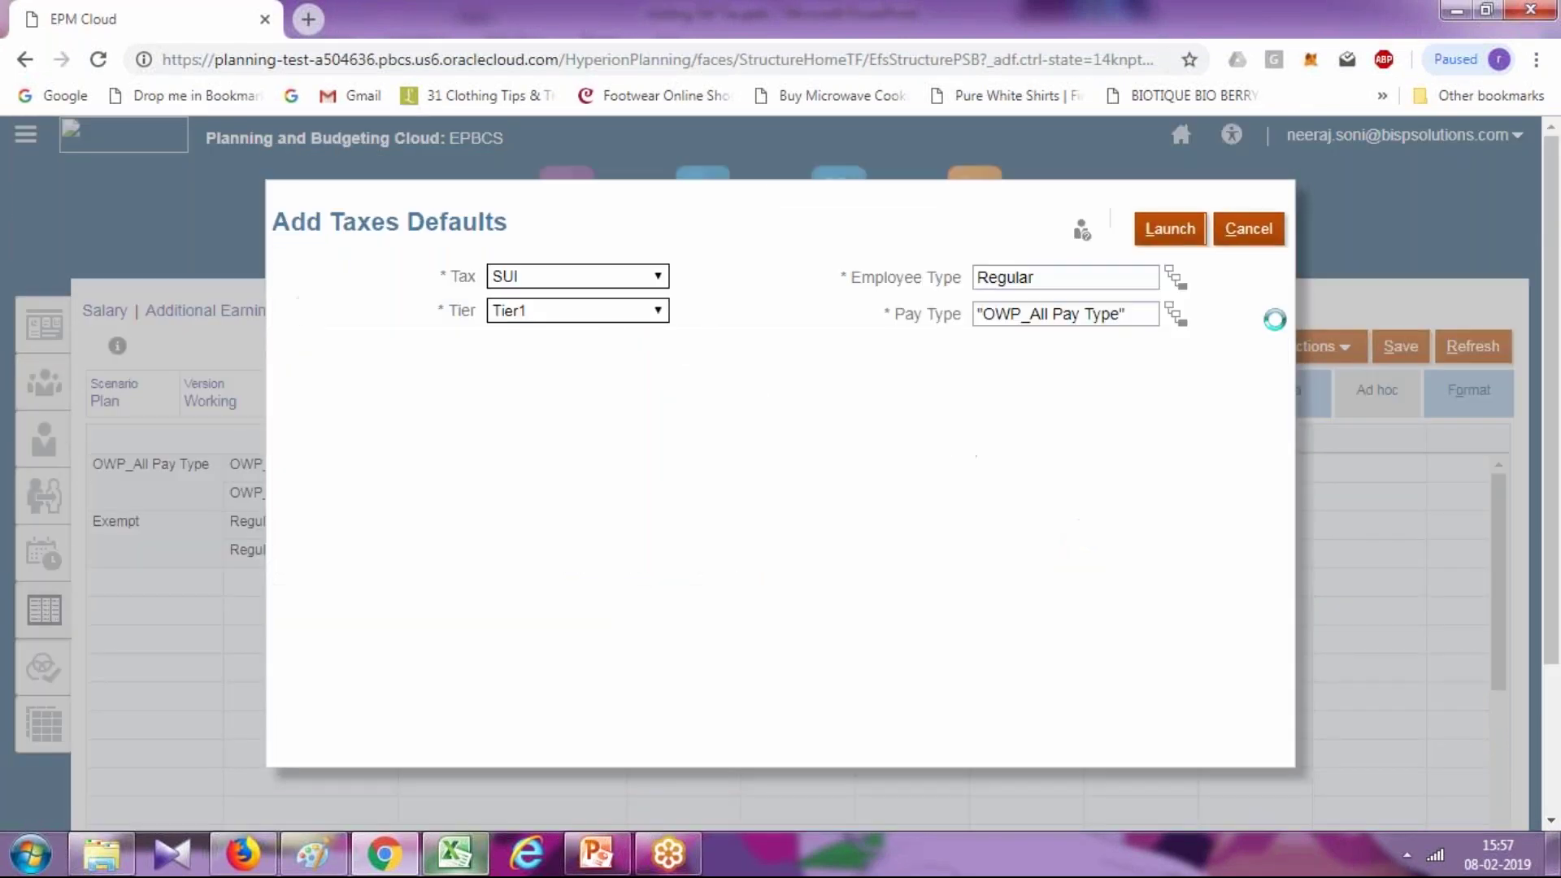
click(1180, 235)
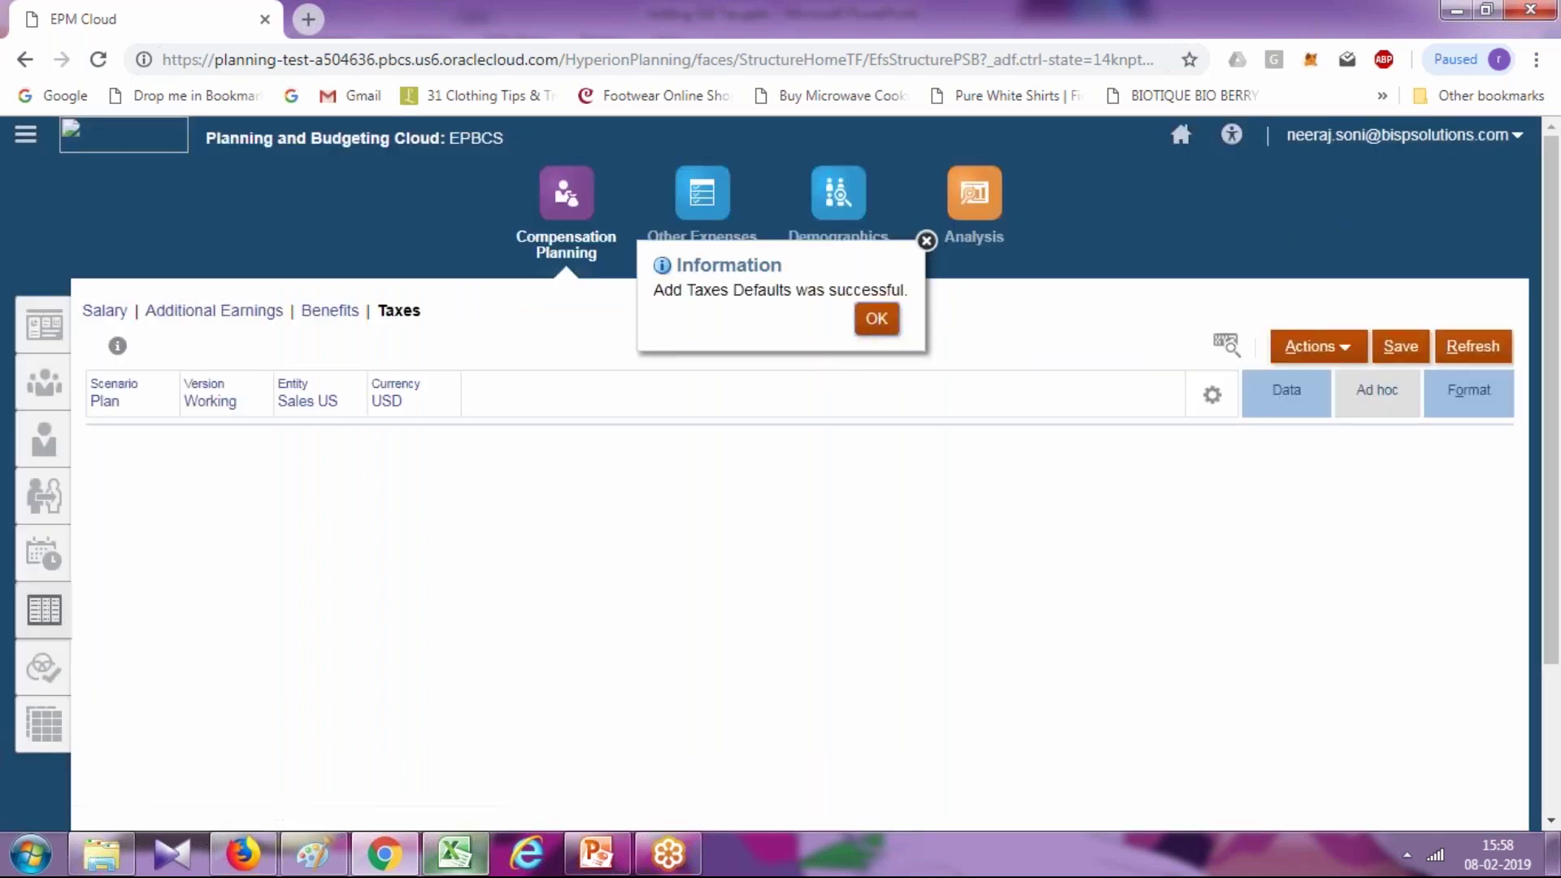
click(878, 319)
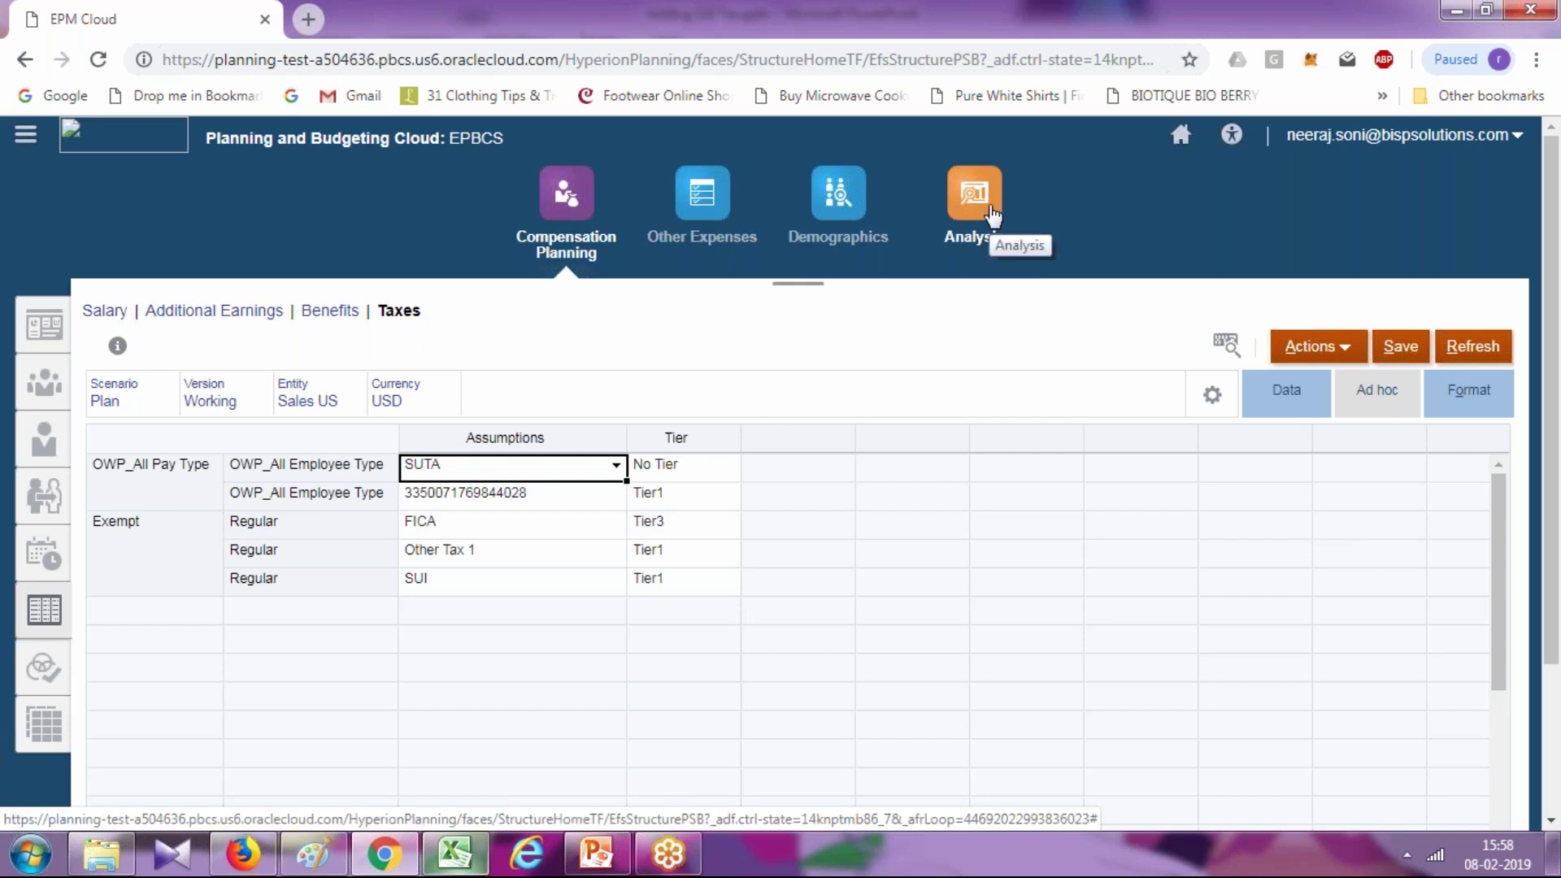
Review the Compensation Planning summary charts and open the workforce Analysis page
click(606, 244)
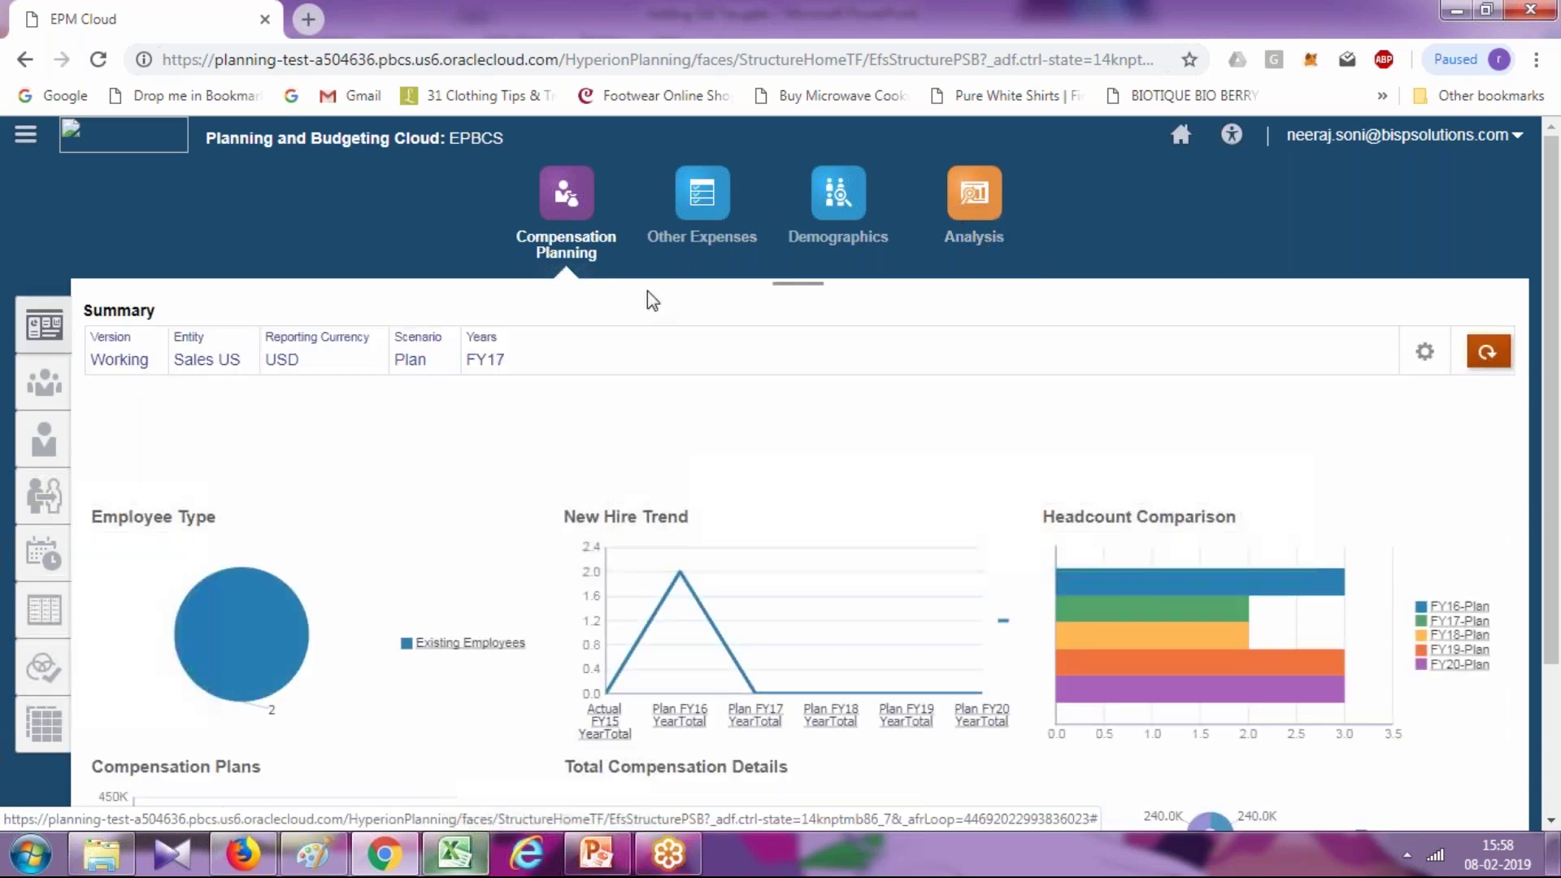
scroll(799, 374, down, 1)
scroll(793, 363, down, 2)
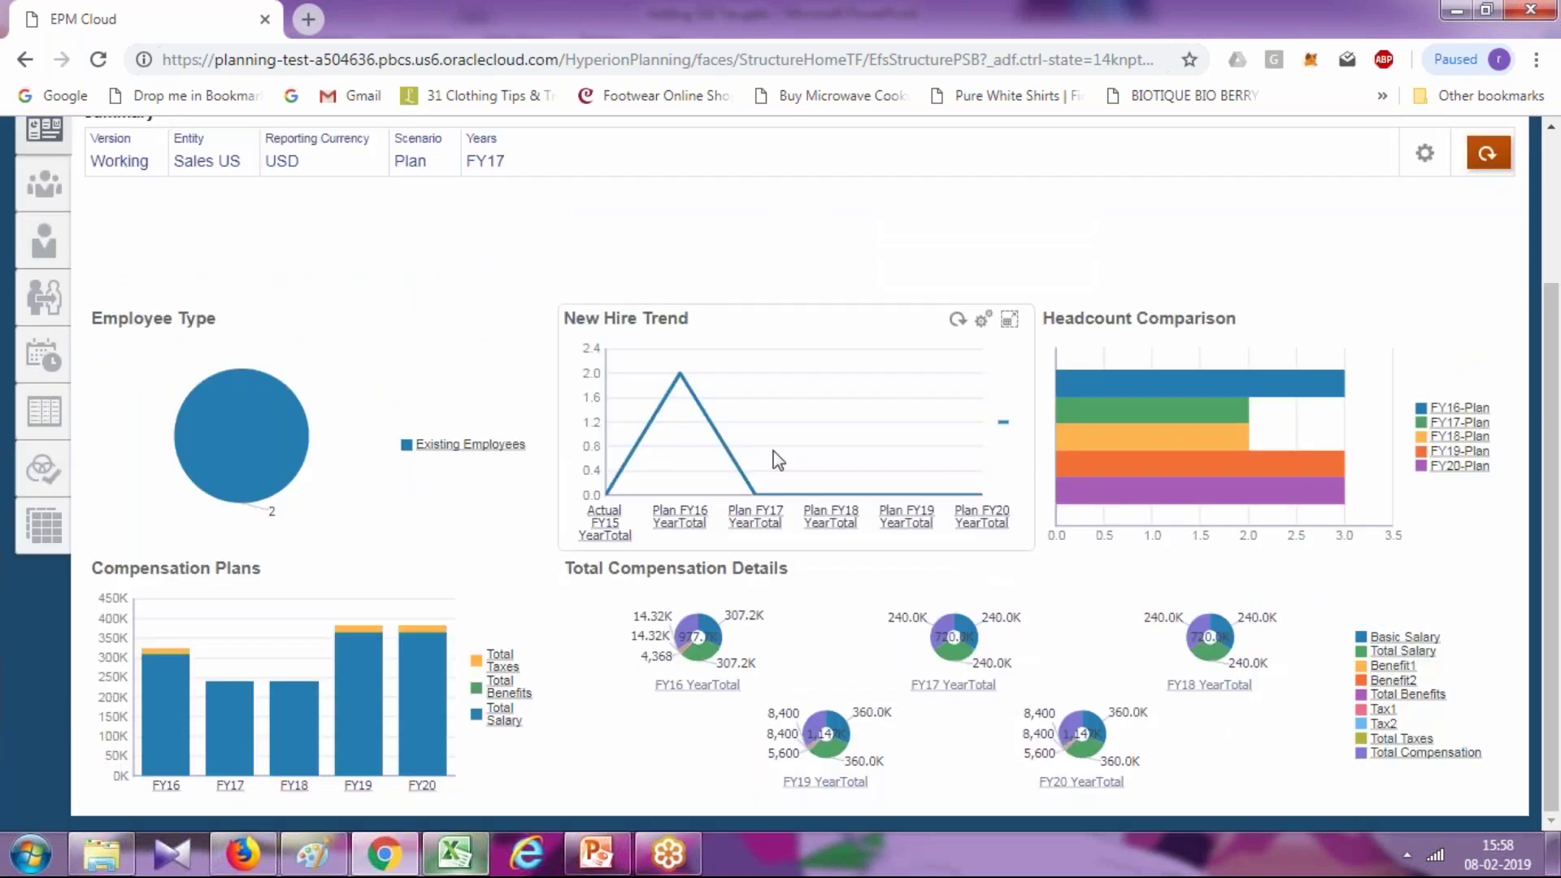
scroll(778, 460, up, 3)
click(974, 194)
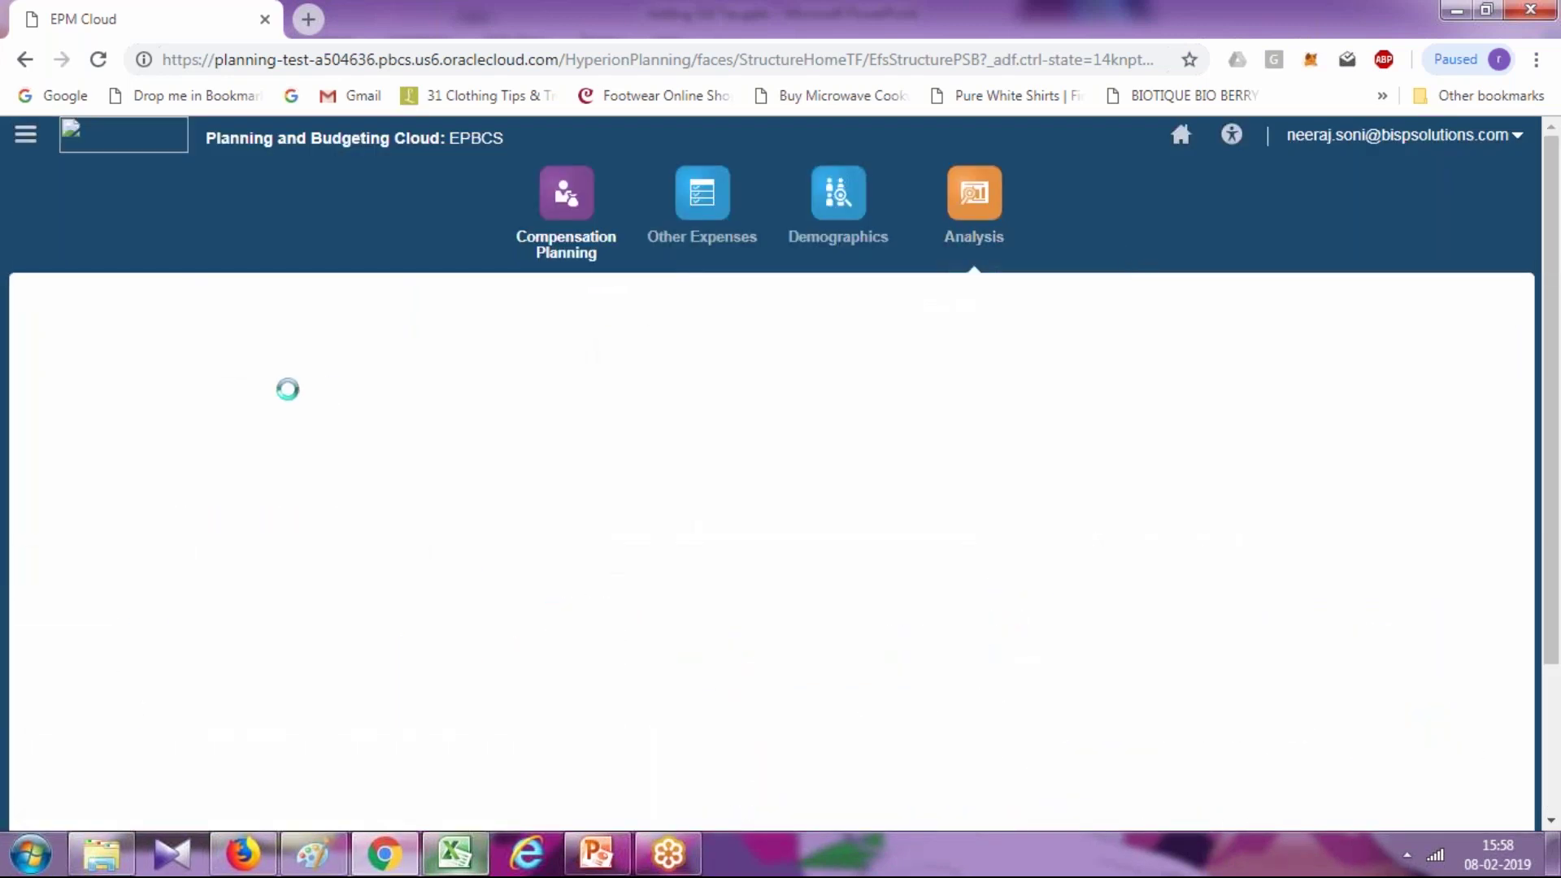